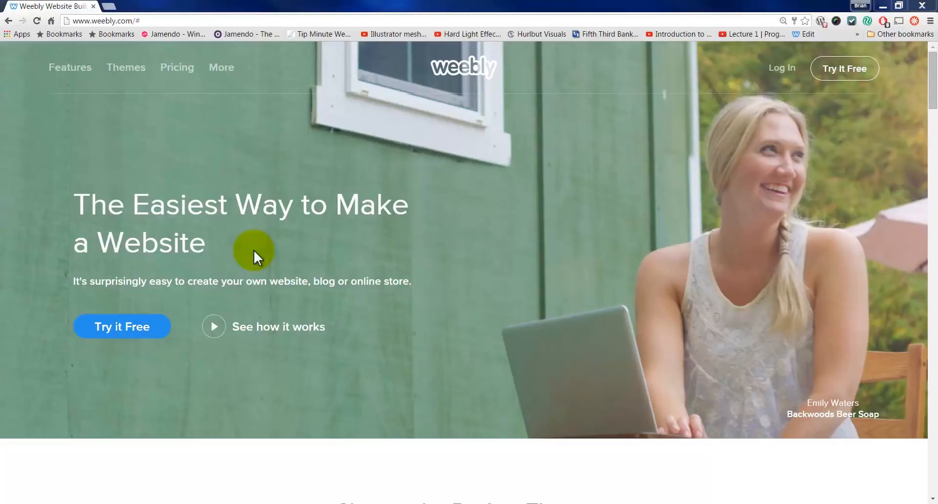
Step: Log in to Weebly with a Google account, allow access, and link the existing Weebly account
{"action": "left_click", "coordinate": [784, 68]}
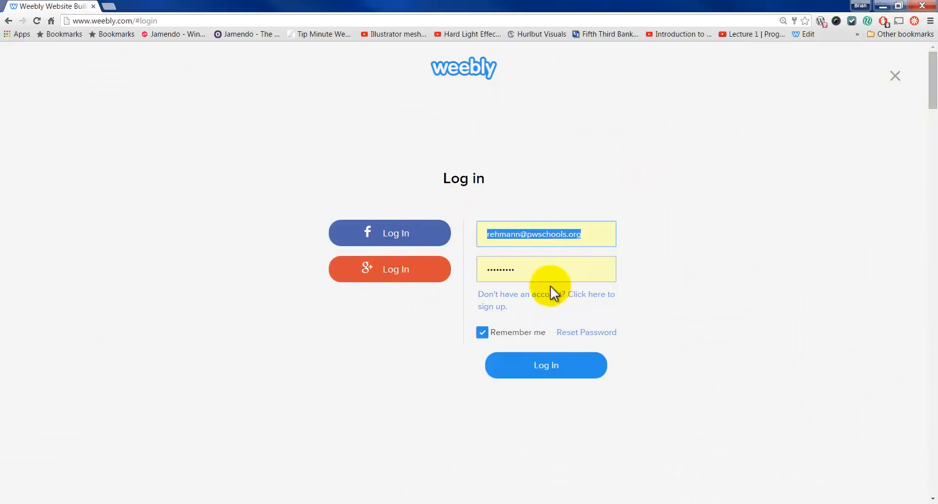
{"action": "left_click", "coordinate": [399, 275]}
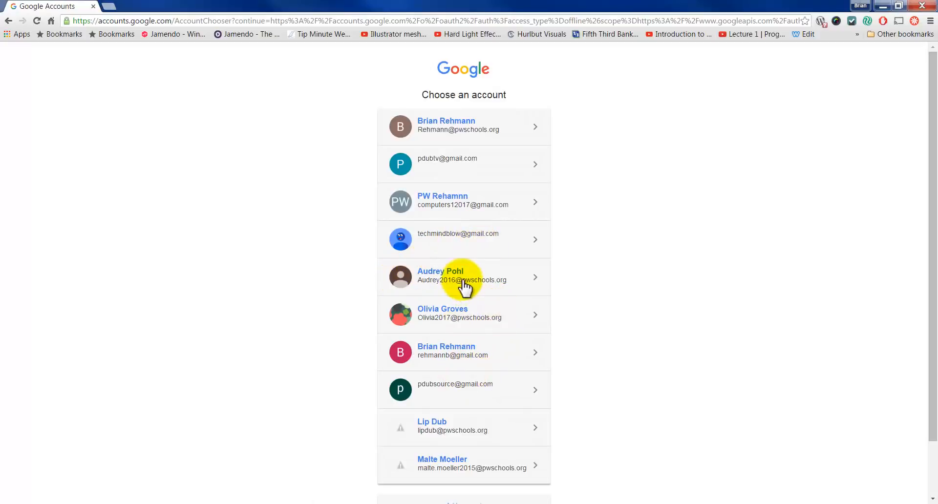
{"action": "left_click", "coordinate": [470, 207]}
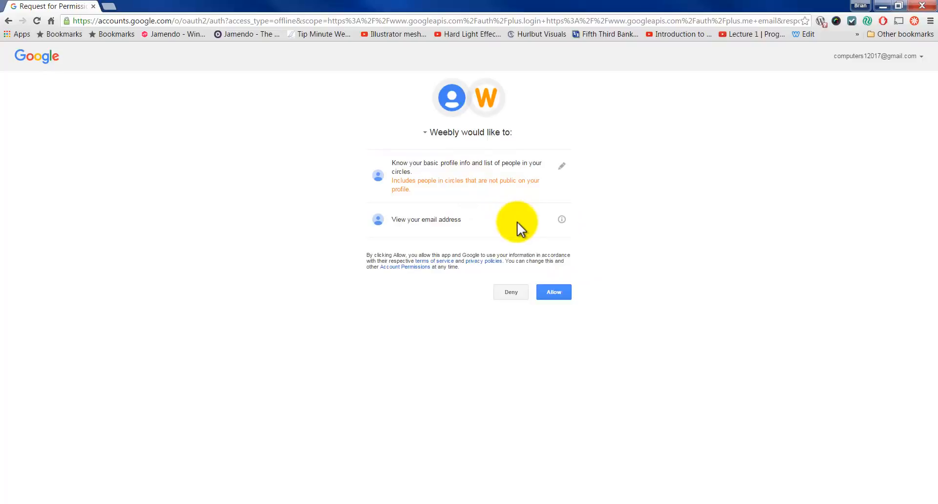
{"action": "left_click", "coordinate": [549, 293]}
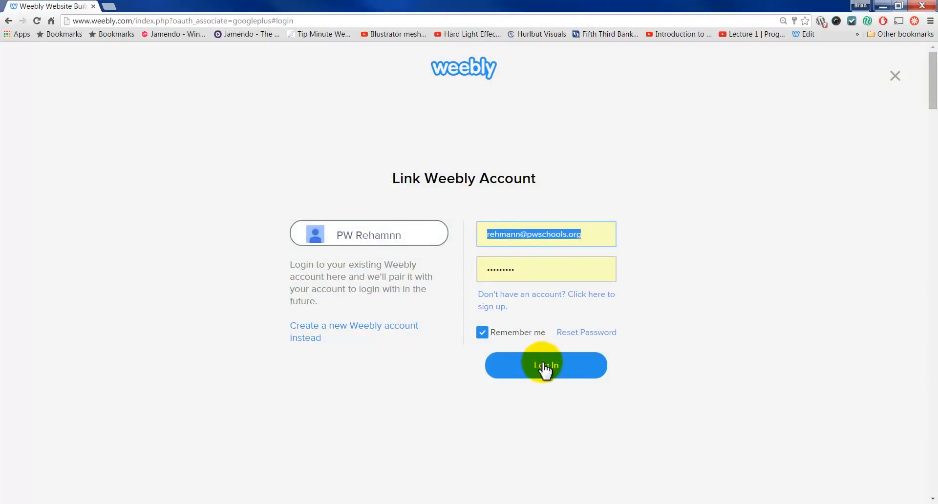
{"action": "left_click", "coordinate": [393, 236]}
{"action": "left_click", "coordinate": [525, 366]}
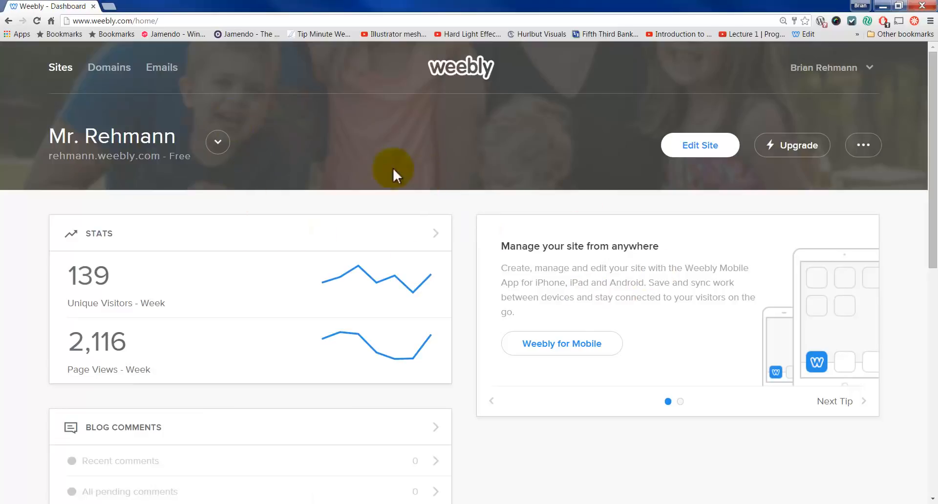
Step: Add a new site with a general Site focus and choose the Cento theme
{"action": "left_click", "coordinate": [219, 144]}
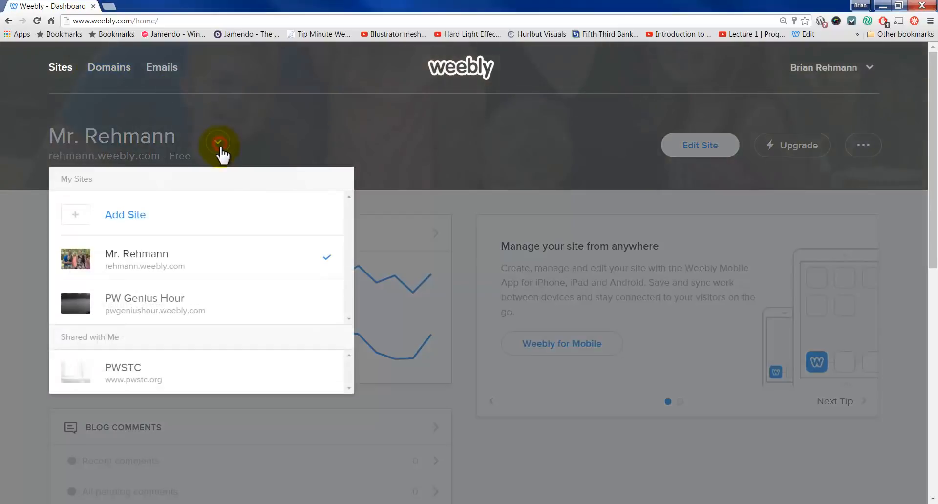
{"action": "left_click", "coordinate": [144, 217]}
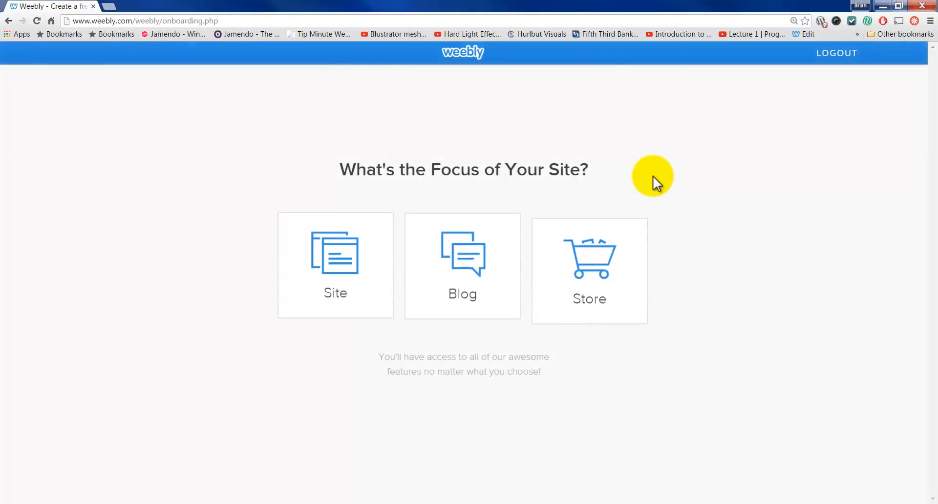
{"action": "left_click", "coordinate": [339, 267]}
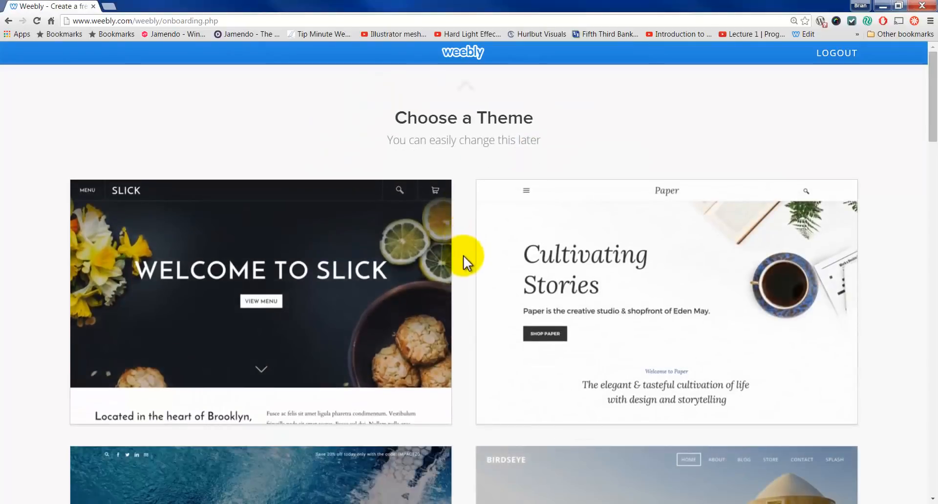
{"action": "scroll", "coordinate": [459, 263], "scroll_direction": "down", "scroll_amount": 4}
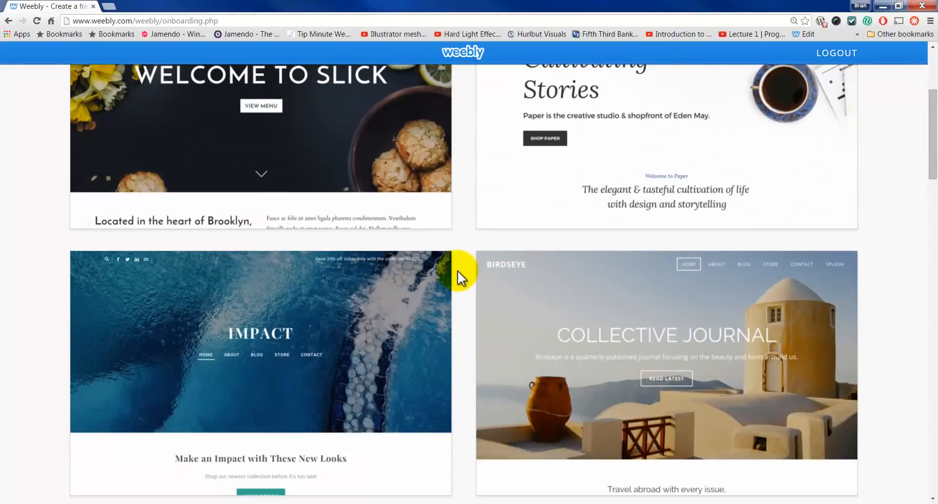
{"action": "scroll", "coordinate": [457, 271], "scroll_direction": "down", "scroll_amount": 6}
{"action": "scroll", "coordinate": [452, 271], "scroll_direction": "down", "scroll_amount": 4}
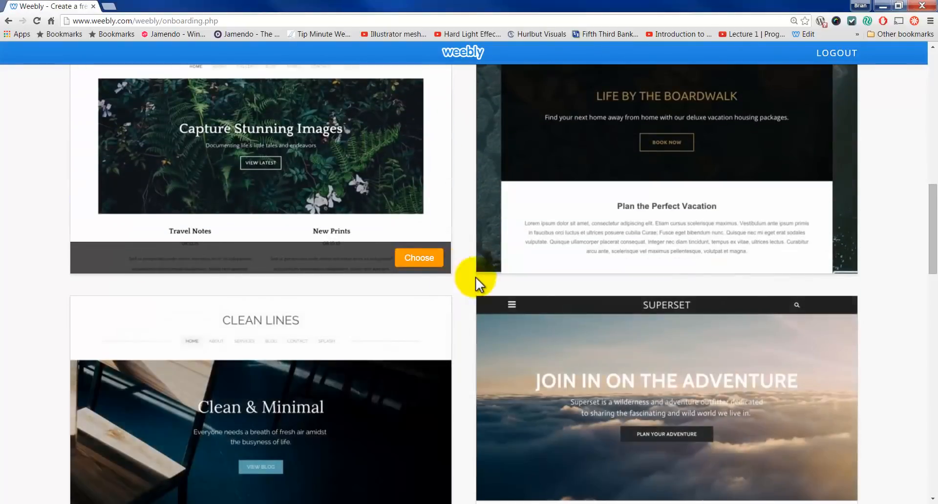
{"action": "scroll", "coordinate": [476, 277], "scroll_direction": "up", "scroll_amount": 3}
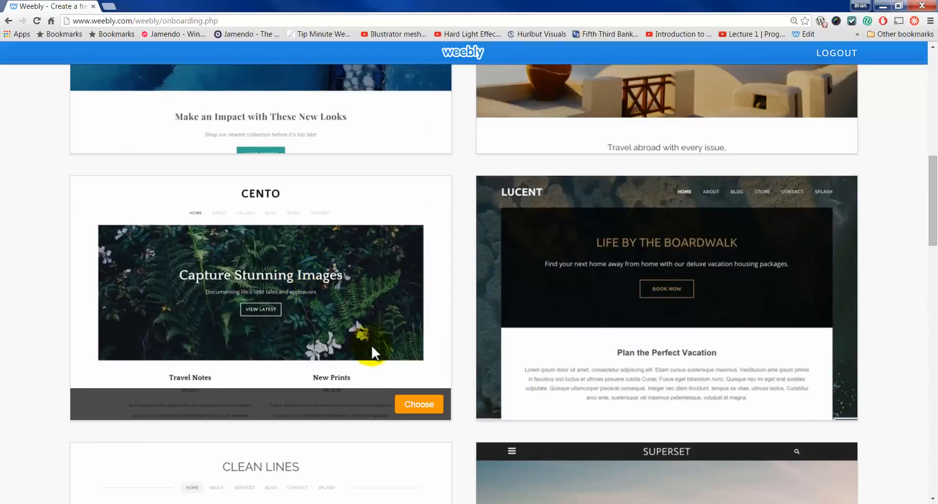
{"action": "scroll", "coordinate": [371, 345], "scroll_direction": "down", "scroll_amount": 4}
{"action": "scroll", "coordinate": [391, 329], "scroll_direction": "up", "scroll_amount": 3}
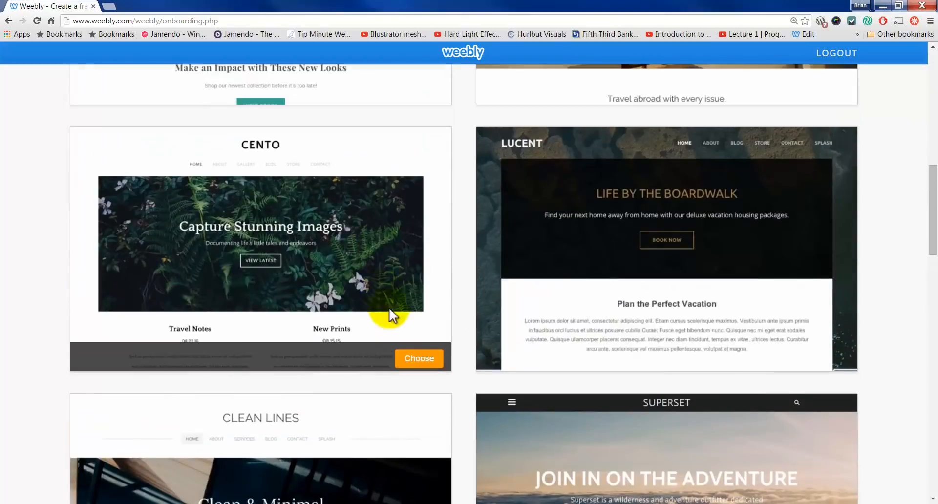
{"action": "left_click", "coordinate": [412, 359]}
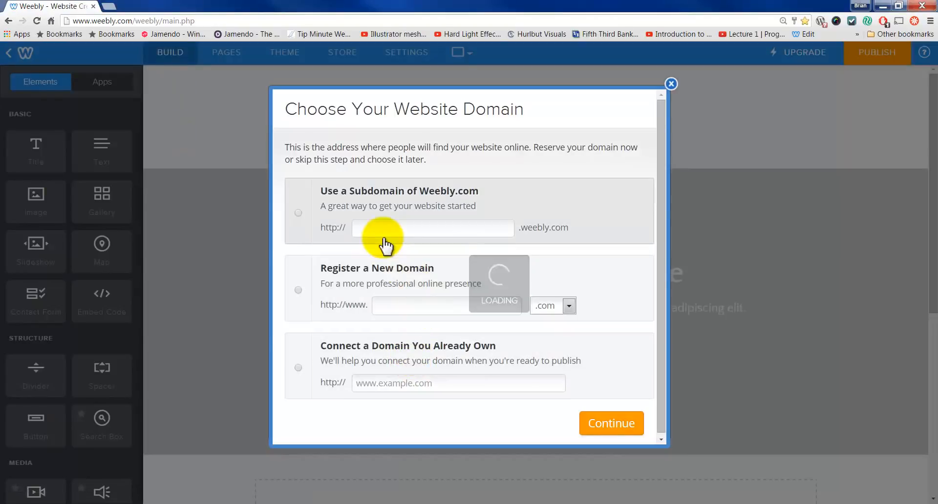
Step: Enter an available free weebly.com subdomain name and continue to the site editor
{"action": "left_click", "coordinate": [383, 229]}
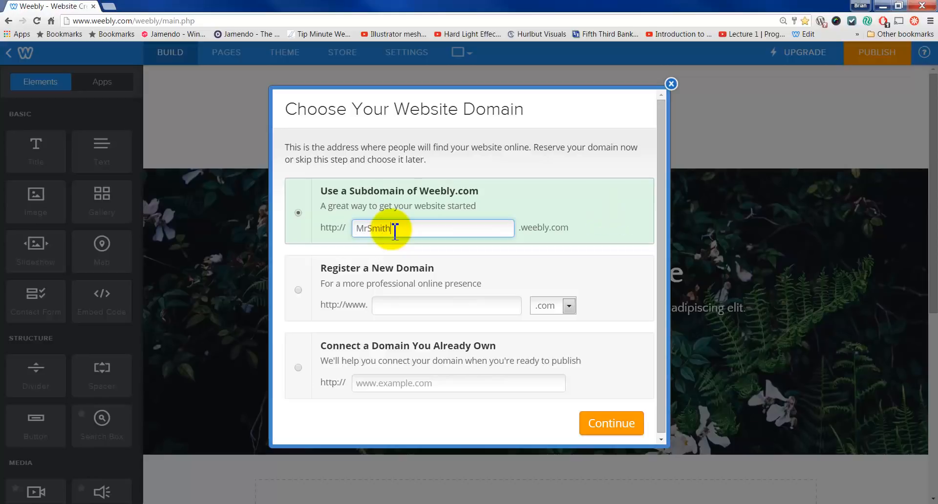
{"action": "key", "text": "BackSpace"}
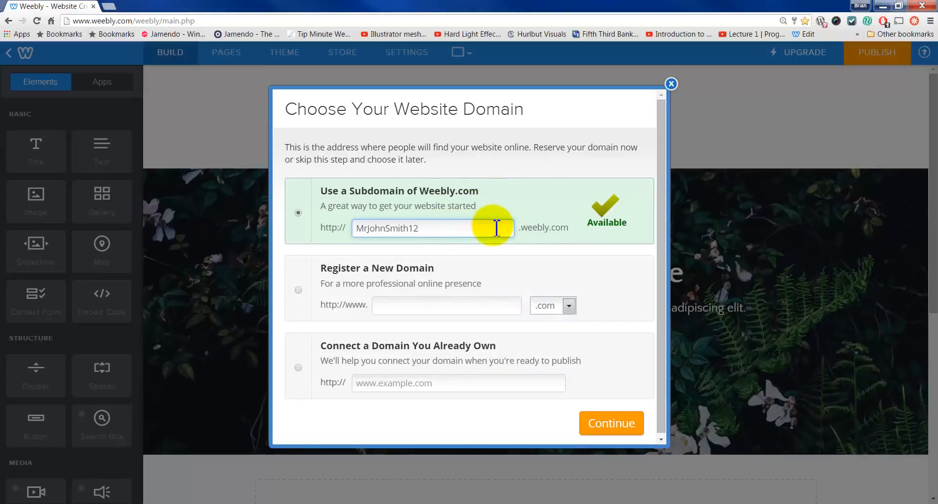
{"action": "left_click", "coordinate": [609, 424]}
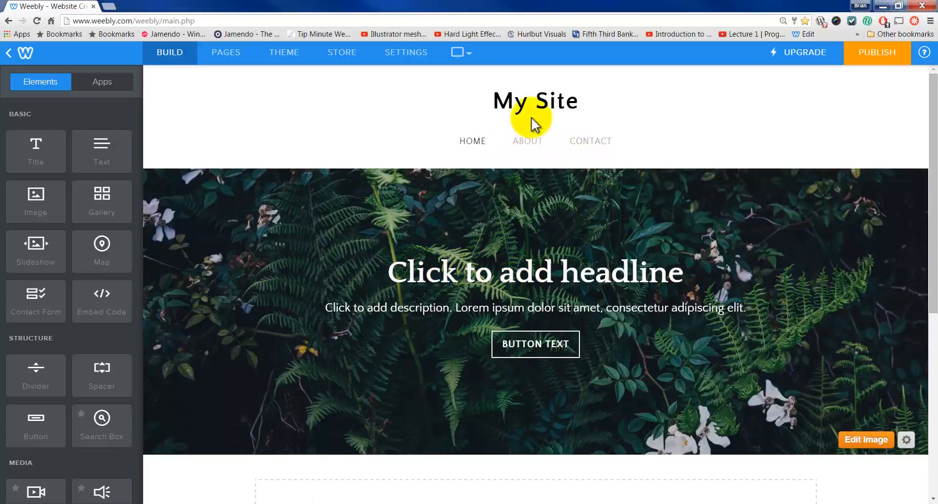
Step: Change the header title from My Site to the owner's name followed by 'Portfolio'
{"action": "left_click", "coordinate": [536, 101]}
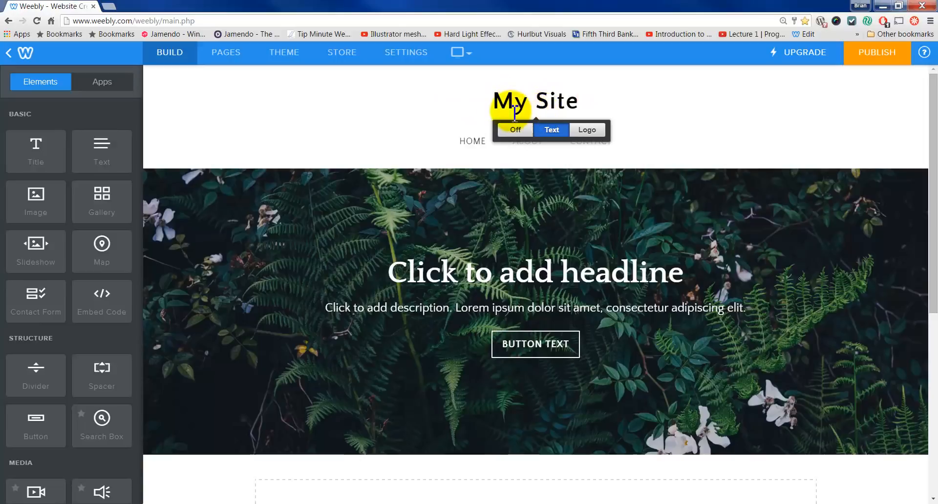
{"action": "type", "text": "fdasfa"}
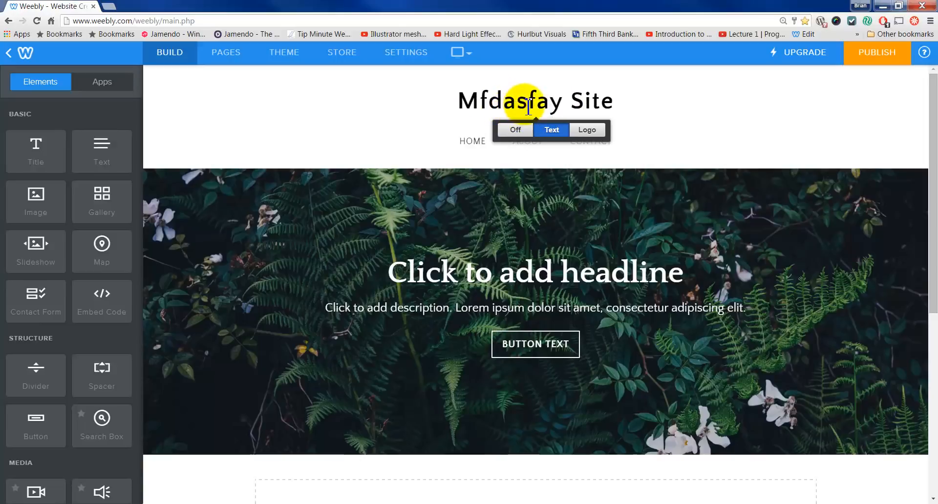
{"action": "key", "text": "Delete"}
{"action": "key", "text": "Delete"}
{"action": "key", "text": "Delete"}
{"action": "key", "text": "Delete"}
{"action": "key", "text": "Delete"}
{"action": "key", "text": "Delete"}
{"action": "key", "text": "BackSpace"}
{"action": "key", "text": "BackSpace"}
{"action": "key", "text": "BackSpace"}
{"action": "key", "text": "BackSpace"}
{"action": "key", "text": "BackSpace"}
{"action": "key", "text": "BackSpace"}
{"action": "key", "text": "BackSpace"}
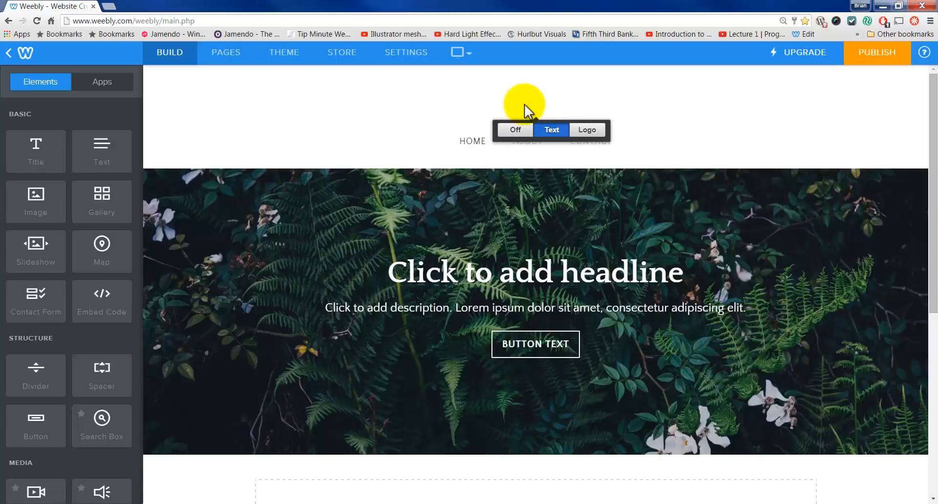
{"action": "type", "text": "Mr. Smi"}
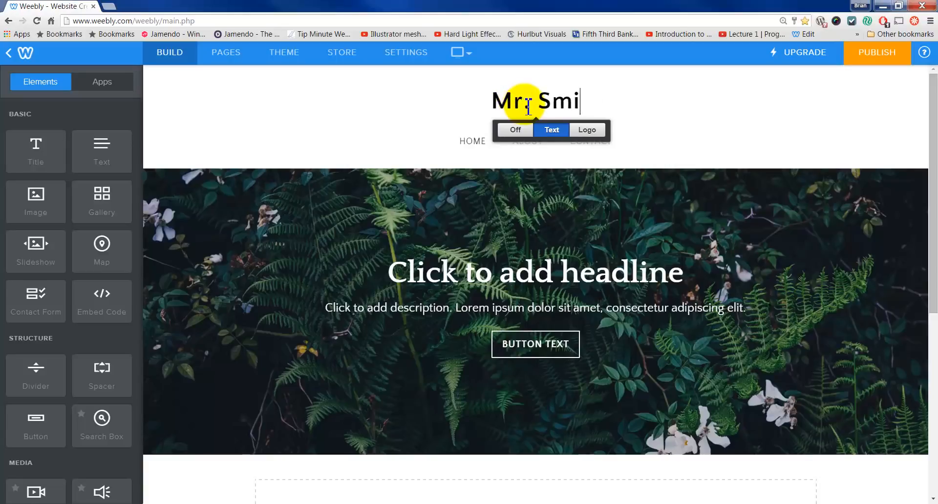
{"action": "type", "text": "th's {p"}
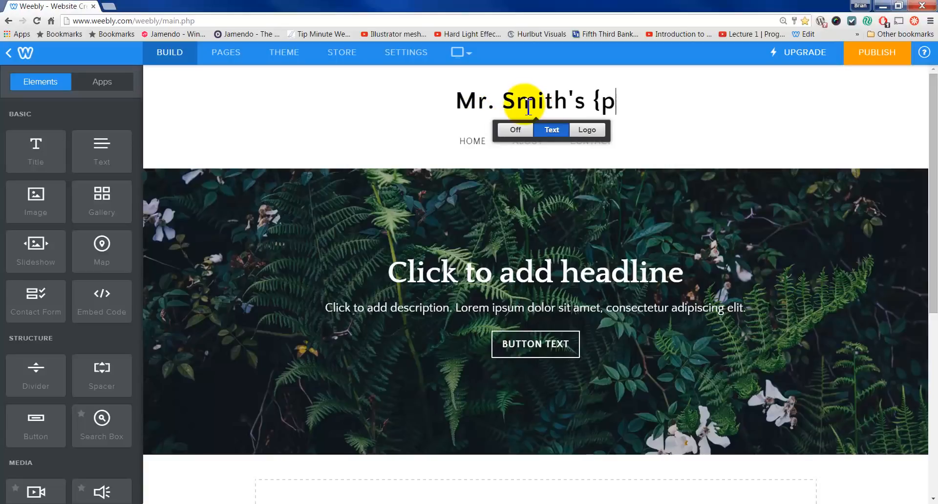
{"action": "key", "text": "BackSpace"}
{"action": "type", "text": "p"}
{"action": "key", "text": "BackSpace"}
{"action": "key", "text": "BackSpace"}
{"action": "type", "text": "Portfolio"}
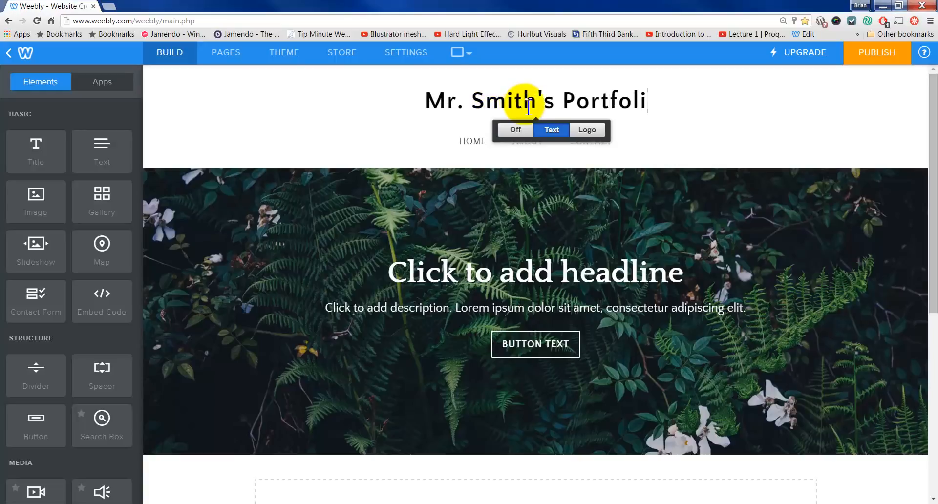
{"action": "left_click", "coordinate": [386, 130]}
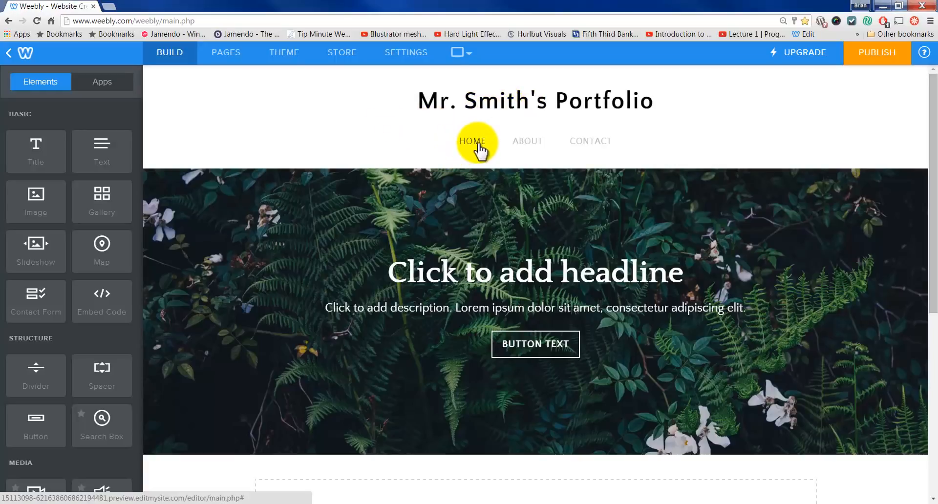
{"action": "left_click", "coordinate": [478, 150]}
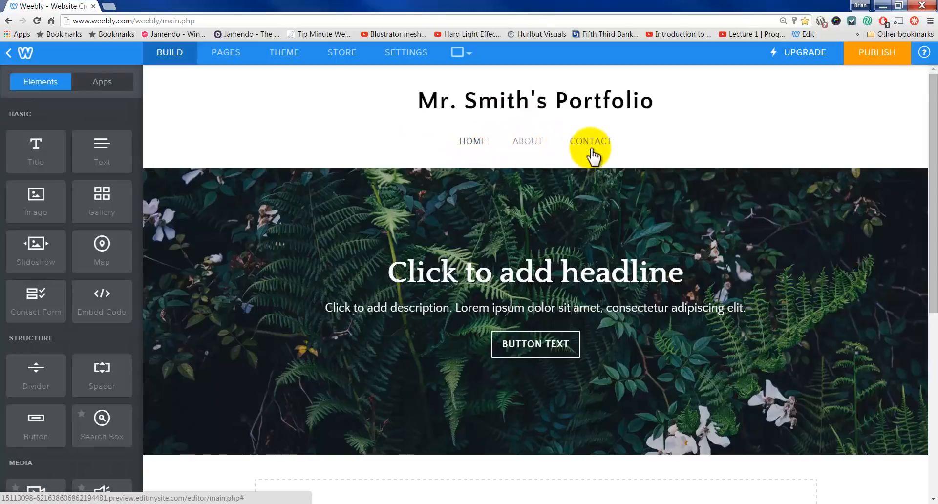
Step: Rename the Home page to 'All about me!' in the Pages panel
{"action": "left_click", "coordinate": [224, 51]}
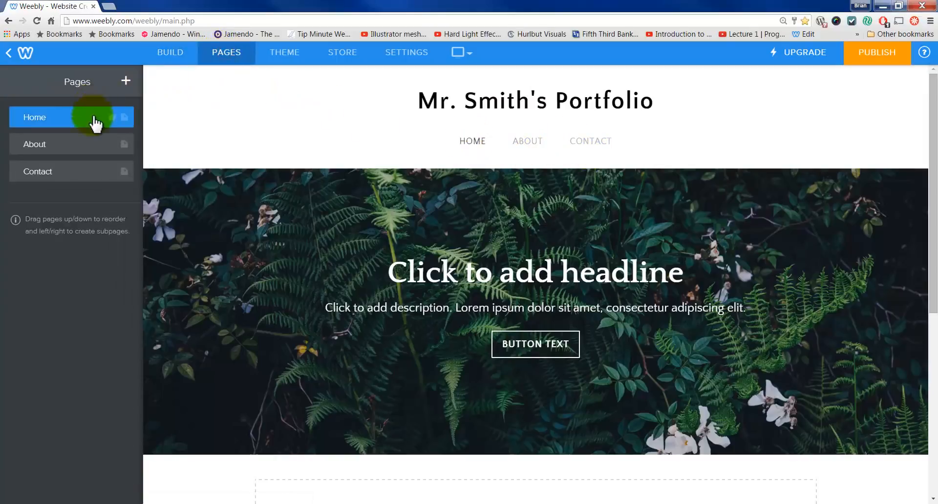
{"action": "left_click", "coordinate": [51, 123]}
{"action": "double_click", "coordinate": [30, 137]}
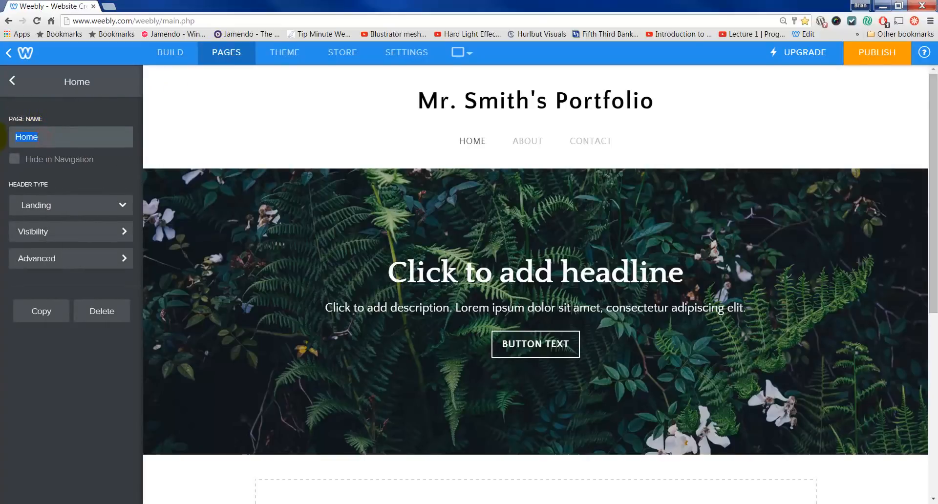
{"action": "left_click", "coordinate": [13, 81]}
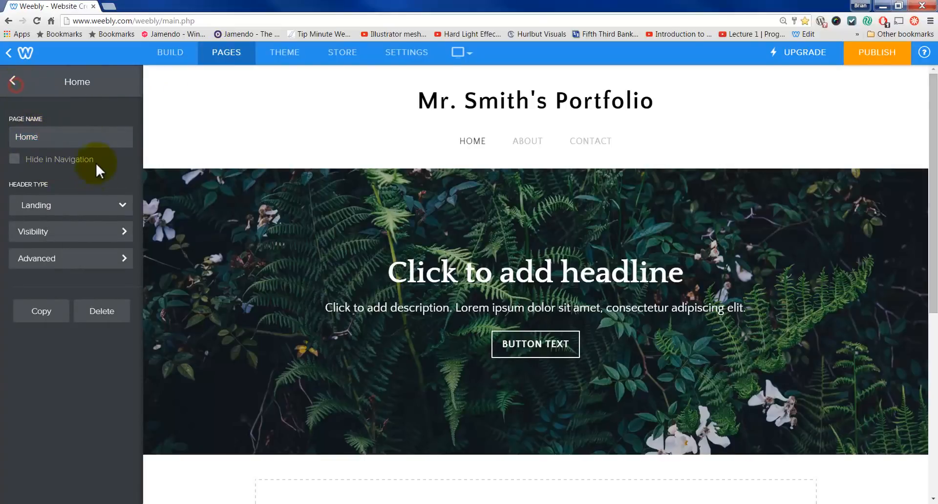
{"action": "left_click_drag", "start_coordinate": [45, 140], "coordinate": [1, 139]}
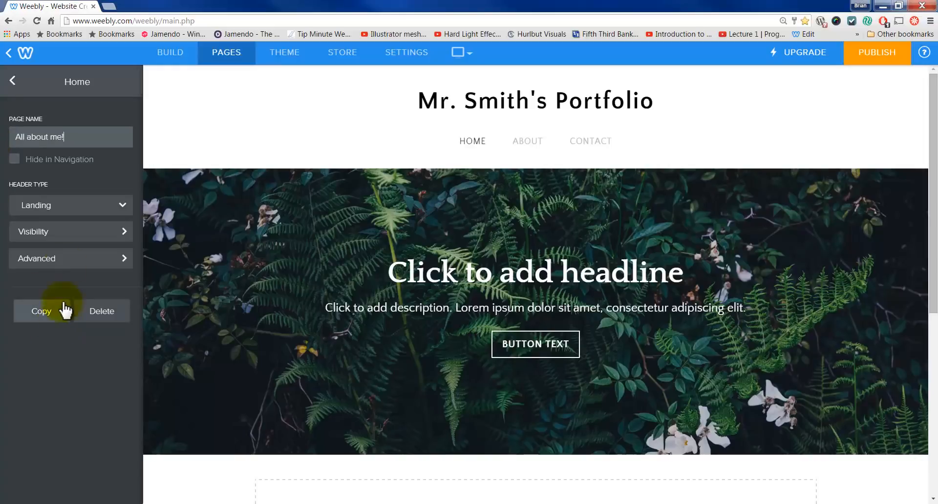
{"action": "left_click", "coordinate": [13, 82]}
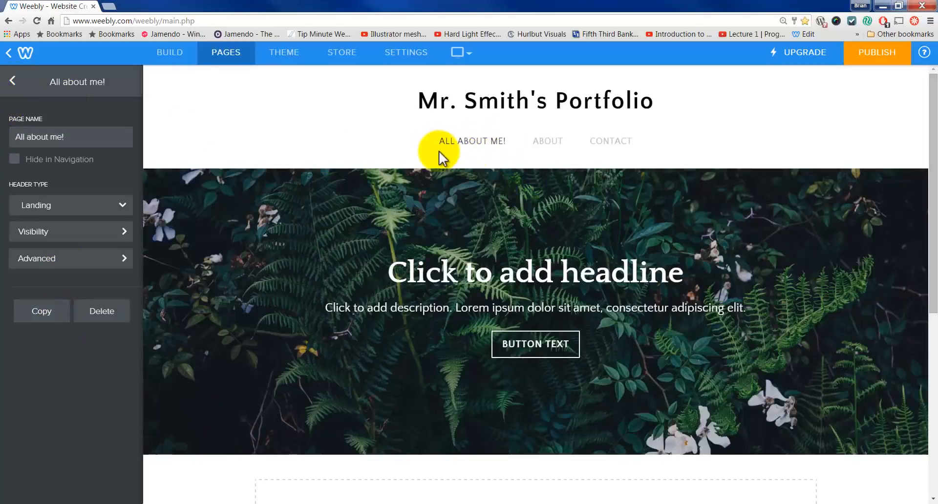
{"action": "left_click", "coordinate": [81, 206]}
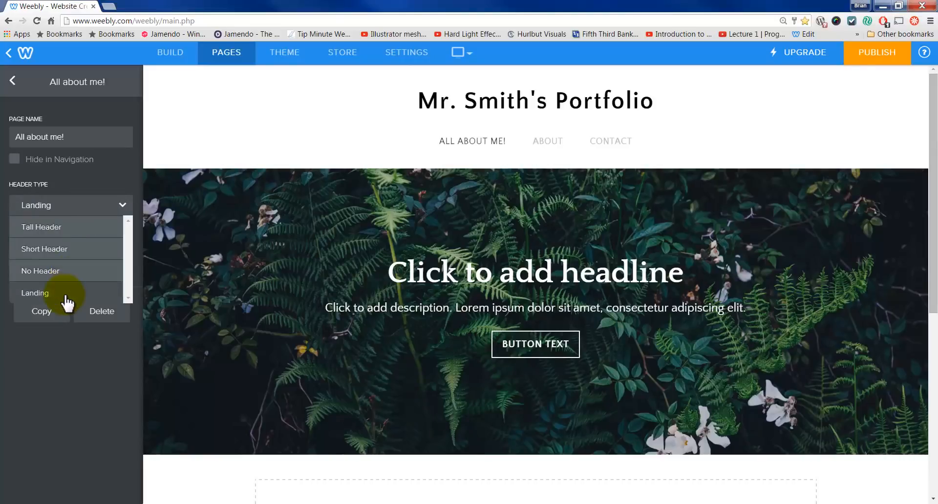
{"action": "left_click", "coordinate": [66, 229]}
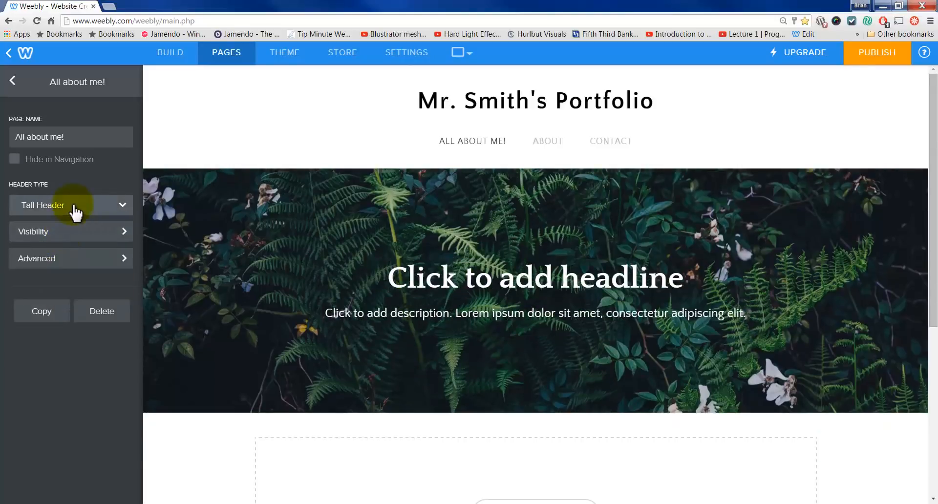
{"action": "left_click", "coordinate": [75, 211]}
{"action": "left_click", "coordinate": [66, 253]}
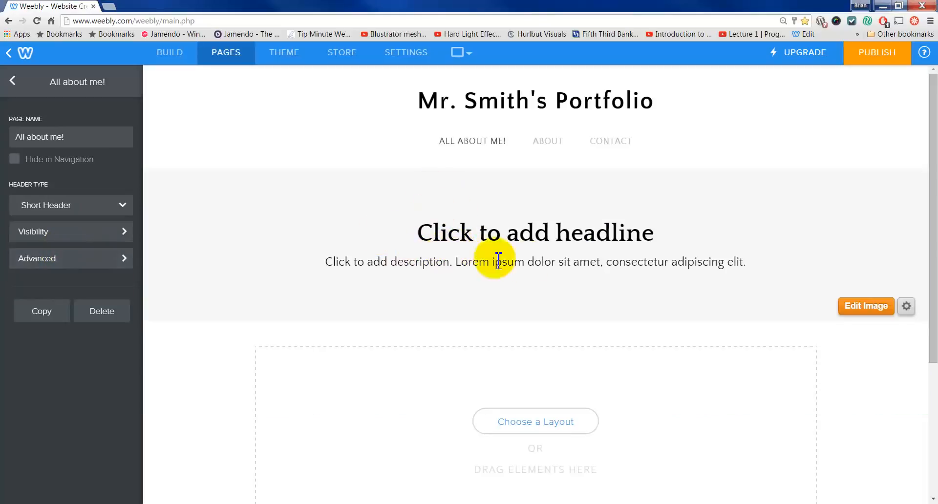
{"action": "left_click", "coordinate": [908, 307]}
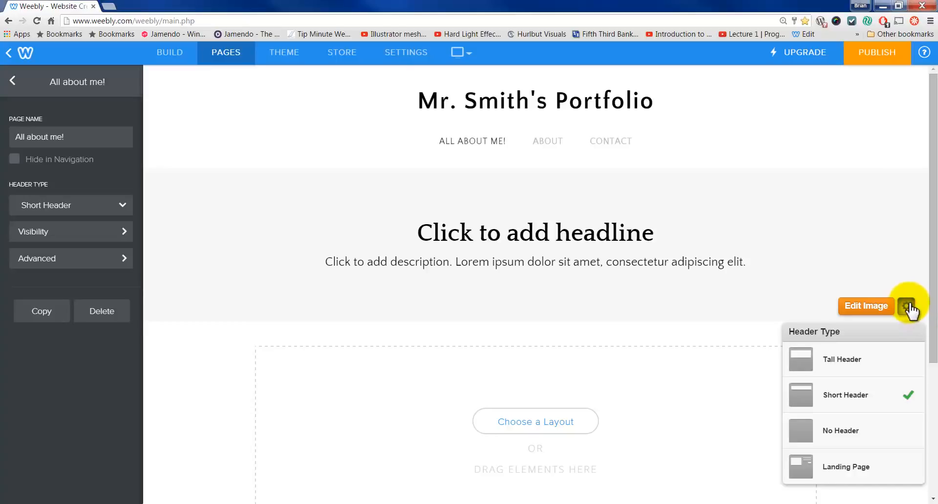
{"action": "left_click", "coordinate": [858, 468]}
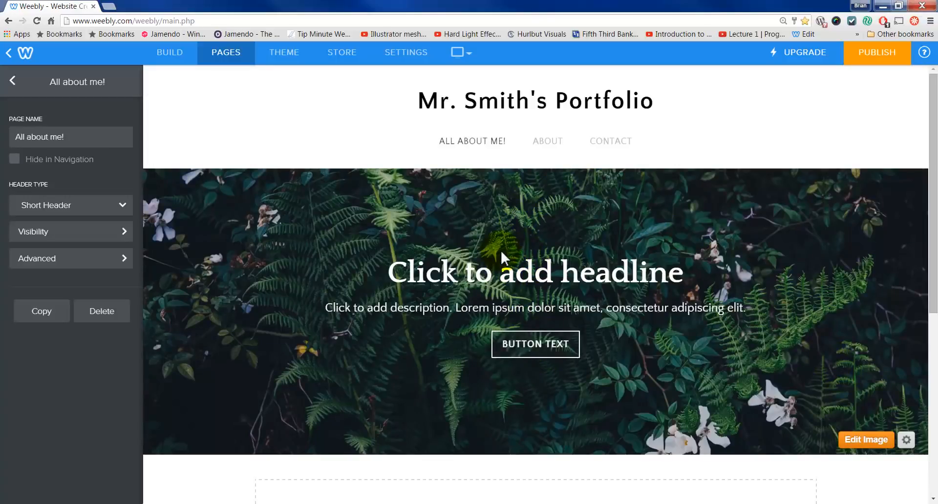
Step: Type test text into the All about me! headline and enlarge its font size
{"action": "left_click", "coordinate": [527, 268]}
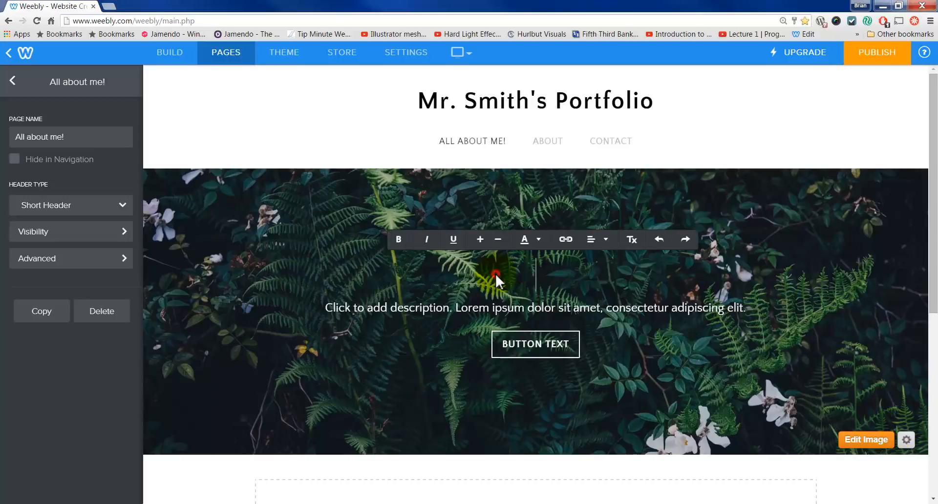
{"action": "type", "text": "asdfasdfasd"}
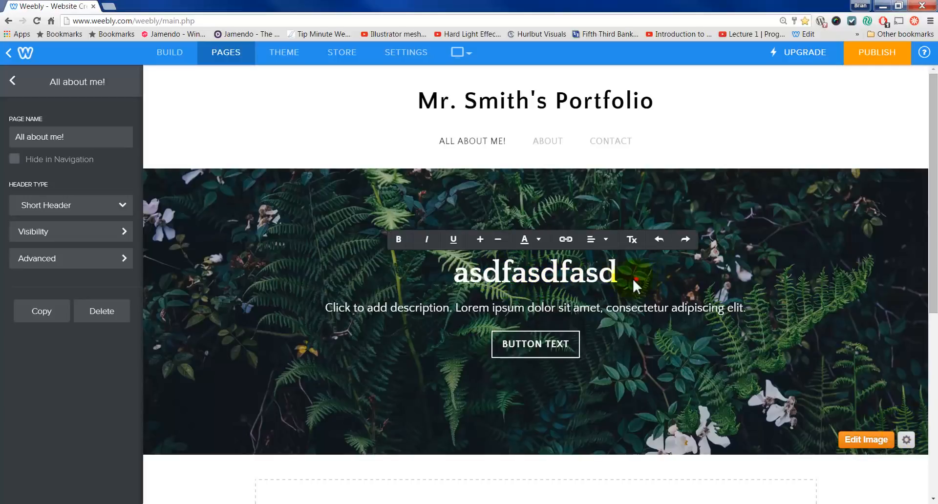
{"action": "left_click_drag", "start_coordinate": [632, 278], "coordinate": [432, 279]}
{"action": "left_click", "coordinate": [479, 239]}
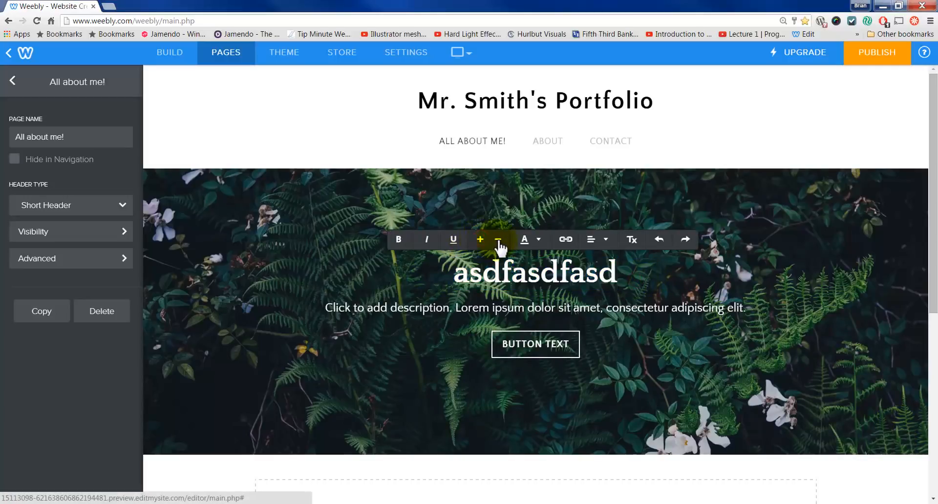
Step: Try the description line's text colour choices, then open the About page with the pages list
{"action": "left_click", "coordinate": [546, 310]}
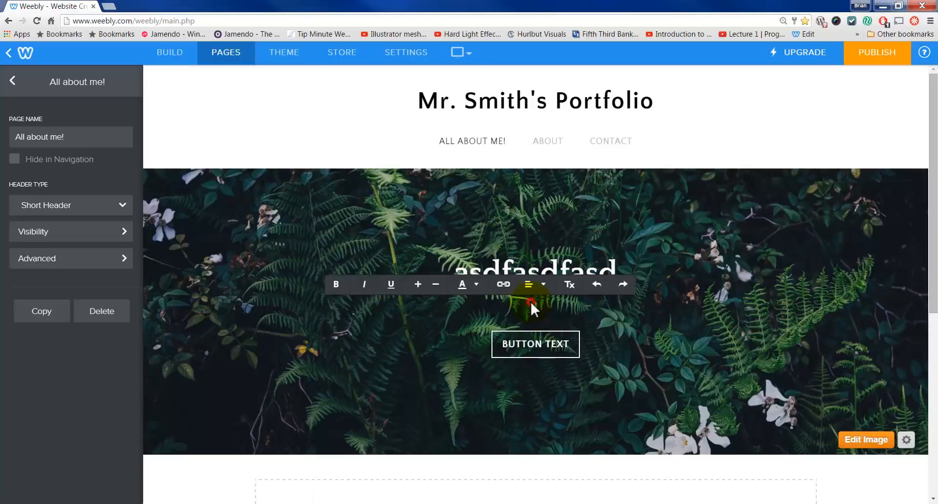
{"action": "left_click", "coordinate": [478, 285]}
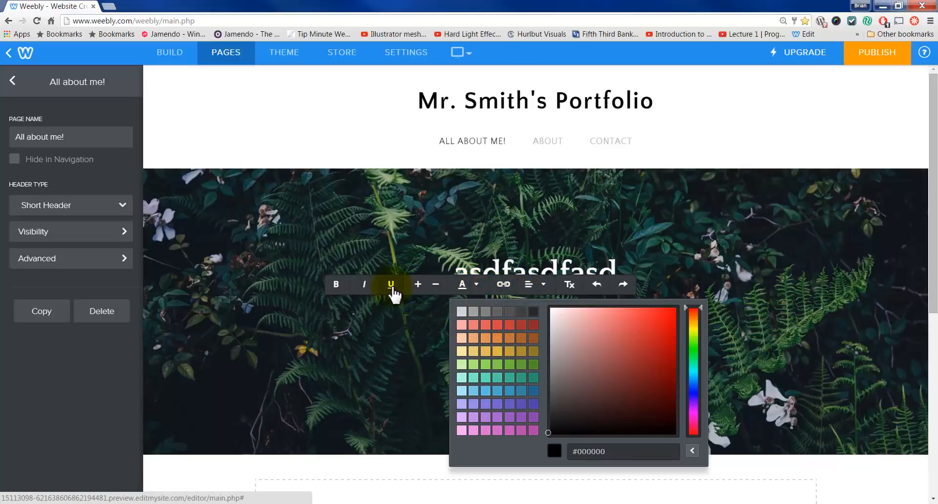
{"action": "left_click", "coordinate": [540, 273]}
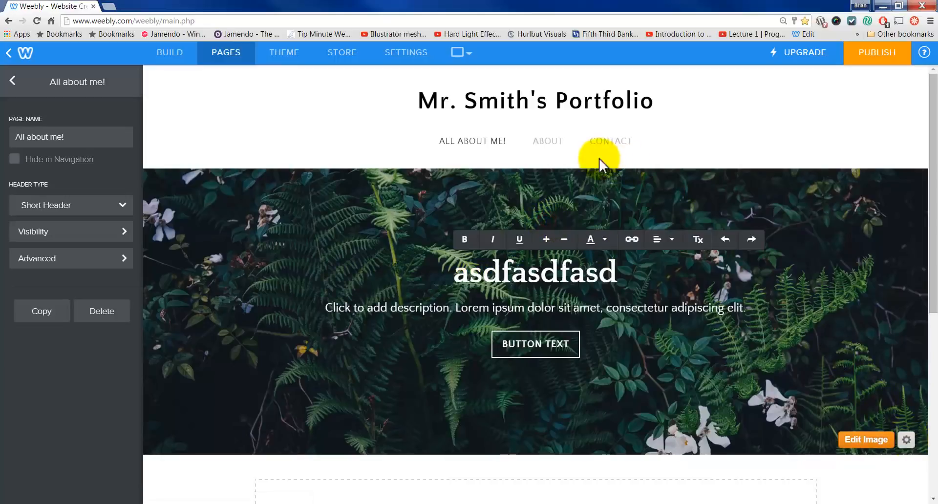
{"action": "left_click", "coordinate": [547, 146]}
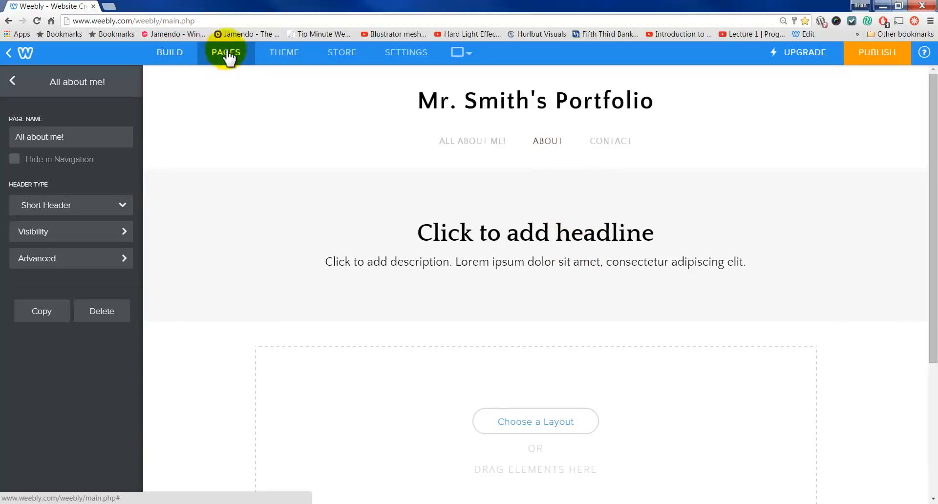
{"action": "left_click", "coordinate": [15, 82]}
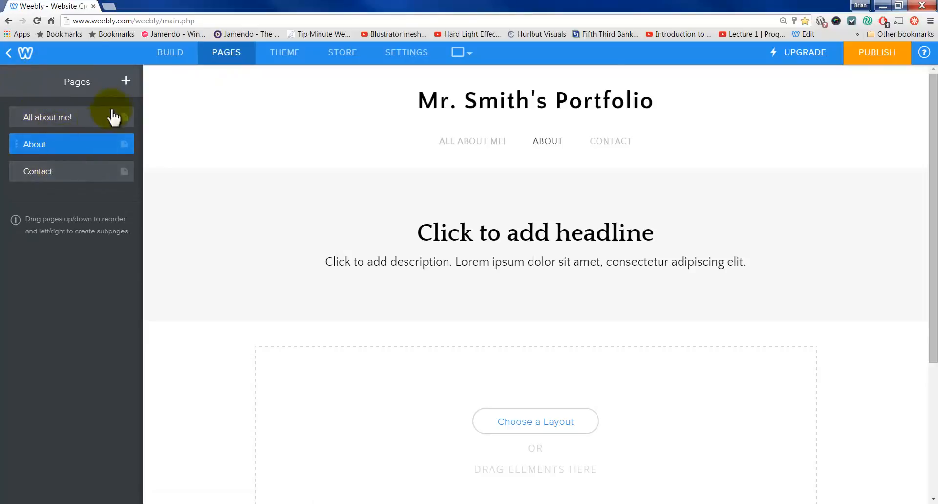
Step: Set the About page's header style to No Header from the BUILD tab
{"action": "left_click", "coordinate": [166, 55]}
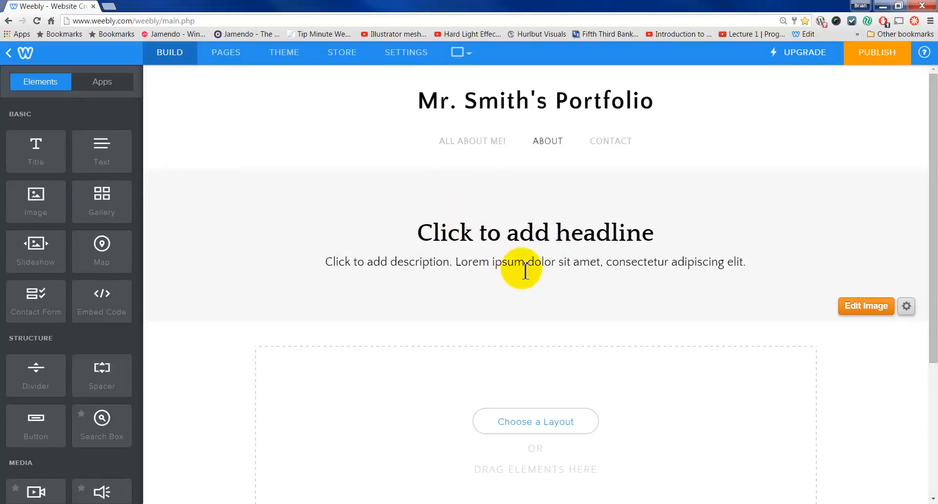
{"action": "left_click", "coordinate": [908, 307]}
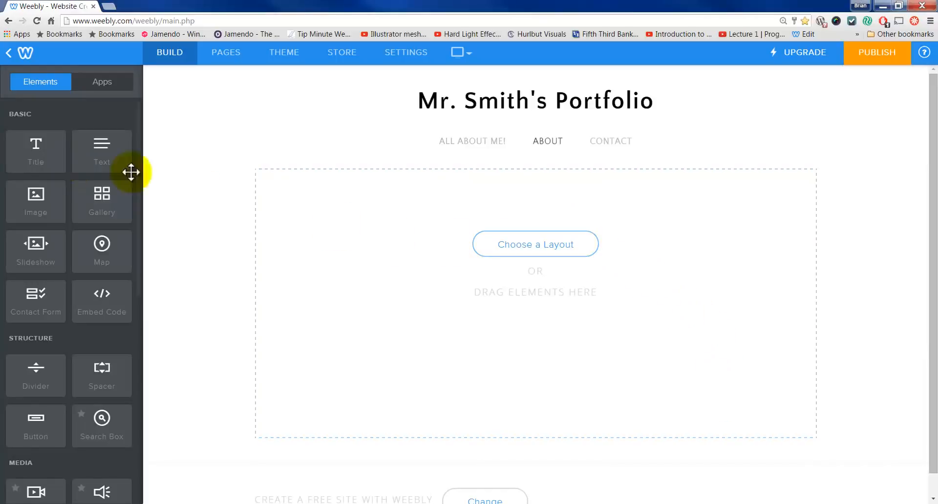
{"action": "left_click", "coordinate": [551, 249]}
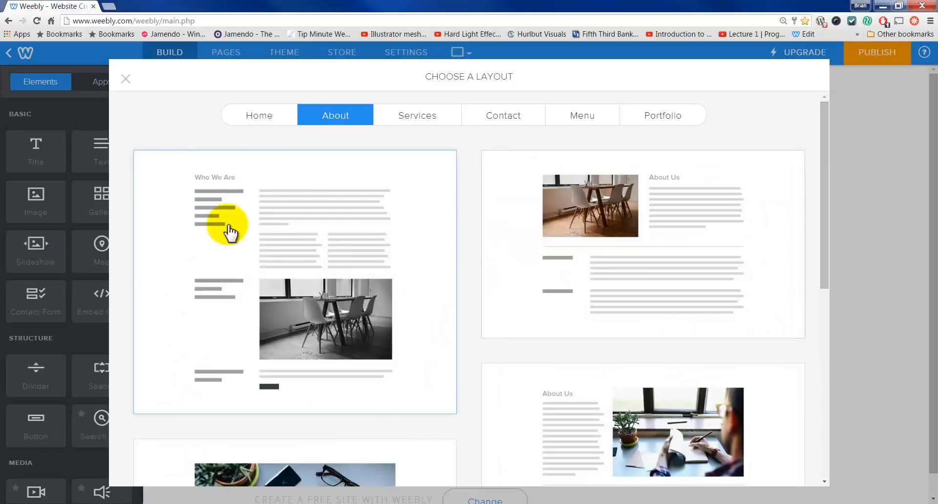
Step: Apply and keep the About layout with the chair photo beside text
{"action": "left_click", "coordinate": [597, 236]}
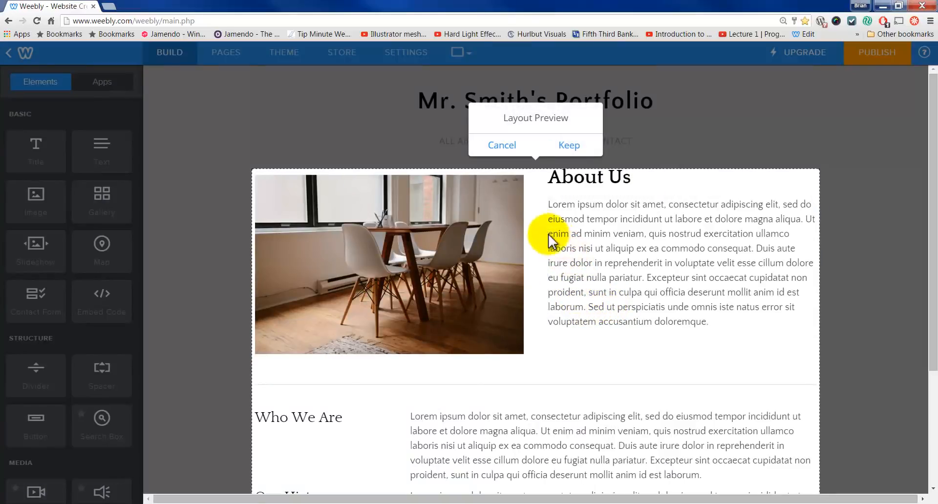
{"action": "left_click", "coordinate": [566, 145]}
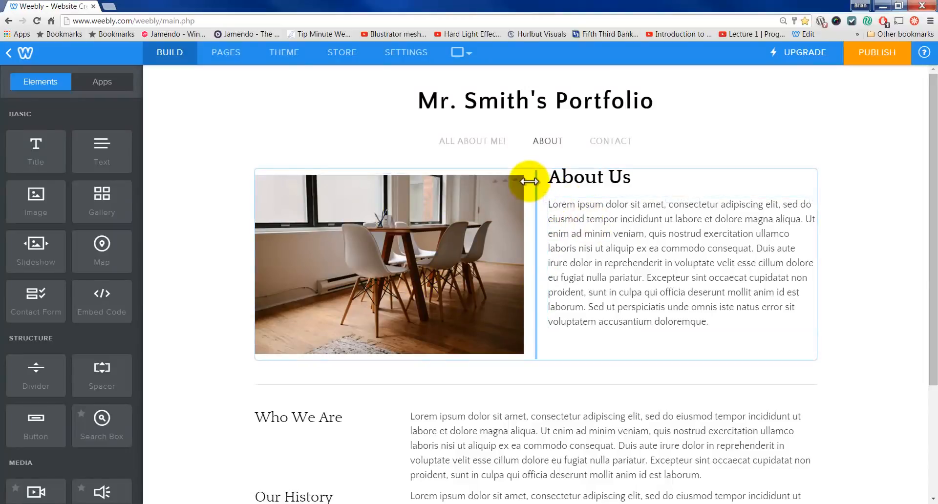
{"action": "left_click", "coordinate": [614, 200]}
{"action": "left_click", "coordinate": [842, 224]}
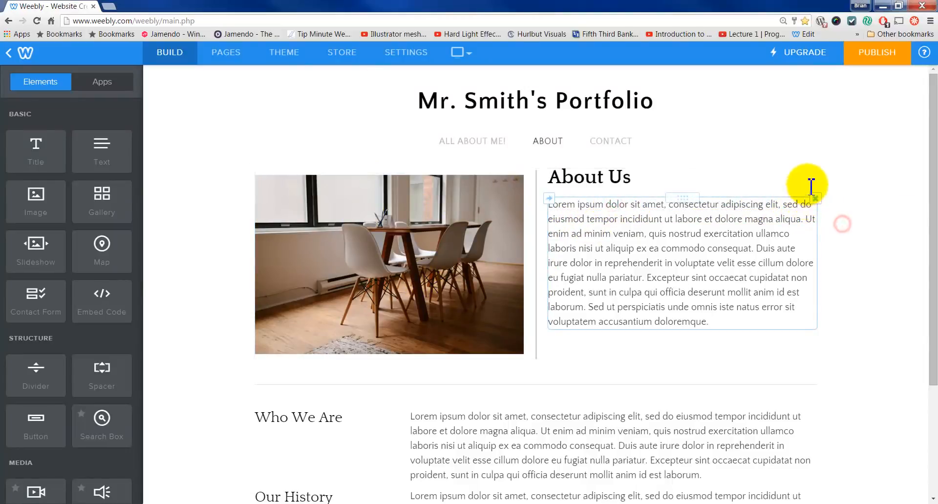
Step: Delete the About Us paragraph and the About Us heading, confirming each deletion
{"action": "left_click", "coordinate": [815, 199]}
{"action": "left_click", "coordinate": [790, 162]}
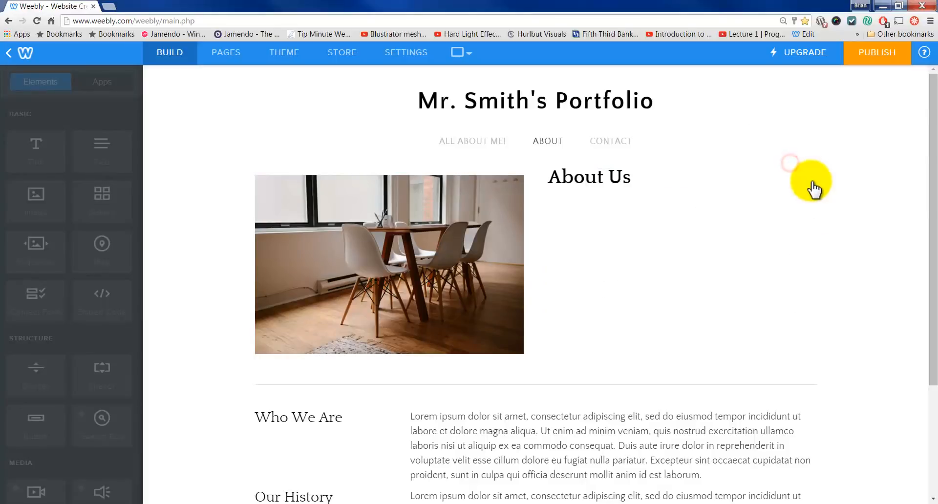
{"action": "left_click", "coordinate": [814, 170]}
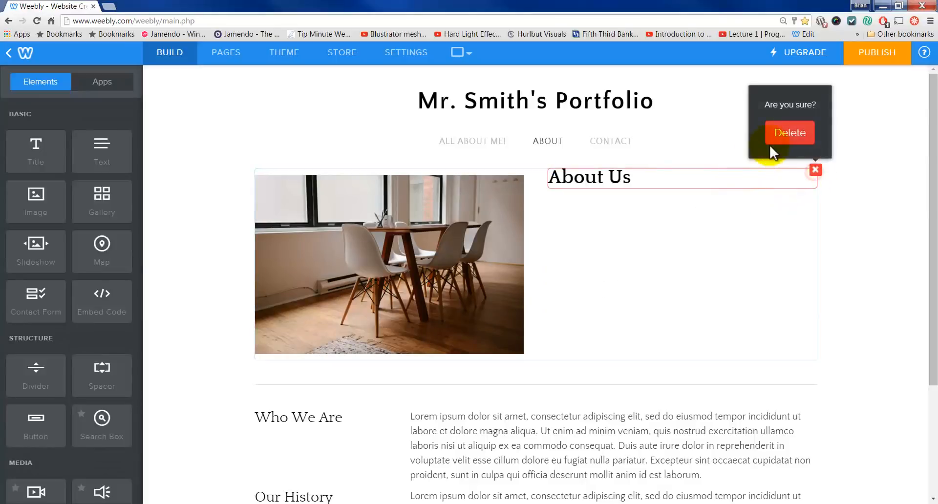
{"action": "left_click", "coordinate": [785, 135]}
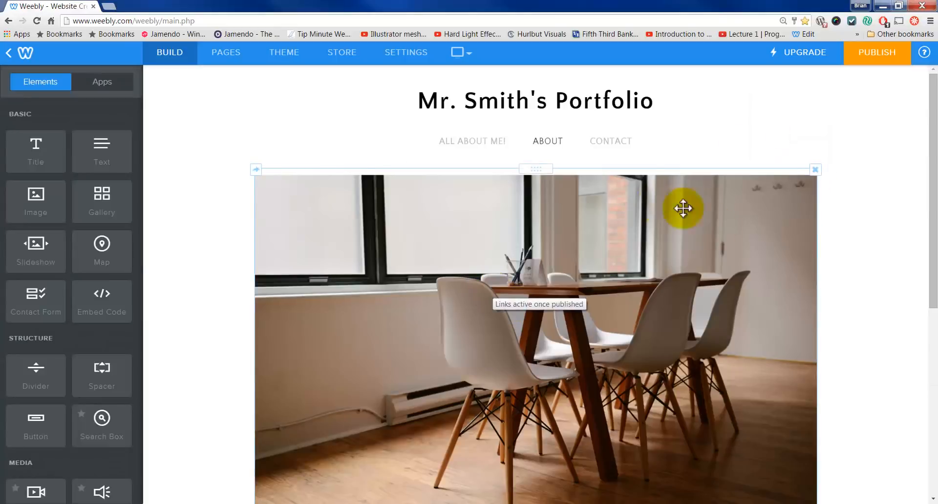
Step: Shrink the chair photo to a smaller, centred size
{"action": "scroll", "coordinate": [807, 409], "scroll_direction": "down", "scroll_amount": 2}
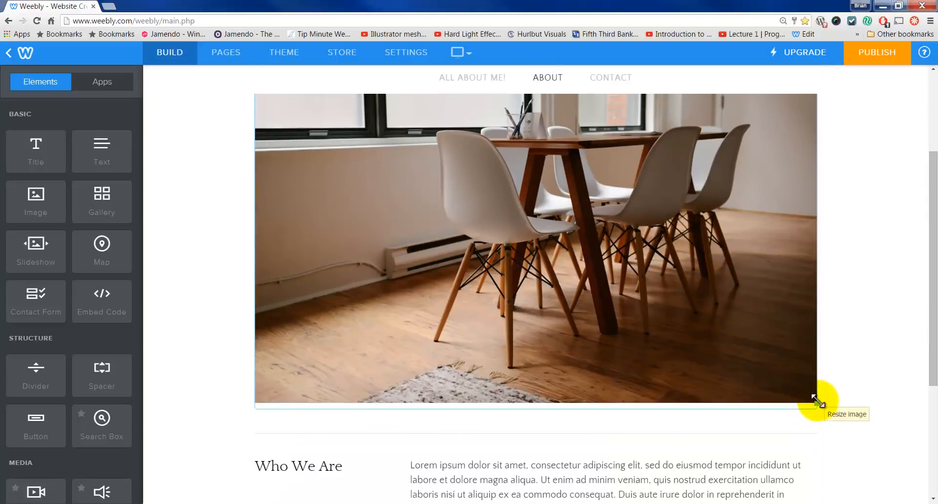
{"action": "left_click_drag", "start_coordinate": [815, 403], "coordinate": [658, 239]}
{"action": "scroll", "coordinate": [674, 259], "scroll_direction": "up", "scroll_amount": 2}
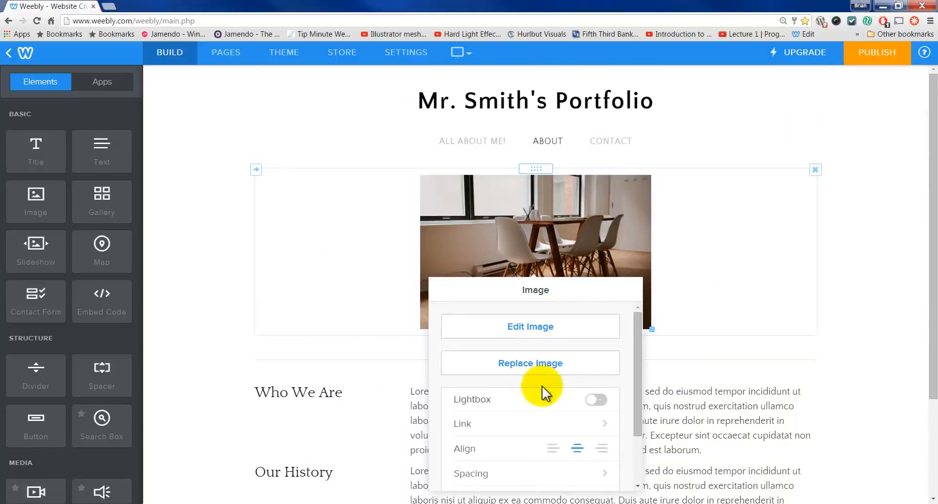
{"action": "left_click", "coordinate": [596, 401]}
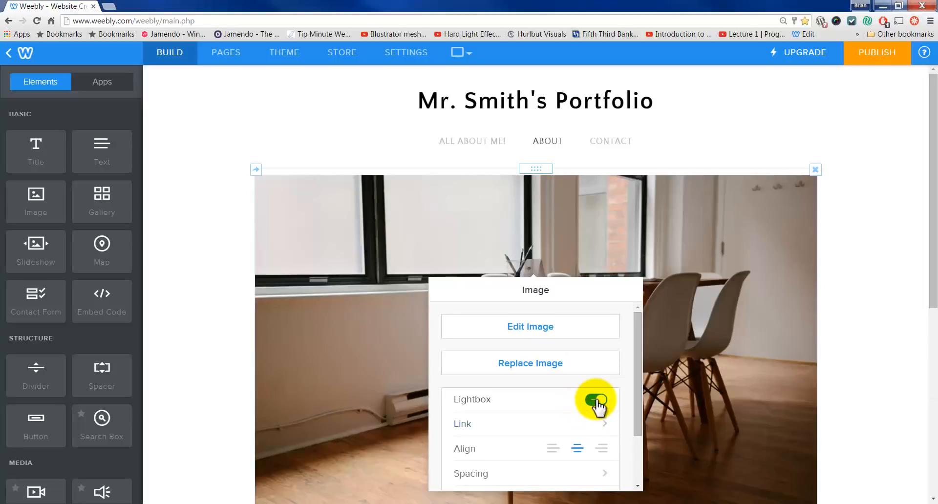
{"action": "left_click", "coordinate": [592, 381]}
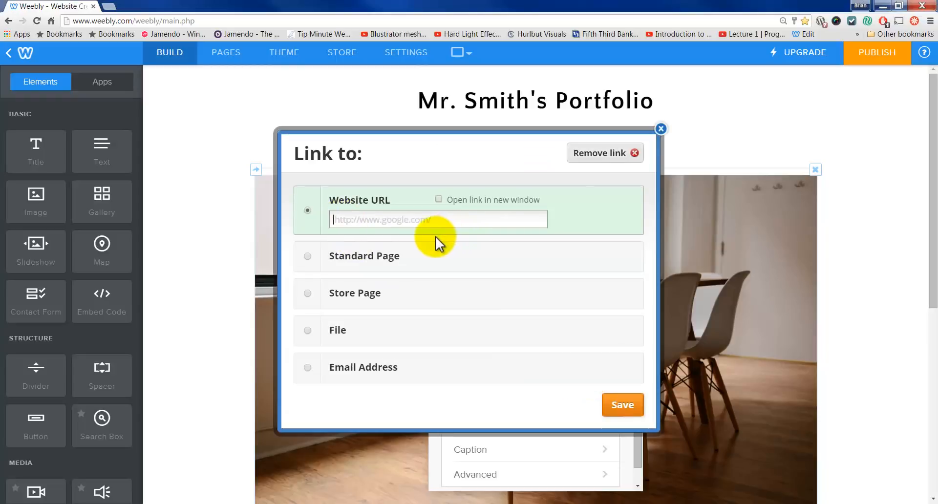
{"action": "type", "text": "www.chairs.com"}
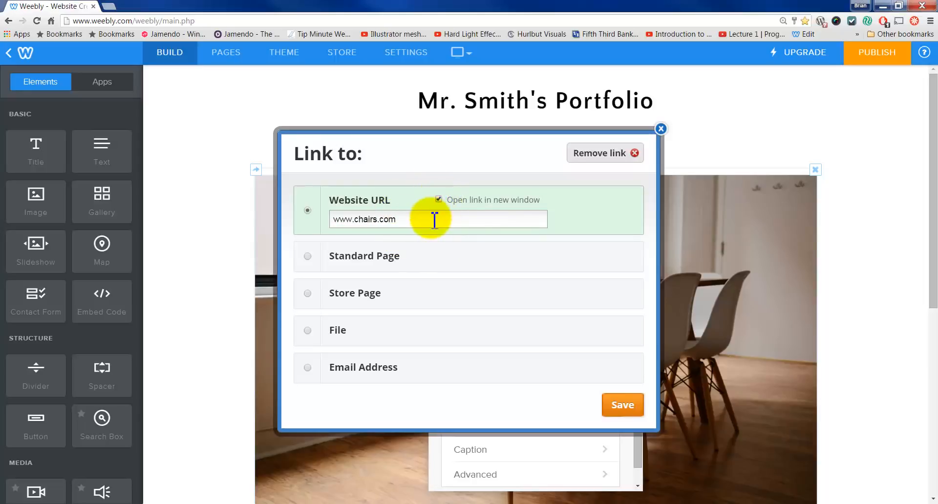
{"action": "left_click", "coordinate": [333, 258]}
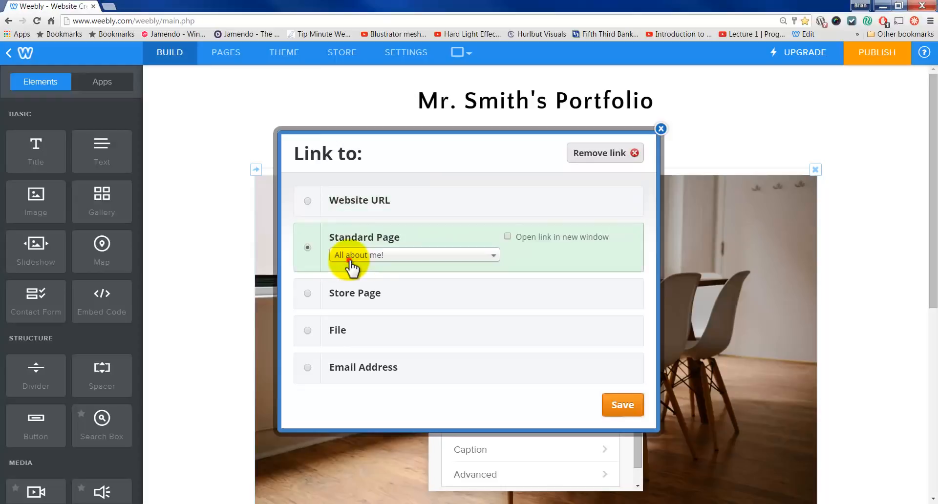
{"action": "left_click", "coordinate": [392, 261]}
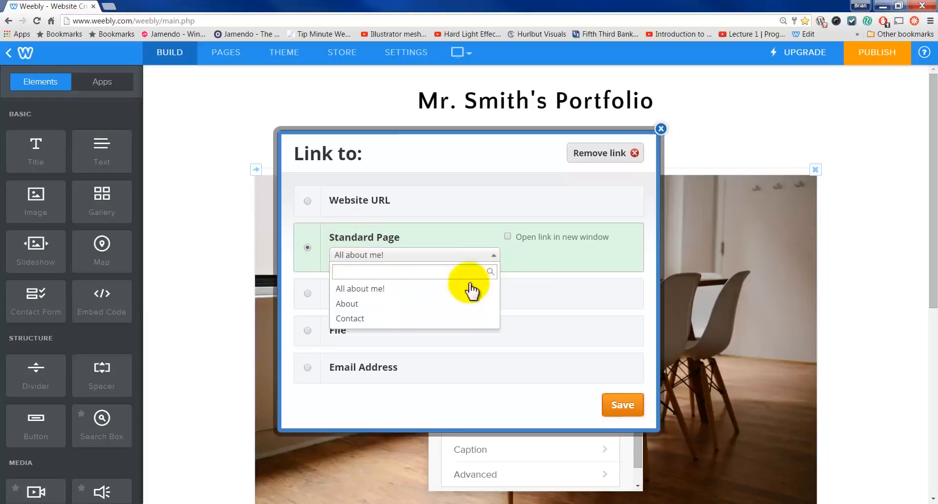
{"action": "left_click", "coordinate": [597, 299]}
{"action": "left_click", "coordinate": [418, 353]}
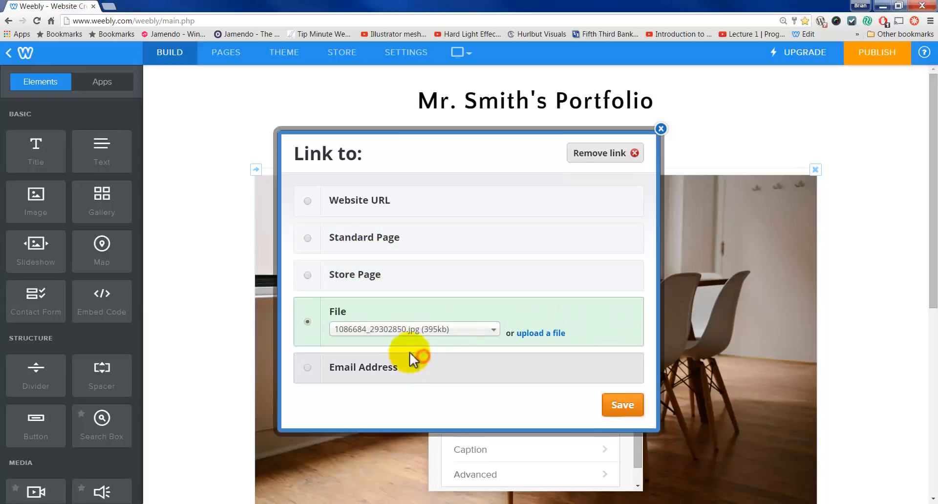
{"action": "left_click", "coordinate": [467, 329]}
{"action": "left_click", "coordinate": [543, 310]}
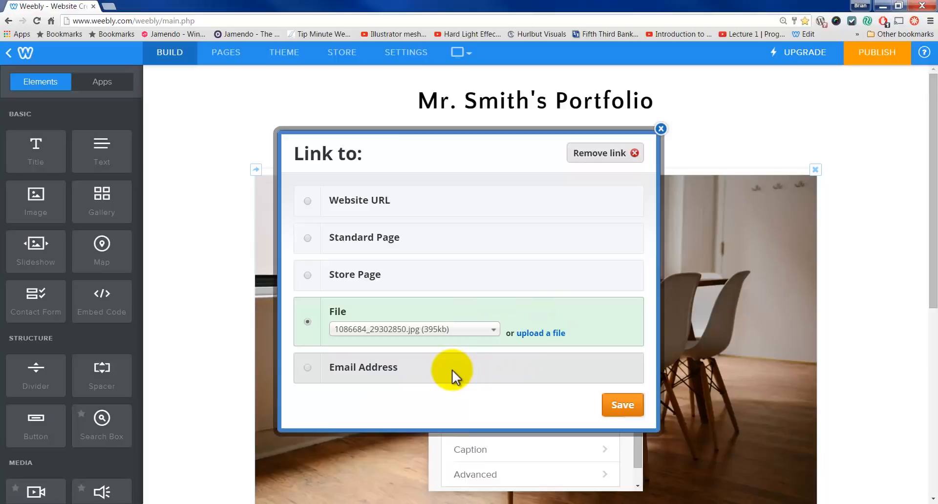
{"action": "left_click", "coordinate": [378, 370]}
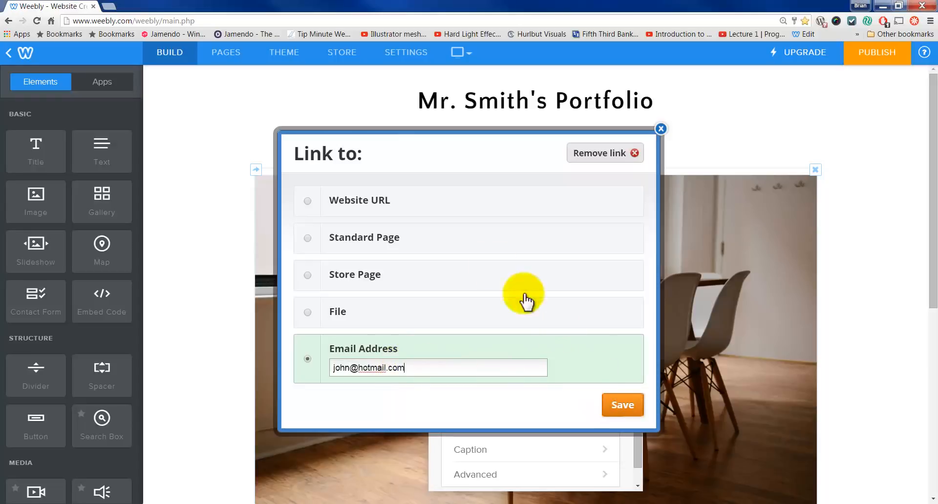
{"action": "left_click", "coordinate": [392, 209]}
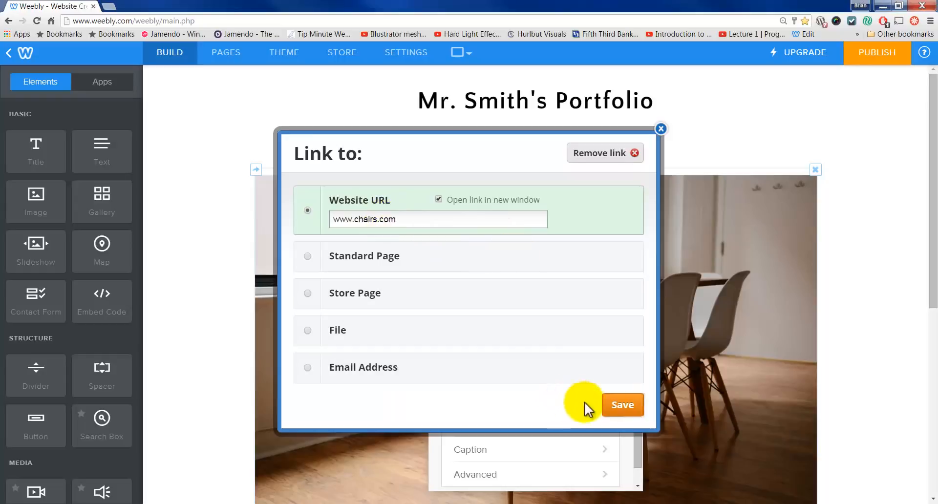
{"action": "left_click", "coordinate": [618, 405]}
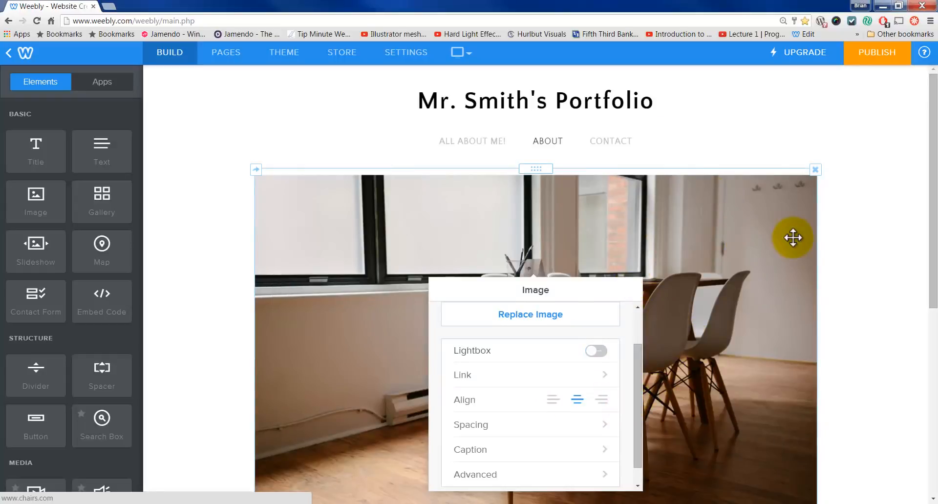
Step: Resize the office chair photo down to a medium size with its corner handle
{"action": "scroll", "coordinate": [792, 236], "scroll_direction": "down", "scroll_amount": 1}
{"action": "left_click_drag", "start_coordinate": [819, 403], "coordinate": [574, 205]}
{"action": "left_click_drag", "start_coordinate": [644, 230], "coordinate": [697, 283]}
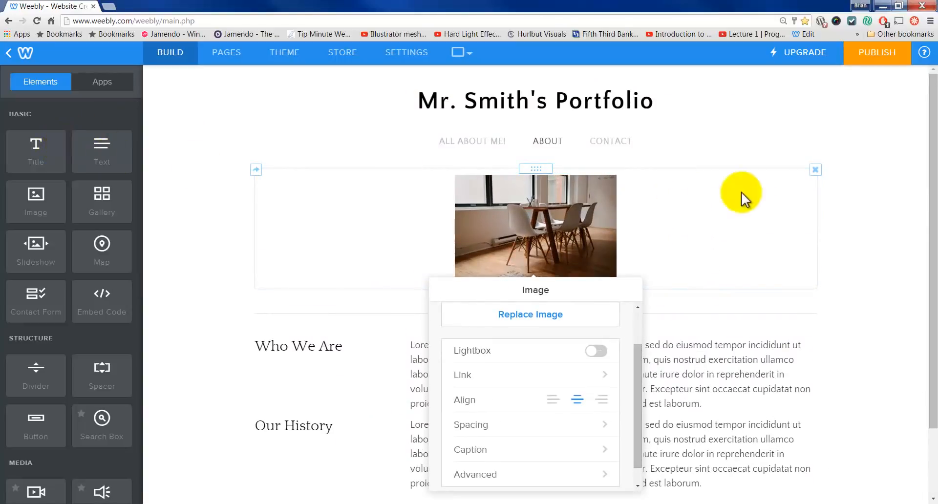
Step: Add a 'Things I like' title beside the photo with an empty text block below it
{"action": "left_click_drag", "start_coordinate": [26, 144], "coordinate": [814, 218]}
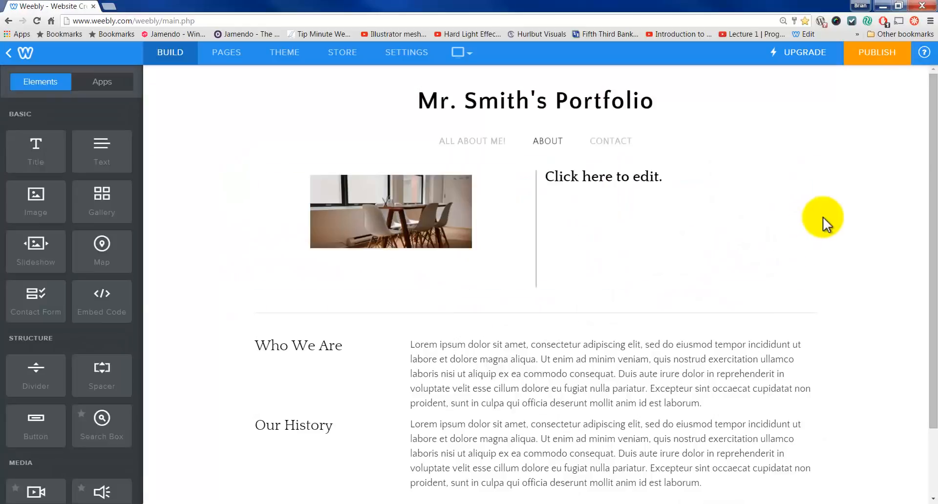
{"action": "left_click_drag", "start_coordinate": [537, 197], "coordinate": [520, 210]}
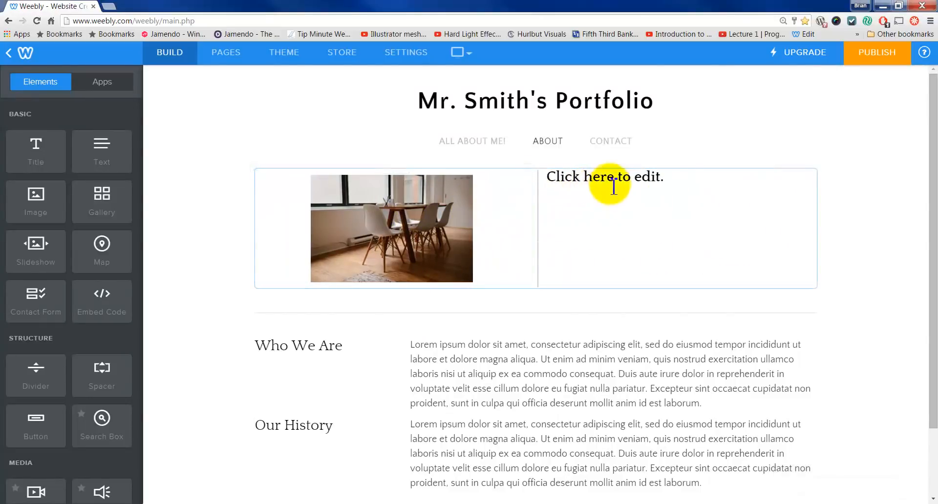
{"action": "left_click", "coordinate": [684, 180]}
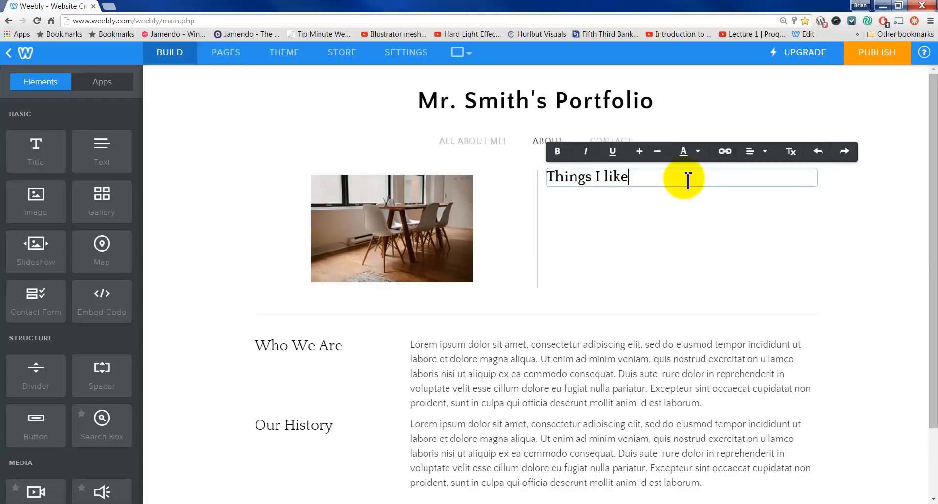
{"action": "left_click", "coordinate": [653, 236]}
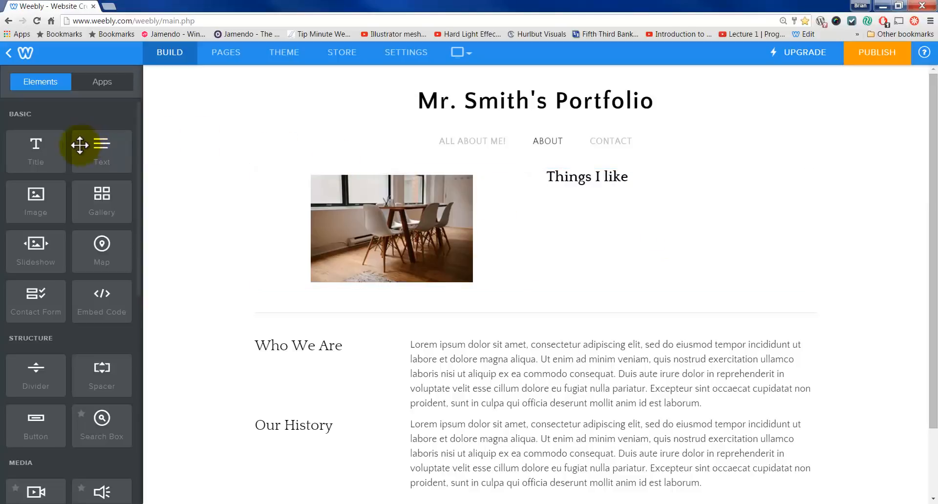
{"action": "left_click_drag", "start_coordinate": [93, 151], "coordinate": [661, 194]}
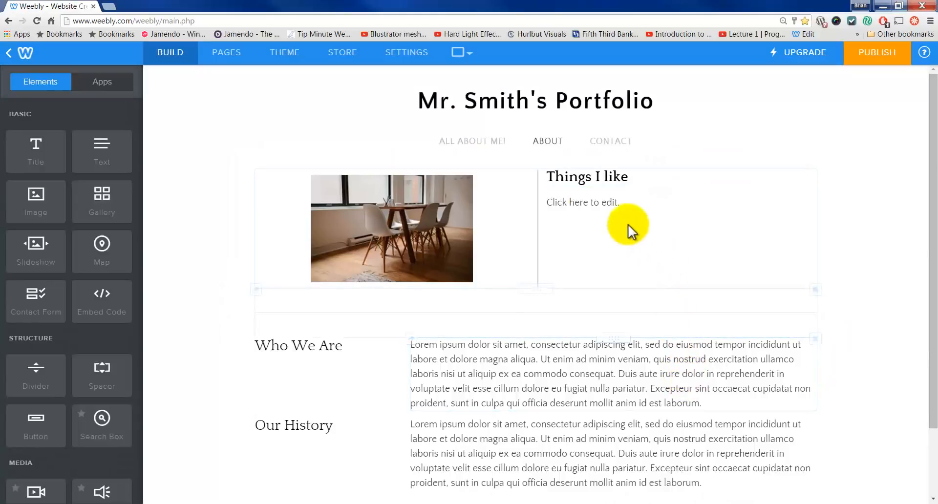
Step: Type Dogs, People and Cake on separate lines in the new text block
{"action": "left_click", "coordinate": [625, 209]}
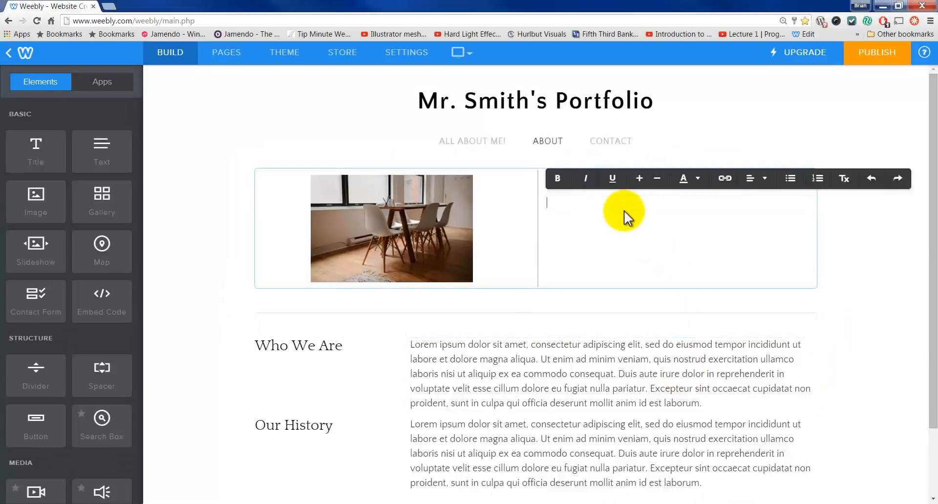
{"action": "type", "text": "Dogs"}
{"action": "key", "text": "BackSpace"}
{"action": "type", "text": "s"}
{"action": "key", "text": "Return"}
Step: Make the Dogs, People, Cake lines larger, red, and a bulleted list
{"action": "left_click_drag", "start_coordinate": [557, 233], "coordinate": [534, 204]}
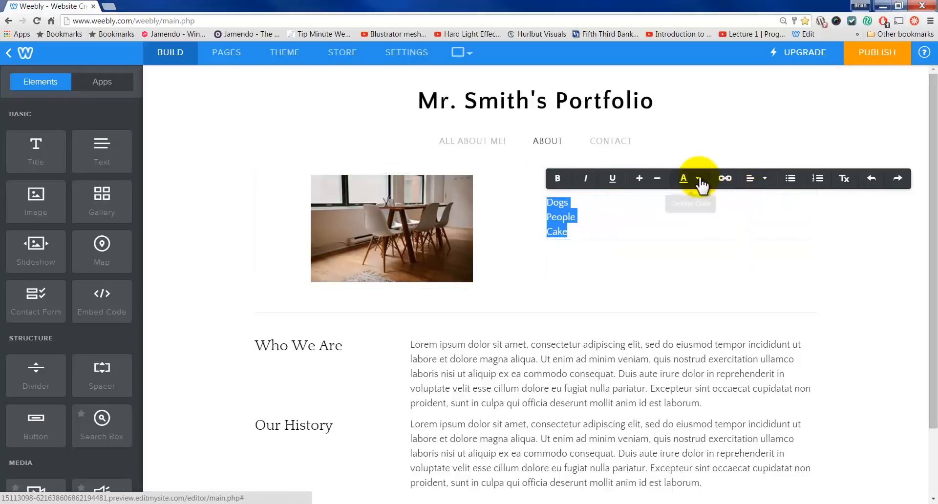
{"action": "left_click", "coordinate": [638, 179]}
{"action": "left_click", "coordinate": [639, 179]}
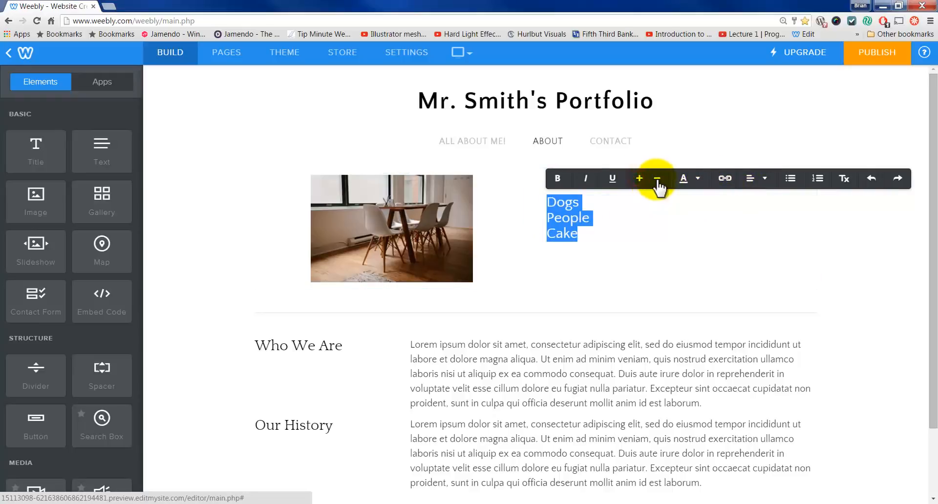
{"action": "left_click", "coordinate": [657, 180]}
{"action": "left_click", "coordinate": [700, 179]}
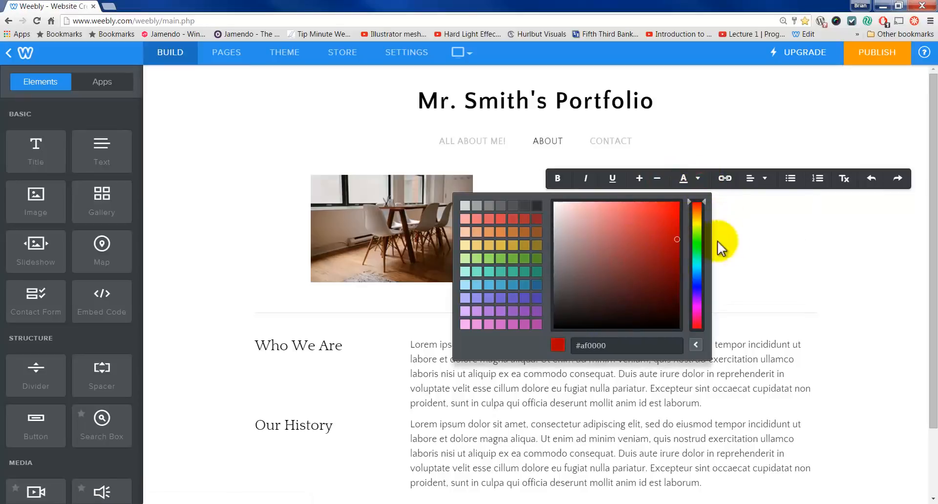
{"action": "left_click", "coordinate": [792, 236]}
{"action": "left_click", "coordinate": [856, 271]}
{"action": "left_click_drag", "start_coordinate": [594, 238], "coordinate": [538, 201]}
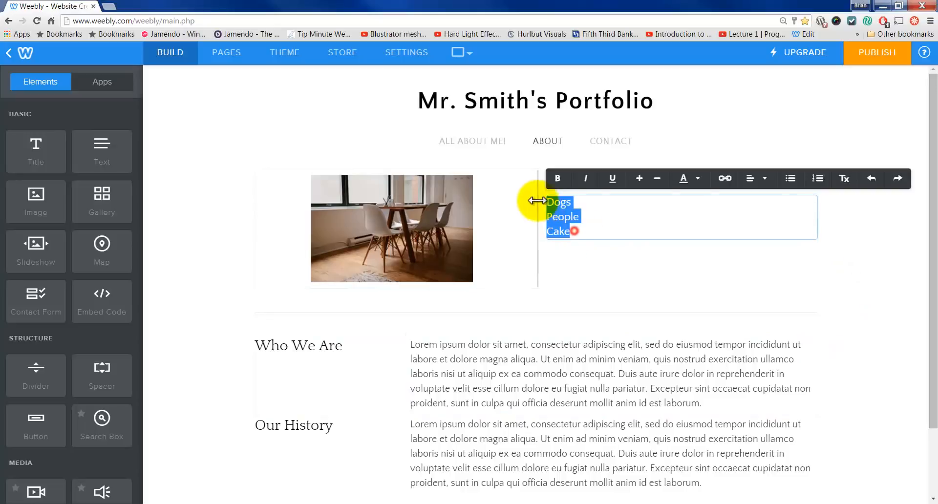
{"action": "left_click", "coordinate": [792, 182]}
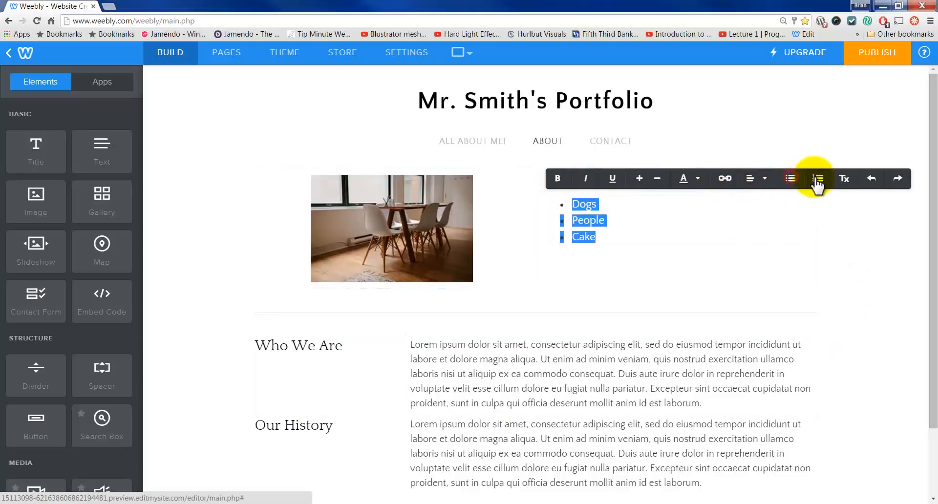
{"action": "left_click", "coordinate": [856, 233]}
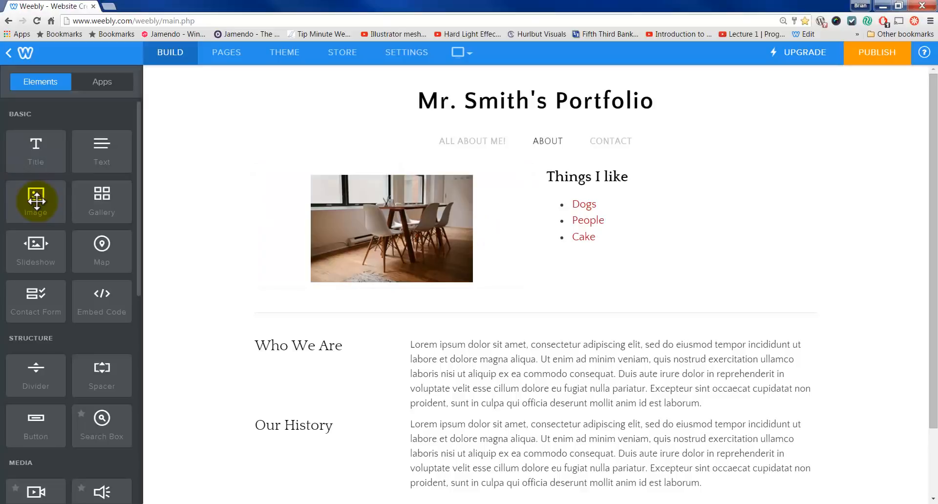
Step: Add an image block beside the photo and upload homecoming.jpg from the desktop
{"action": "left_click_drag", "start_coordinate": [37, 201], "coordinate": [274, 216]}
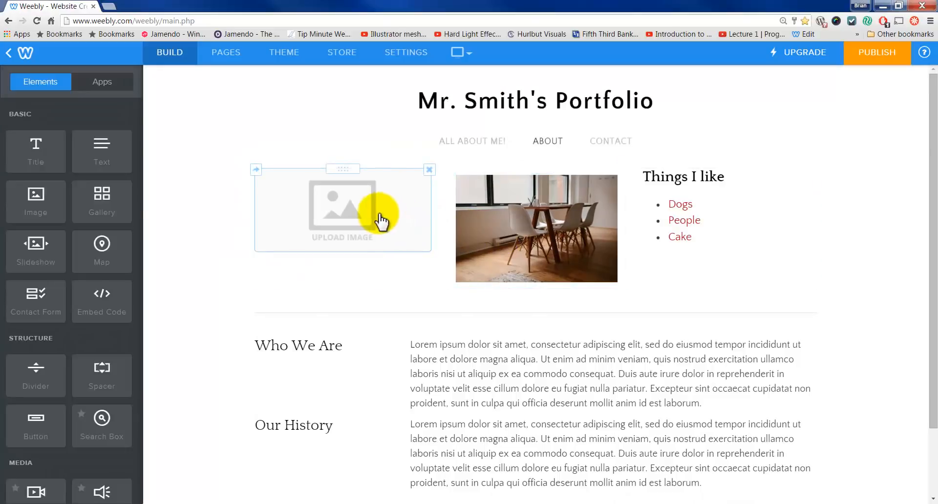
{"action": "left_click", "coordinate": [379, 222]}
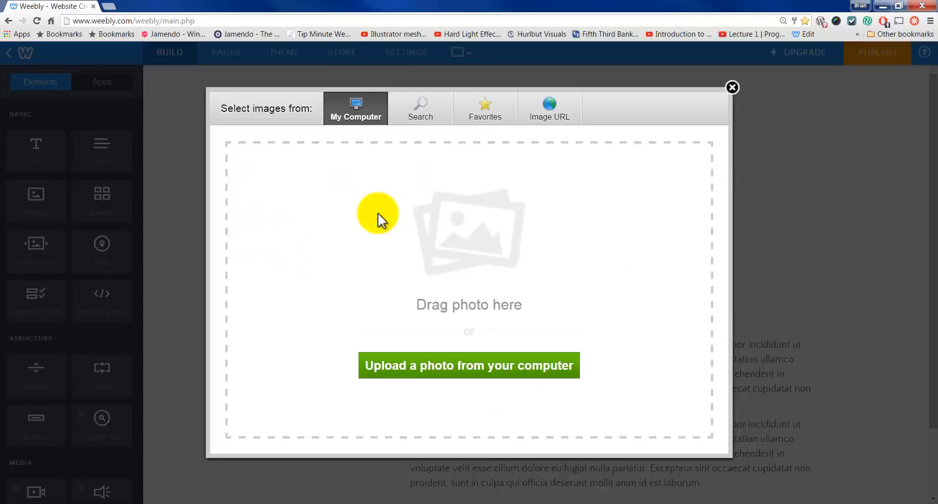
{"action": "left_click", "coordinate": [438, 365]}
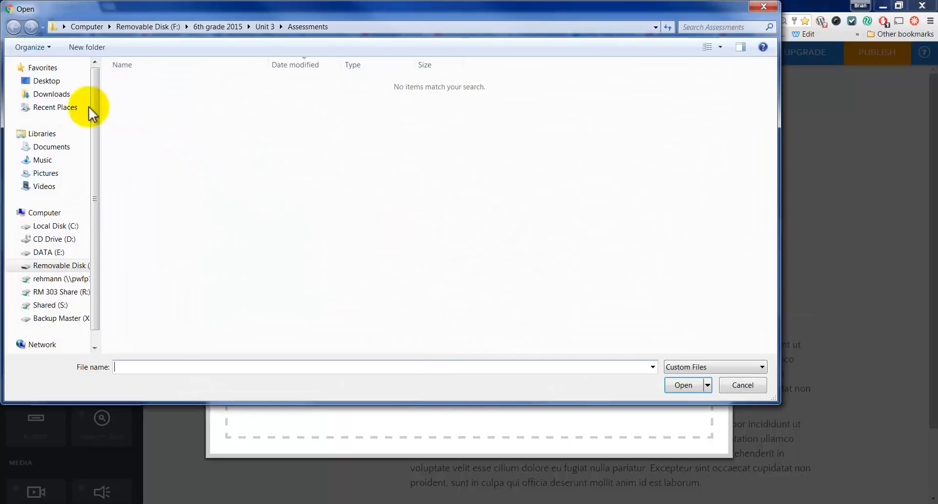
{"action": "left_click", "coordinate": [47, 80]}
{"action": "left_click", "coordinate": [465, 156]}
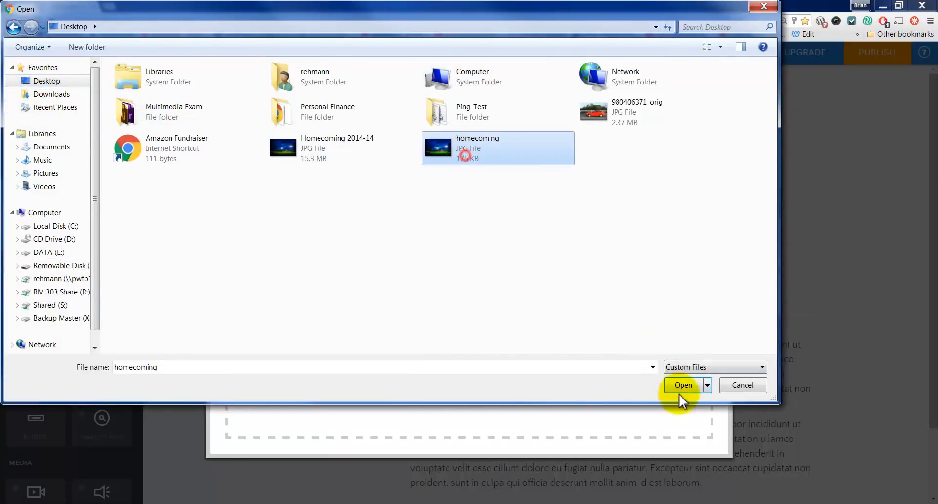
{"action": "left_click", "coordinate": [680, 392]}
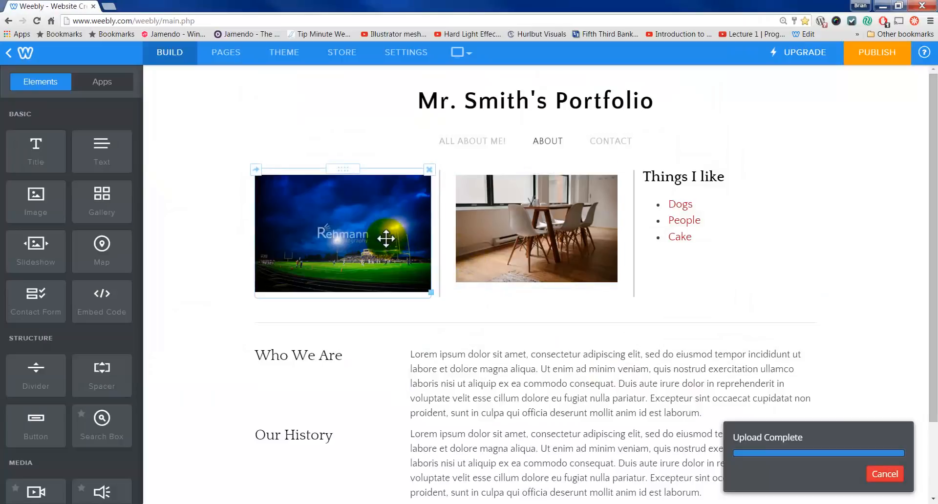
Step: Delete the homecoming image block and drop in a new empty Image element
{"action": "left_click", "coordinate": [429, 170]}
{"action": "left_click", "coordinate": [400, 136]}
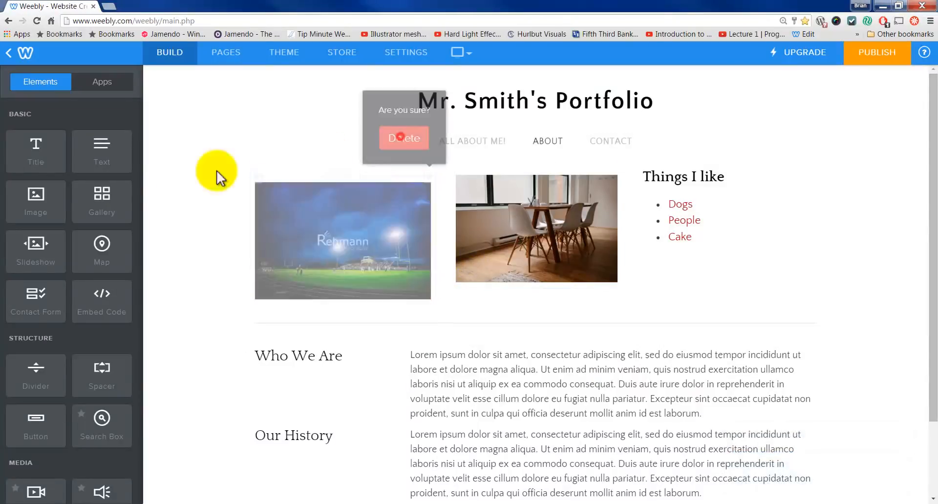
{"action": "left_click_drag", "start_coordinate": [35, 199], "coordinate": [299, 226]}
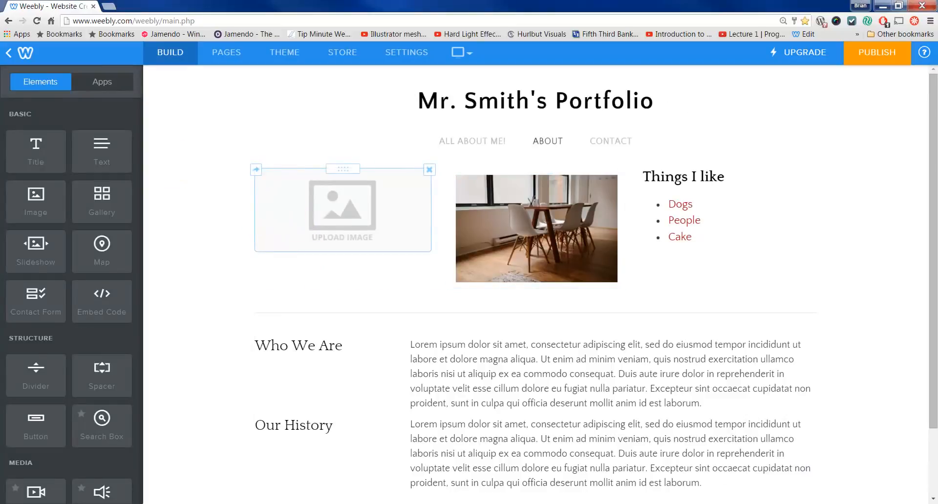
Step: Open the dark Audi car photo at full size and copy its web address
{"action": "left_click_drag", "start_coordinate": [277, 4], "coordinate": [188, 7]}
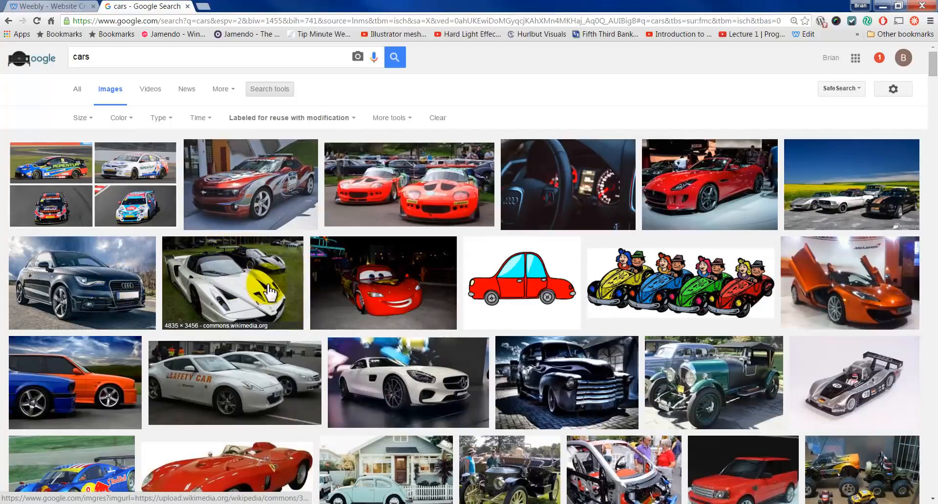
{"action": "left_click", "coordinate": [63, 286]}
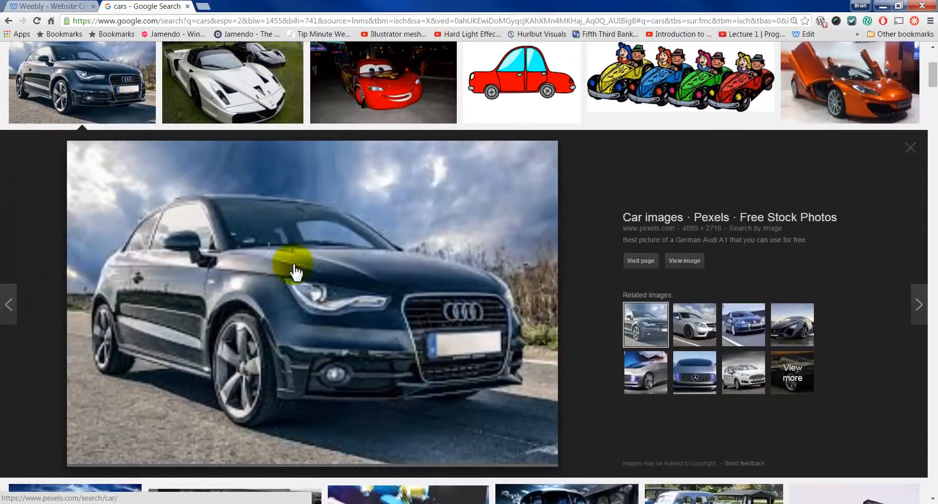
{"action": "left_click", "coordinate": [696, 262]}
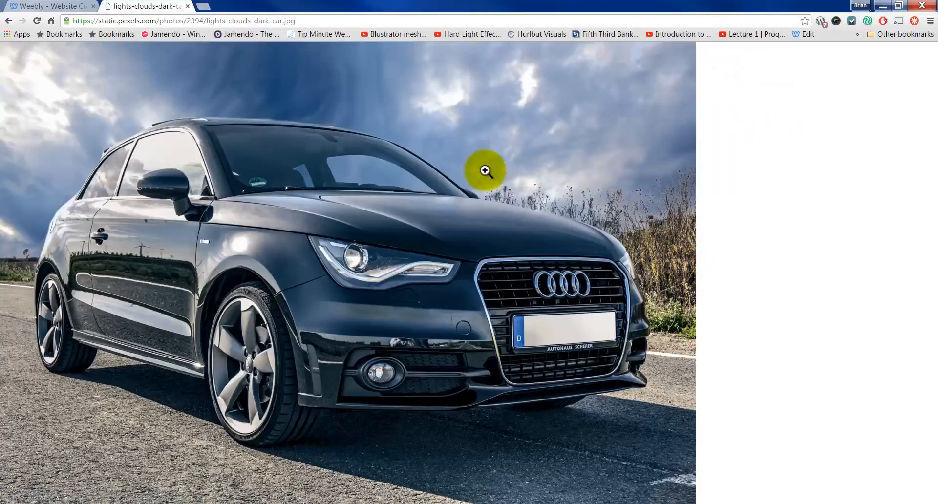
{"action": "left_click", "coordinate": [311, 20]}
{"action": "key", "text": "ctrl+c"}
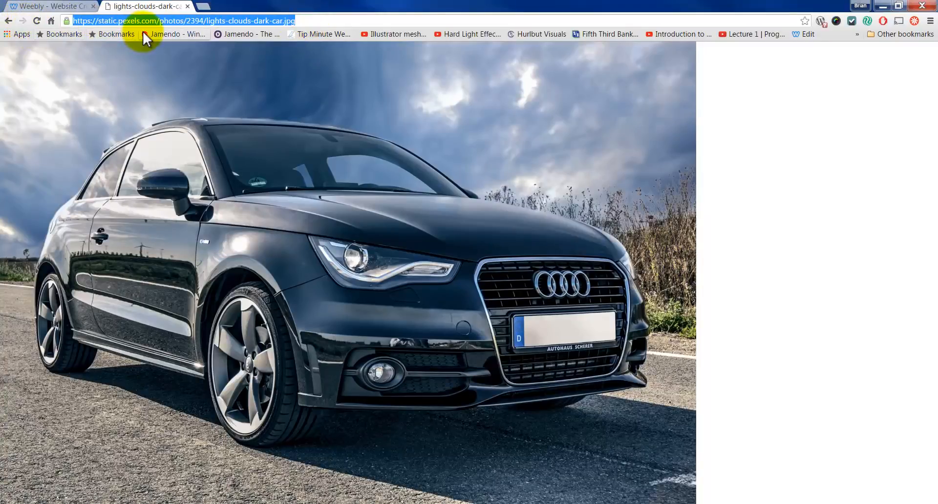
{"action": "left_click", "coordinate": [69, 6]}
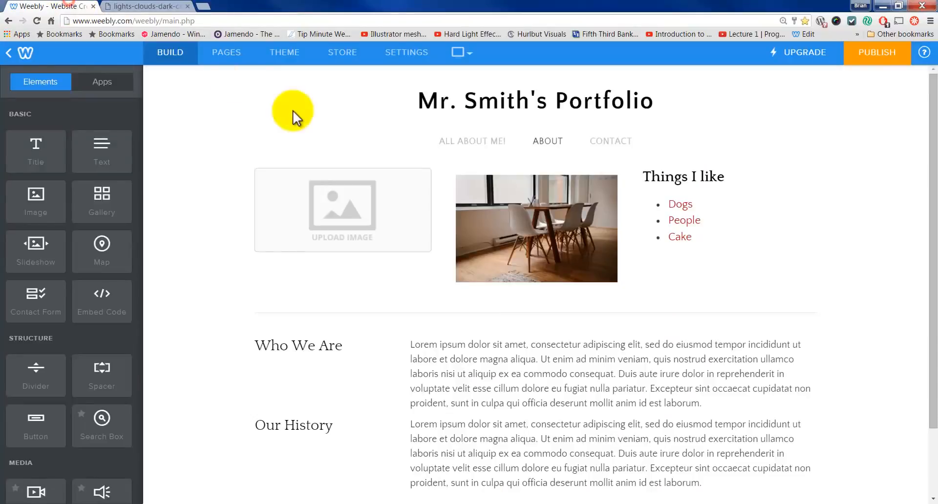
Step: Insert the car photo into the empty image slot from its pasted Image URL
{"action": "left_click", "coordinate": [346, 202]}
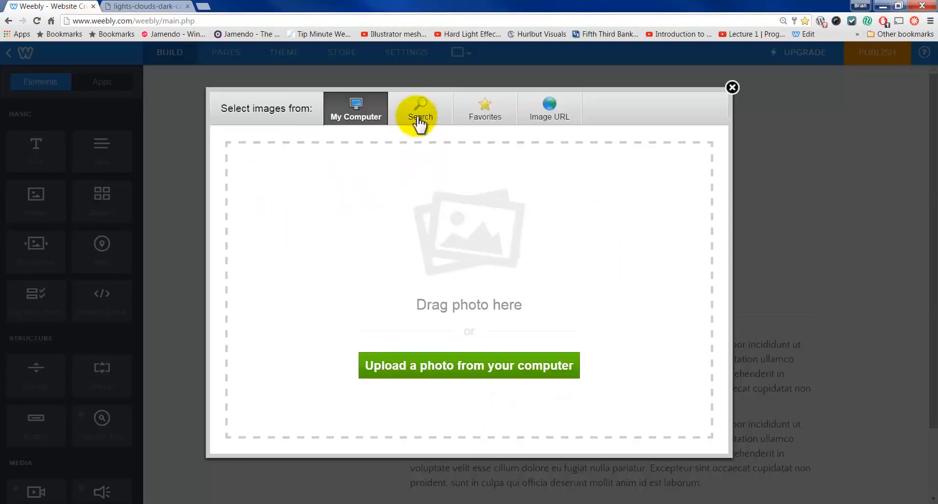
{"action": "left_click", "coordinate": [548, 114]}
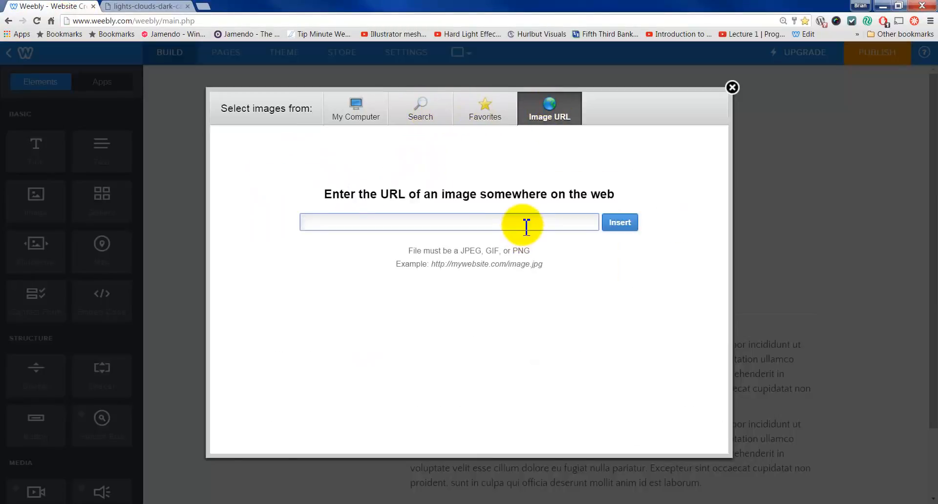
{"action": "key", "text": "ctrl+v"}
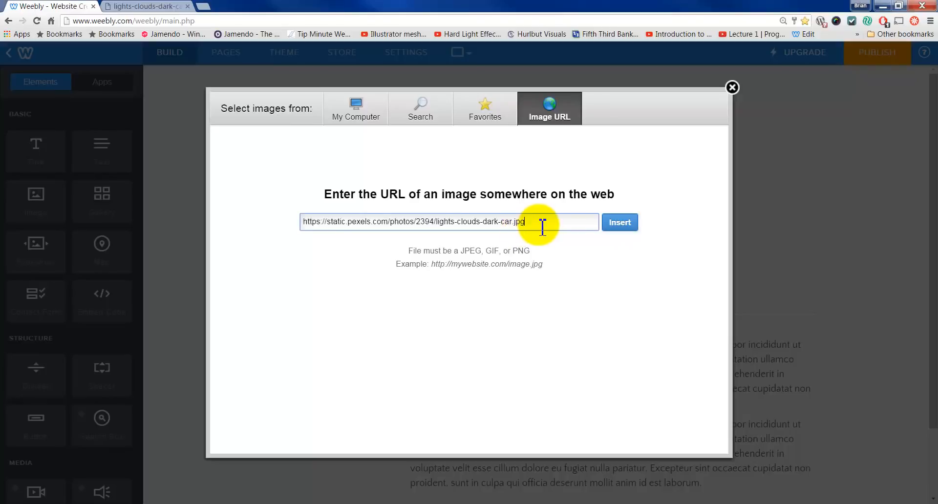
{"action": "left_click", "coordinate": [619, 223]}
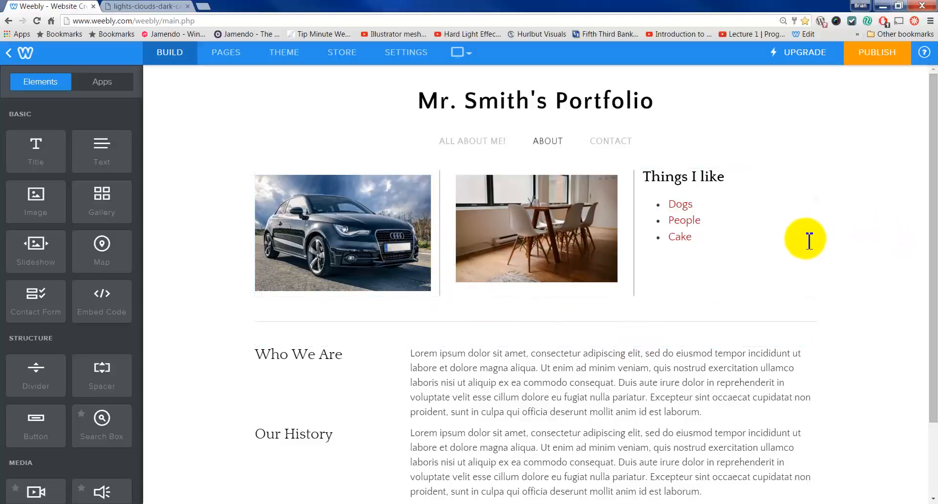
Step: Set the car image's top, bottom, left and right spacing margins to 0
{"action": "left_click", "coordinate": [327, 228]}
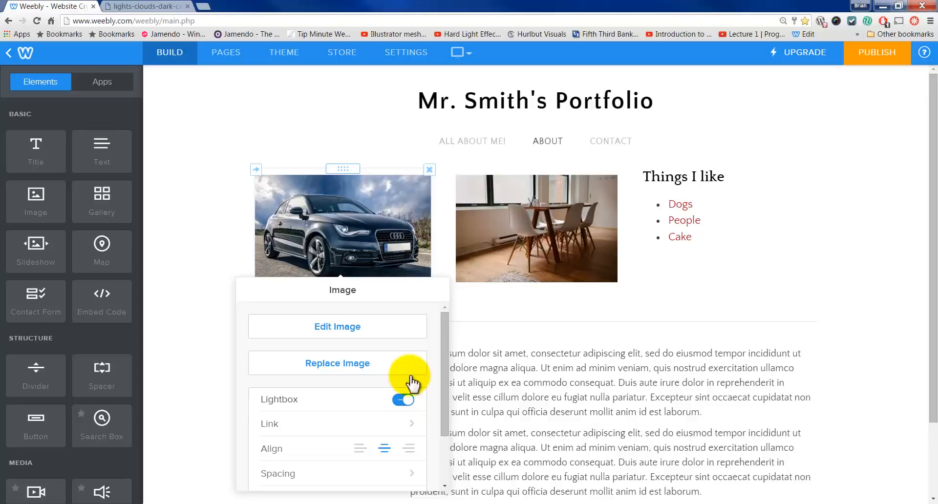
{"action": "left_click", "coordinate": [358, 476]}
{"action": "left_click", "coordinate": [356, 340]}
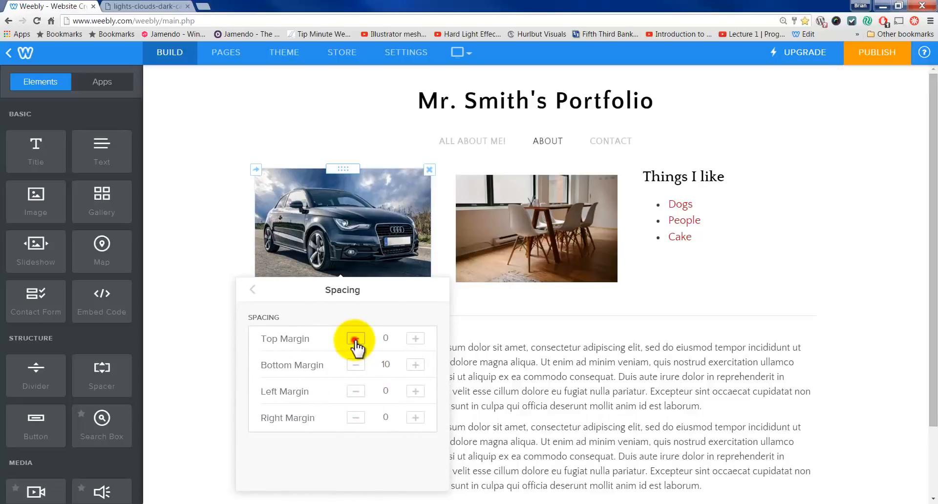
{"action": "left_click", "coordinate": [356, 365]}
{"action": "left_click", "coordinate": [356, 391]}
{"action": "left_click", "coordinate": [357, 418]}
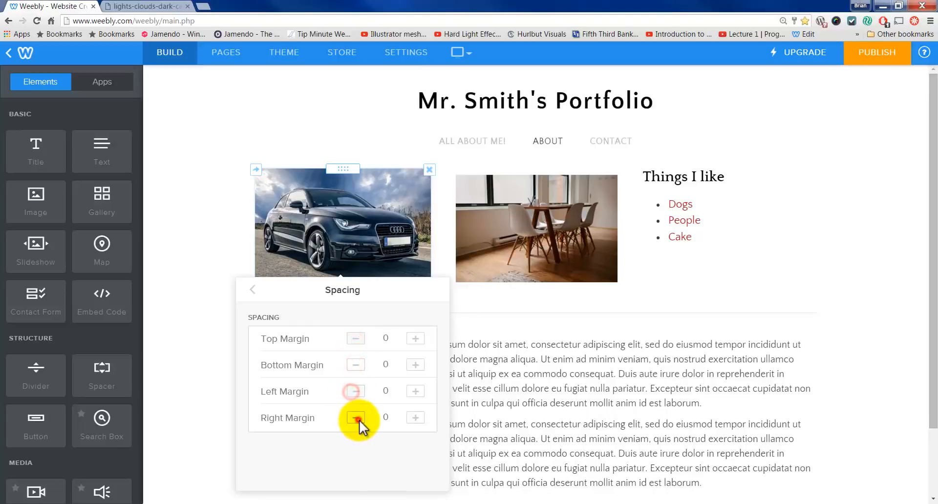
{"action": "left_click", "coordinate": [252, 290]}
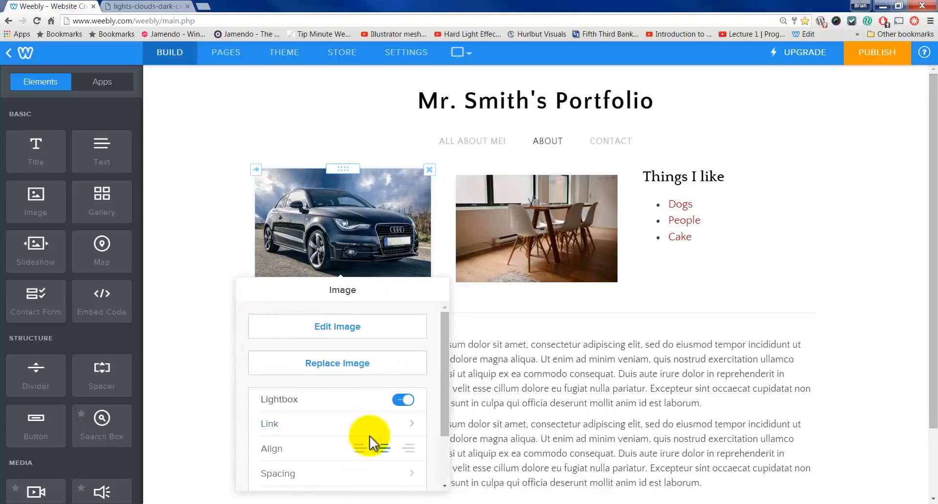
Step: Give the car image a Medium border under Advanced settings
{"action": "scroll", "coordinate": [374, 450], "scroll_direction": "down", "scroll_amount": 2}
{"action": "scroll", "coordinate": [380, 461], "scroll_direction": "down", "scroll_amount": 1}
{"action": "left_click", "coordinate": [376, 454]}
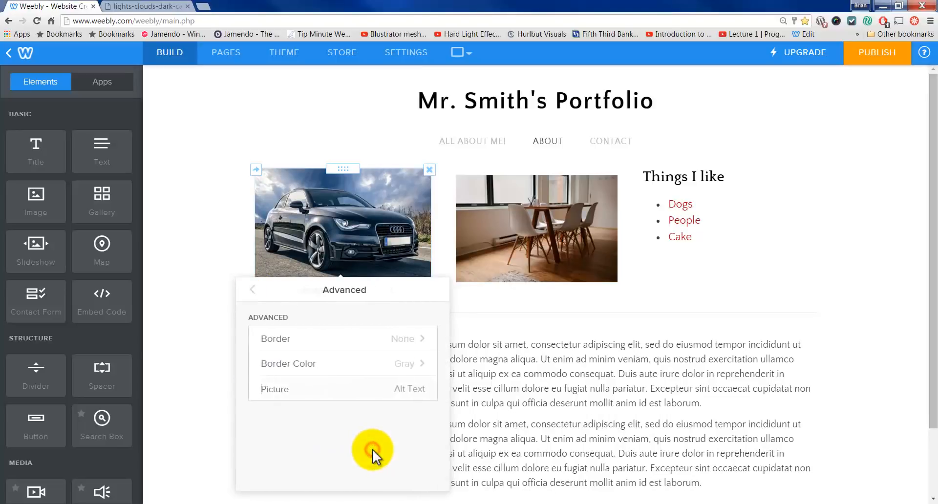
{"action": "left_click", "coordinate": [371, 339]}
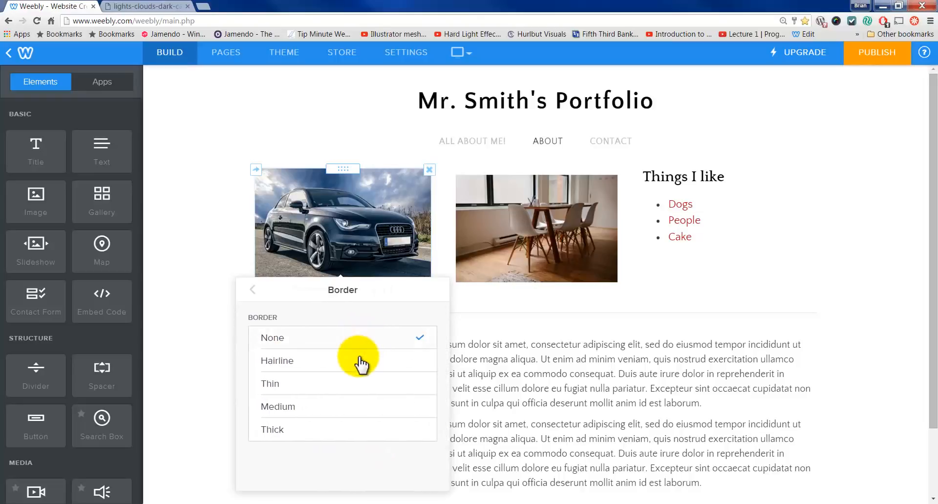
{"action": "left_click", "coordinate": [338, 404]}
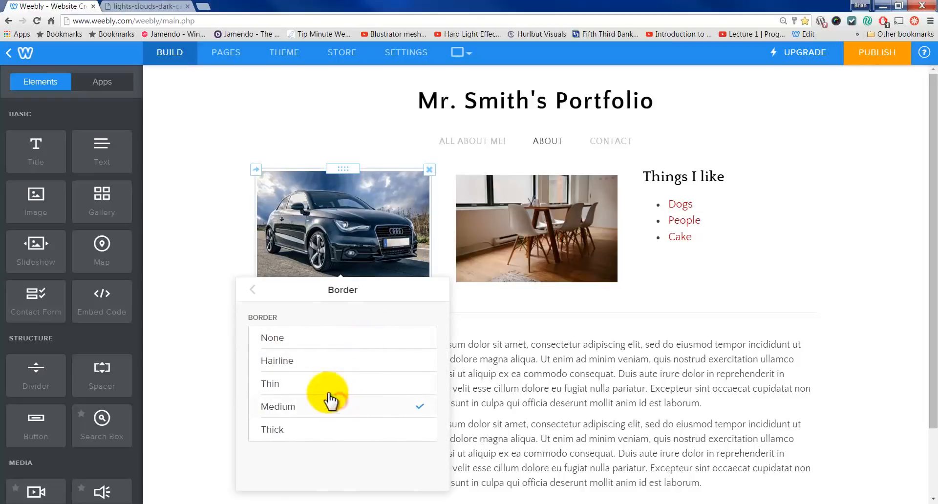
{"action": "left_click", "coordinate": [253, 290]}
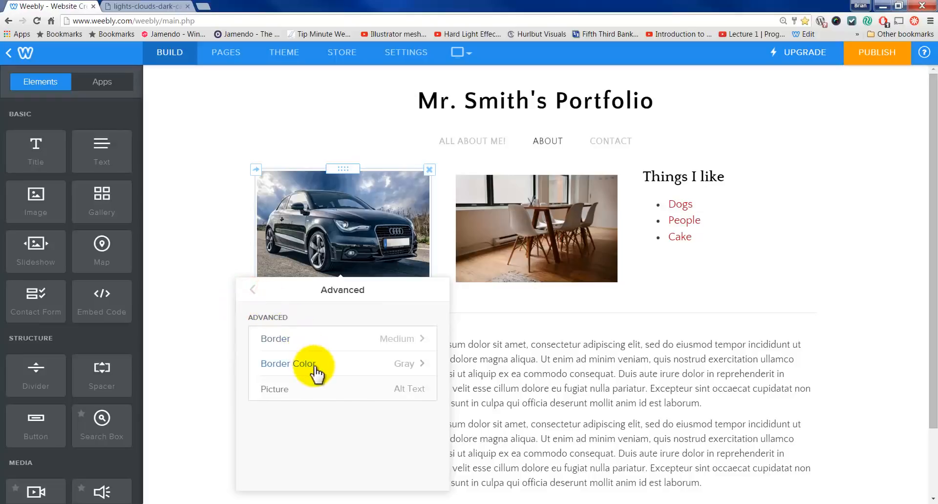
{"action": "left_click", "coordinate": [253, 291]}
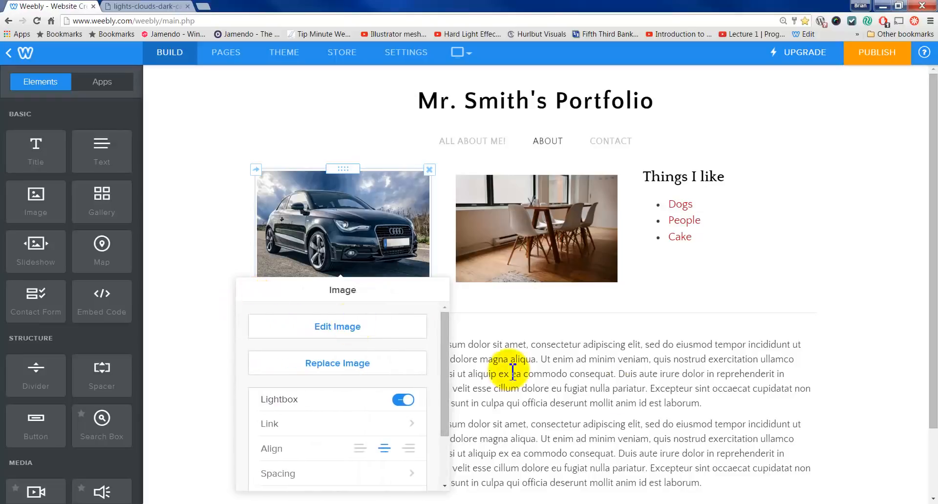
{"action": "left_click", "coordinate": [625, 391]}
{"action": "left_click", "coordinate": [873, 213]}
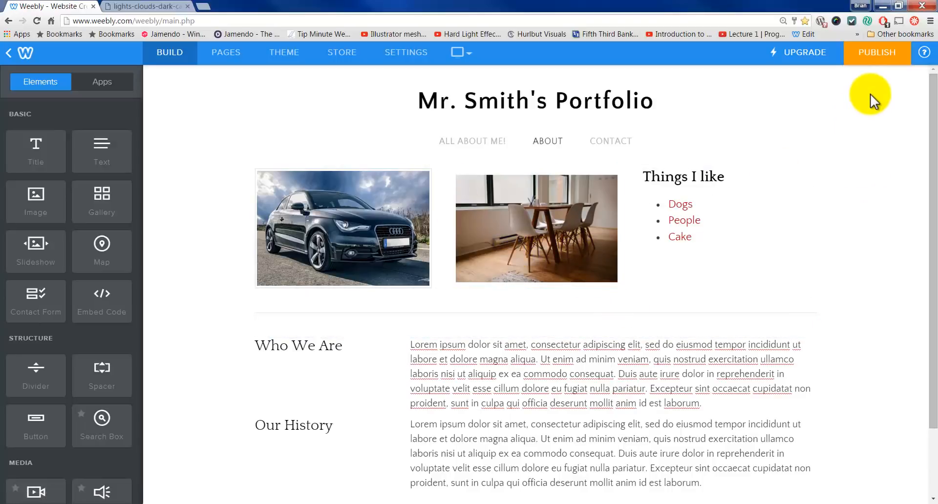
Step: Publish the site on the free weebly.com subdomain and open the live site
{"action": "left_click", "coordinate": [872, 60]}
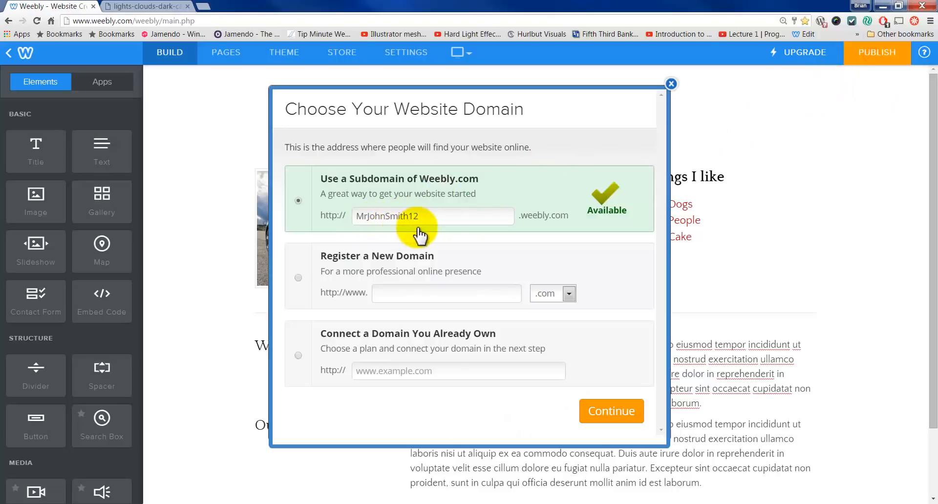
{"action": "left_click", "coordinate": [597, 410]}
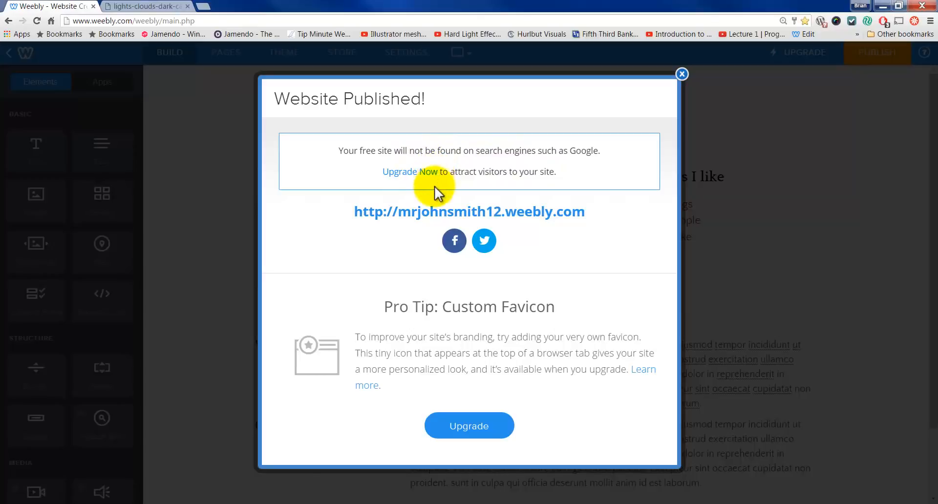
{"action": "left_click", "coordinate": [425, 212]}
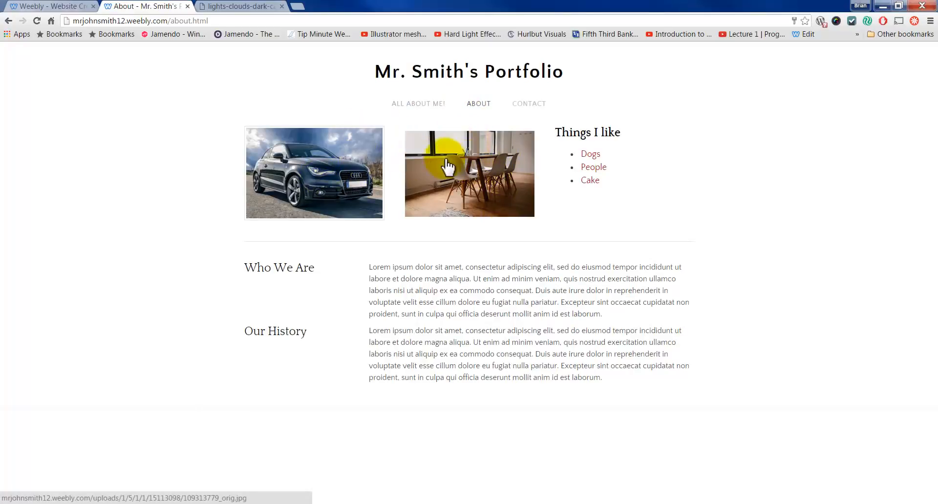
Step: Check the car photo's lightbox and the dining photo's link to Chairs.com
{"action": "left_click", "coordinate": [350, 159]}
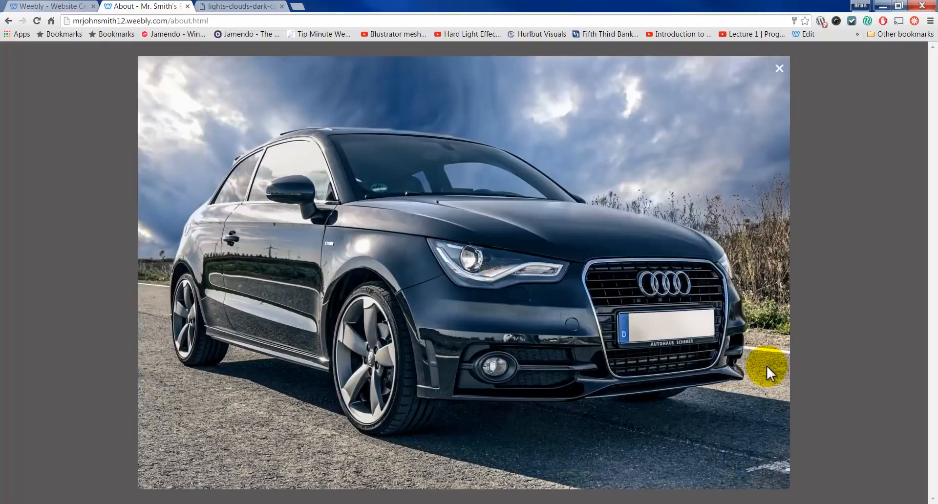
{"action": "left_click", "coordinate": [779, 68]}
{"action": "left_click", "coordinate": [482, 171]}
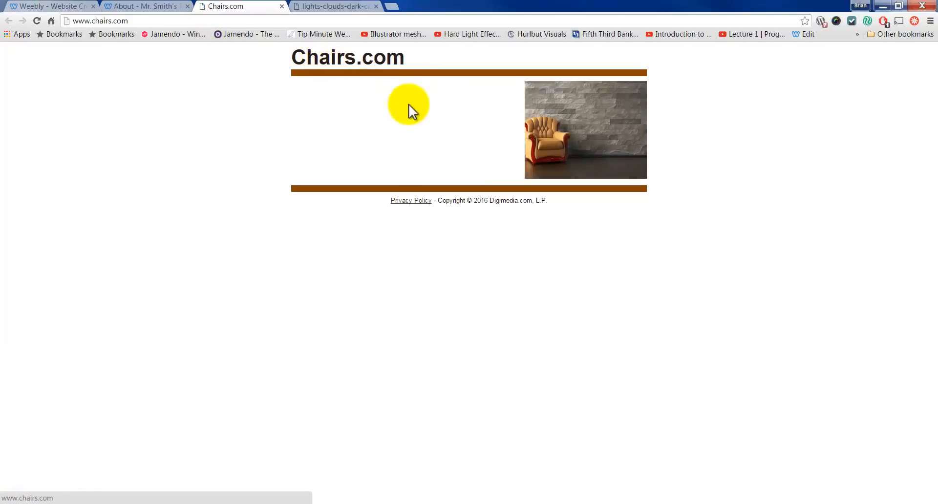
{"action": "left_click", "coordinate": [282, 7]}
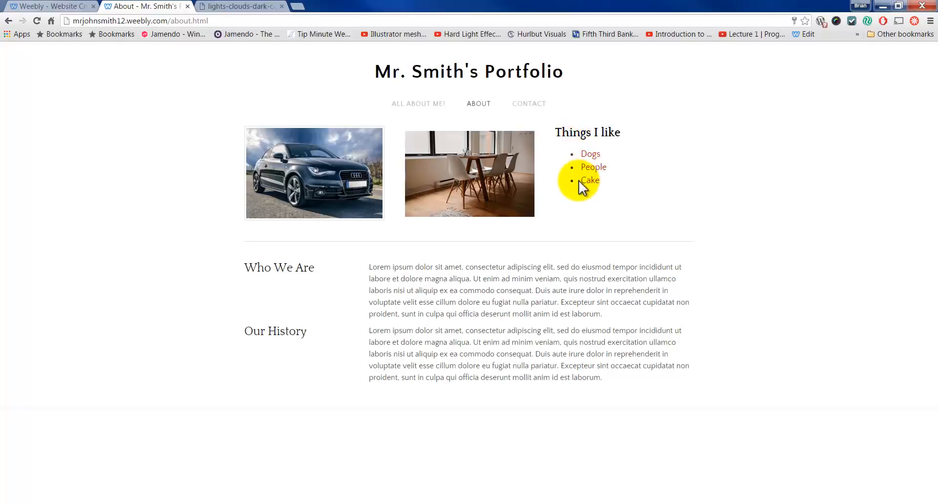
Step: Close the car photo tab and go back to the Weebly editor
{"action": "left_click", "coordinate": [210, 6]}
{"action": "left_click", "coordinate": [282, 6]}
{"action": "left_click", "coordinate": [54, 7]}
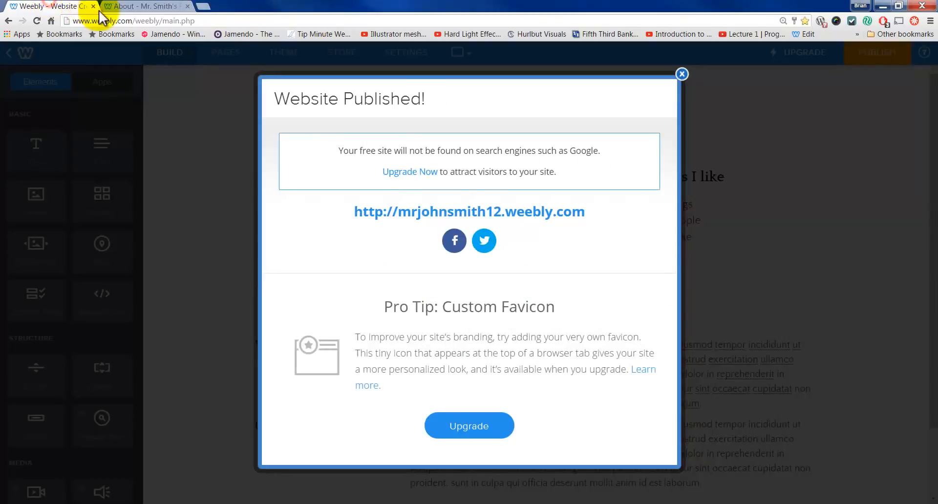
Step: Dismiss the published dialog and delete the Our History paragraph and heading blocks
{"action": "left_click", "coordinate": [683, 74]}
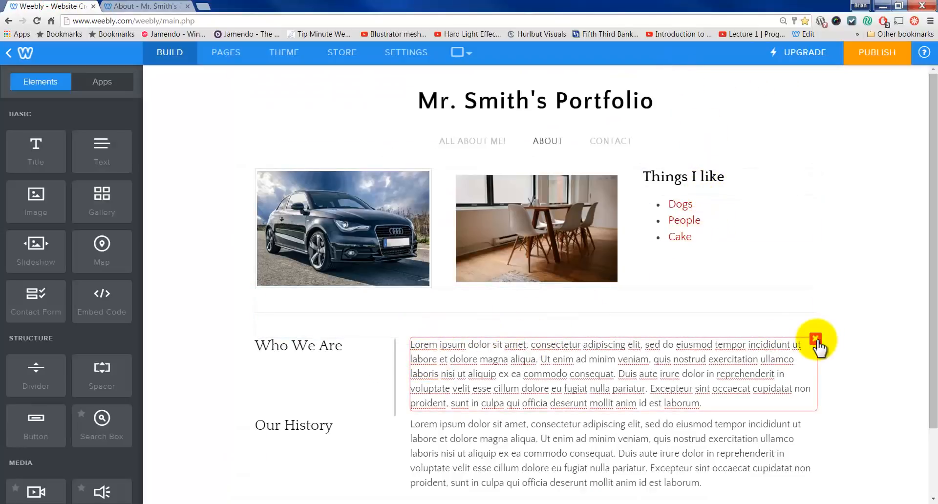
{"action": "scroll", "coordinate": [771, 335], "scroll_direction": "down", "scroll_amount": 3}
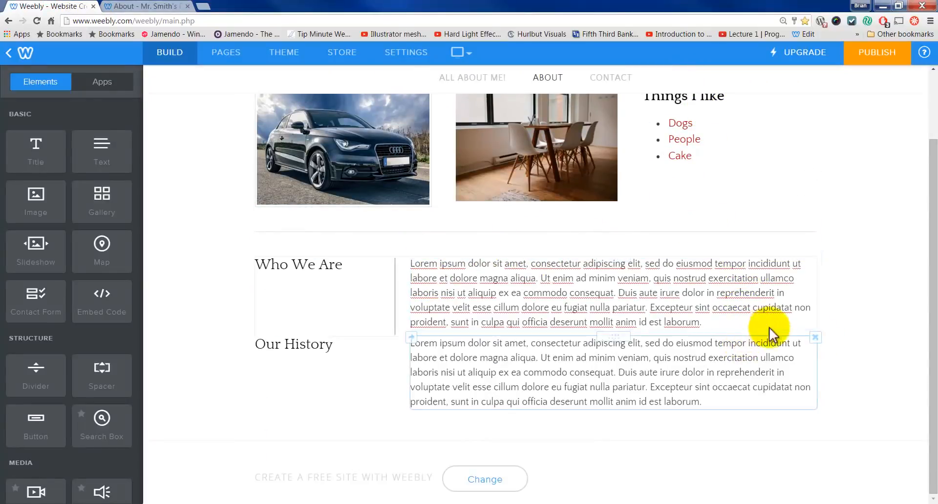
{"action": "left_click", "coordinate": [815, 338]}
{"action": "left_click", "coordinate": [789, 302]}
{"action": "scroll", "coordinate": [373, 347], "scroll_direction": "up", "scroll_amount": 3}
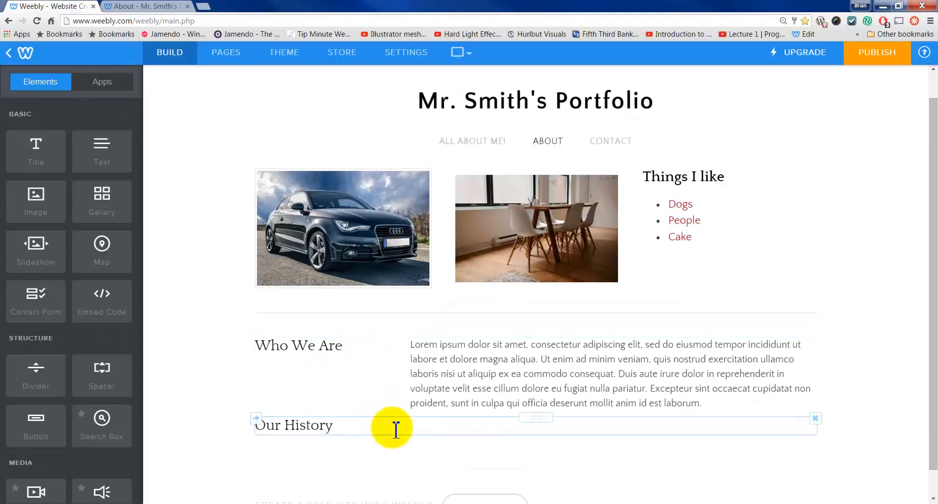
{"action": "left_click", "coordinate": [815, 419]}
{"action": "left_click", "coordinate": [796, 385]}
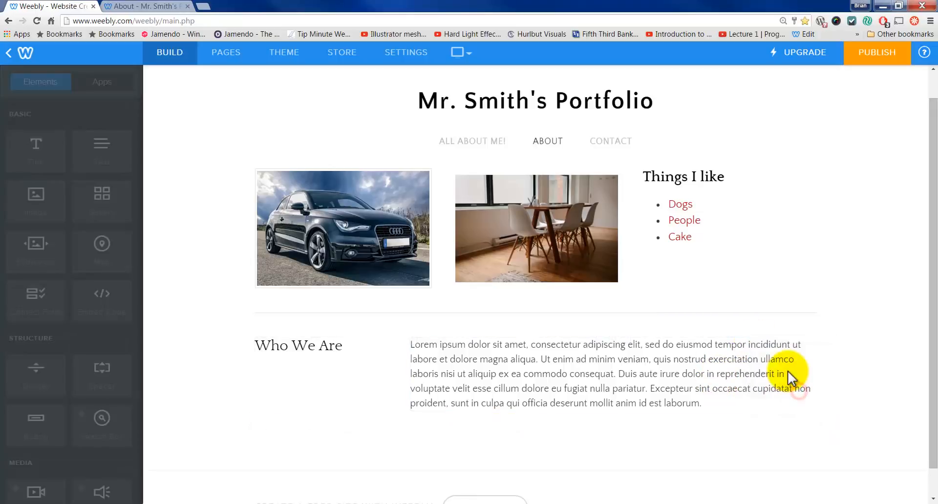
Step: Replace the Who We Are Lorem ipsum paragraph with 'Click here for a video'
{"action": "left_click", "coordinate": [486, 372]}
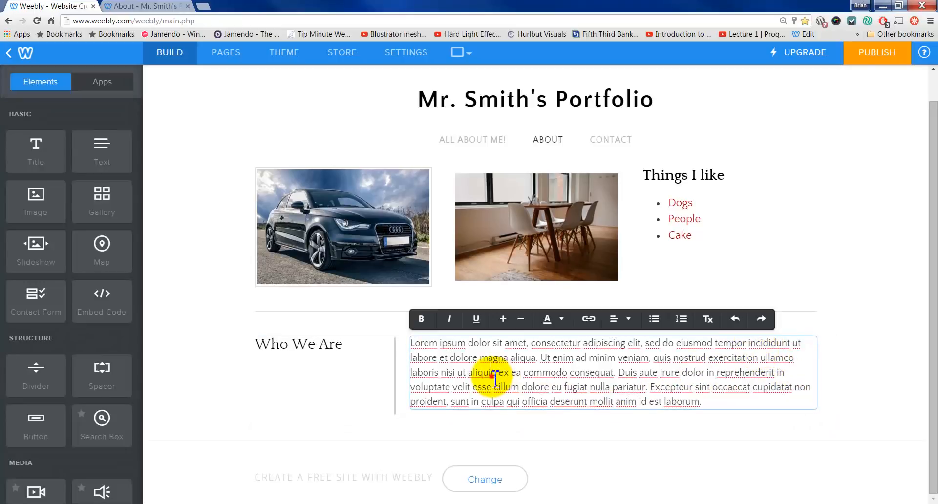
{"action": "left_click", "coordinate": [724, 406]}
{"action": "left_click_drag", "start_coordinate": [555, 396], "coordinate": [388, 347]}
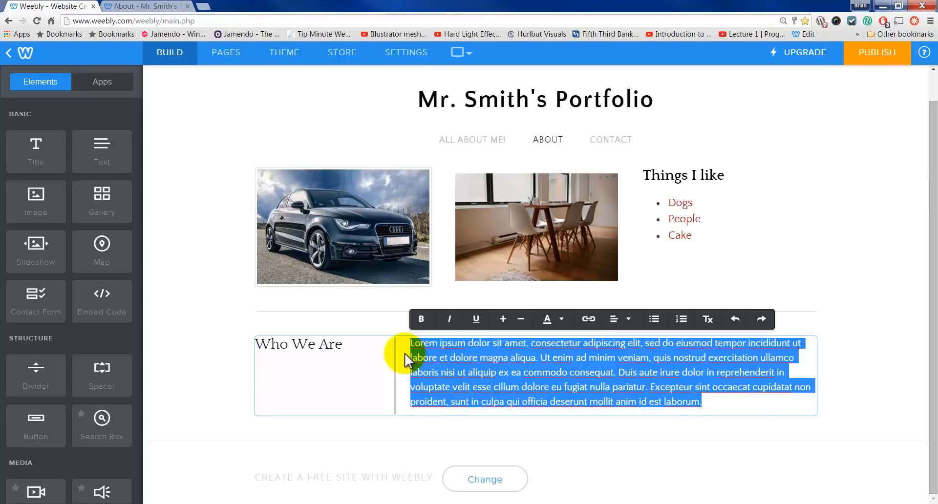
{"action": "key", "text": "BackSpace"}
{"action": "type", "text": "Click Here"}
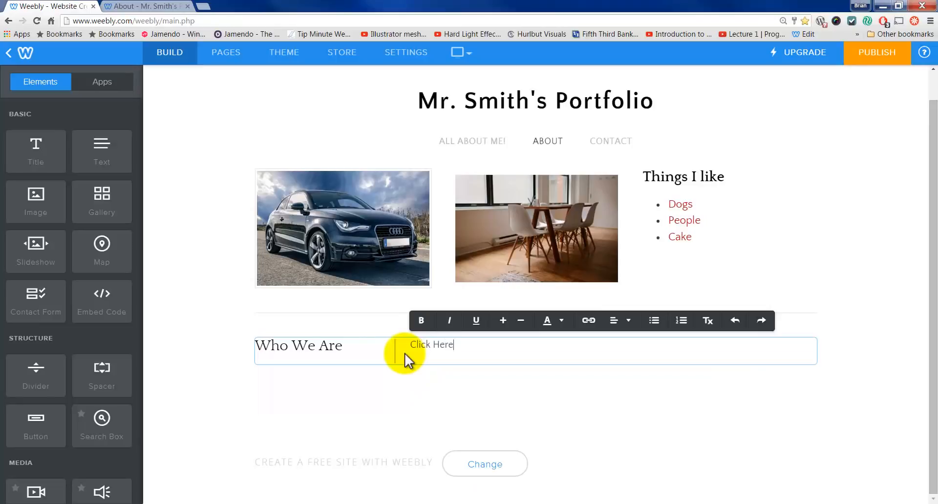
{"action": "key", "text": "BackSpace"}
{"action": "key", "text": "BackSpace"}
{"action": "key", "text": "BackSpace"}
{"action": "key", "text": "BackSpace"}
{"action": "type", "text": "hefore"}
{"action": "key", "text": "BackSpace"}
{"action": "key", "text": "BackSpace"}
{"action": "key", "text": "BackSpace"}
{"action": "key", "text": "BackSpace"}
{"action": "type", "text": "re for a video"}
{"action": "left_click", "coordinate": [477, 353]}
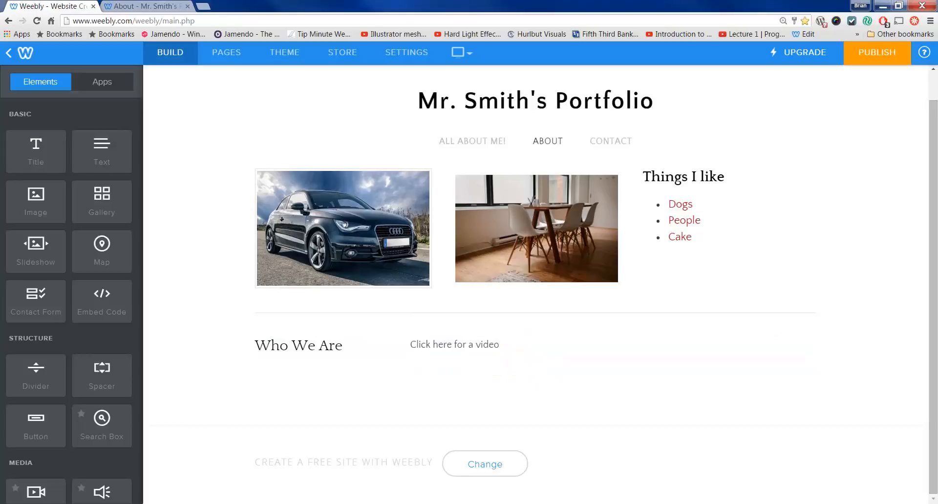
{"action": "left_click_drag", "start_coordinate": [937, 155], "coordinate": [223, 6]}
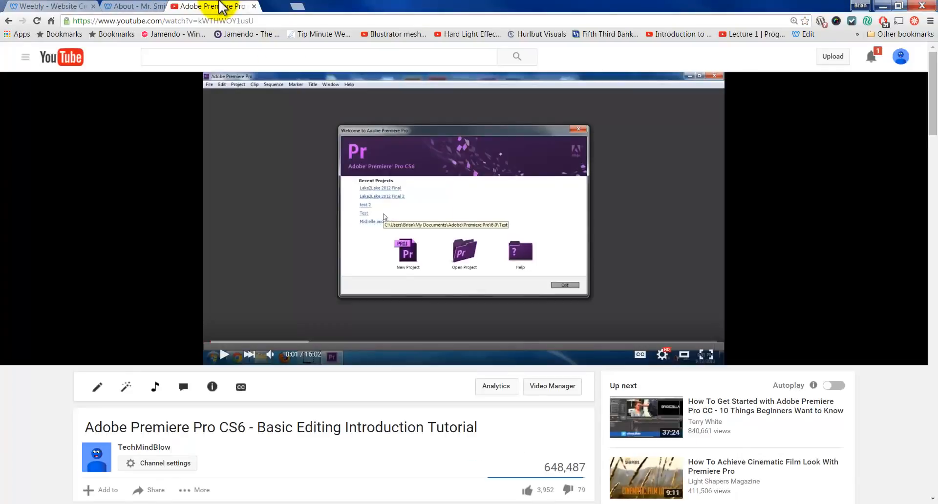
Step: Copy the Premiere tutorial's YouTube address, close that tab, and return to Weebly
{"action": "left_click", "coordinate": [264, 21]}
{"action": "key", "text": "ctrl+c"}
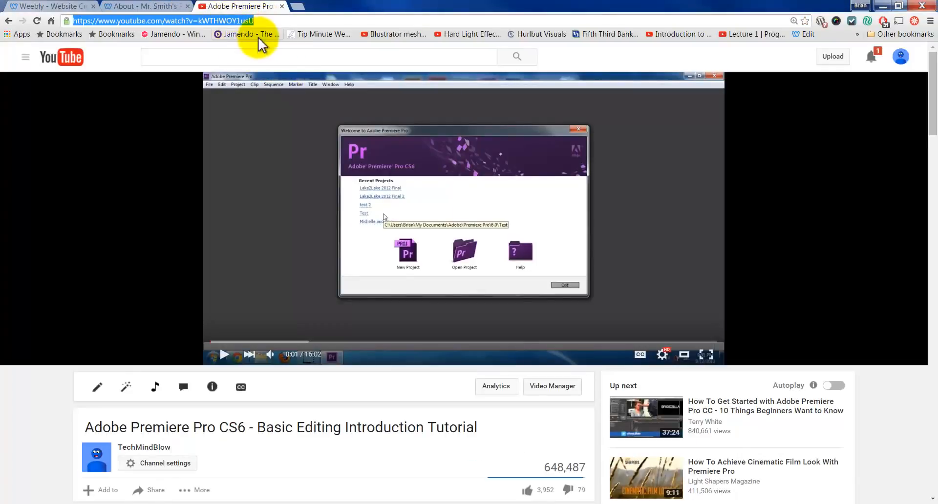
{"action": "left_click", "coordinate": [282, 6]}
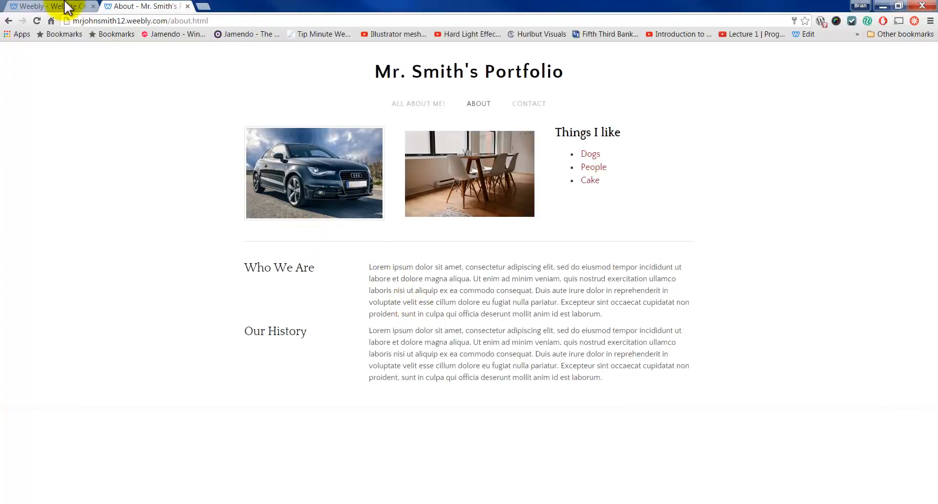
{"action": "left_click", "coordinate": [59, 6]}
{"action": "left_click_drag", "start_coordinate": [506, 345], "coordinate": [398, 345]}
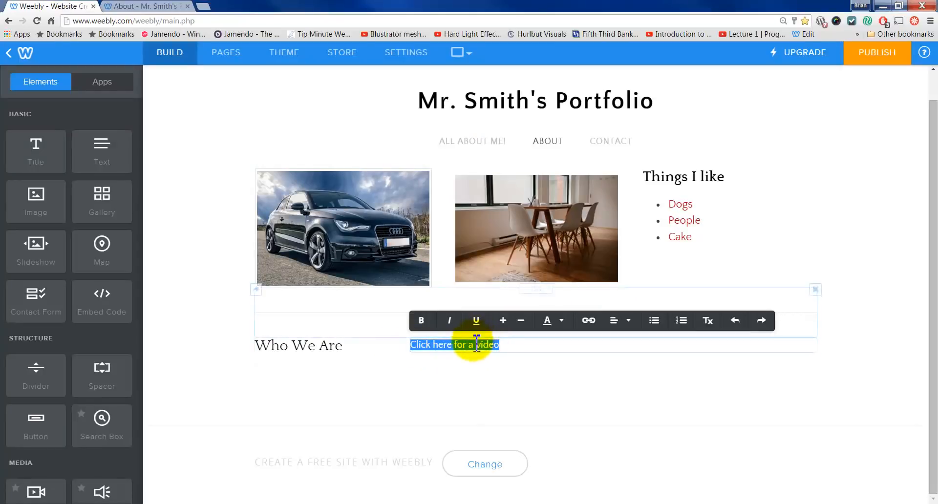
Step: Link the word 'here' to the copied YouTube address, opening in a new window
{"action": "left_click", "coordinate": [454, 350]}
{"action": "double_click", "coordinate": [438, 350]}
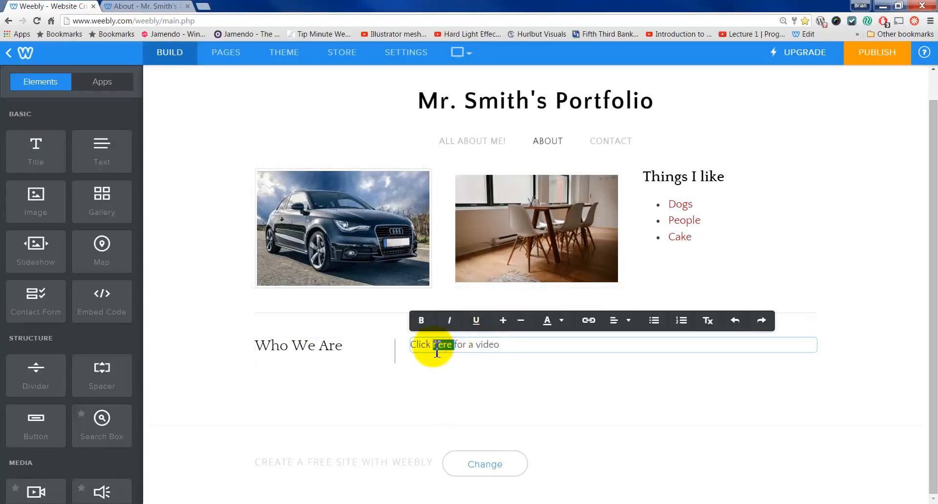
{"action": "left_click", "coordinate": [586, 323]}
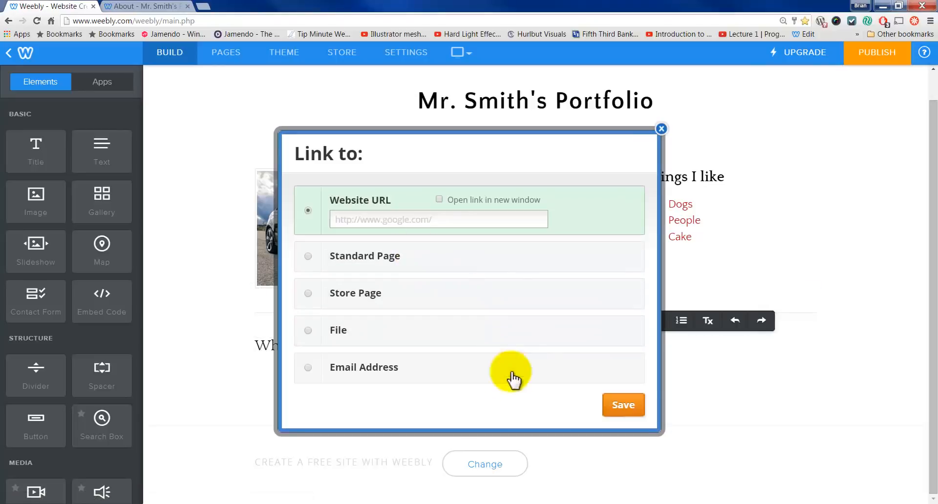
{"action": "left_click", "coordinate": [382, 219]}
{"action": "key", "text": "ctrl+v"}
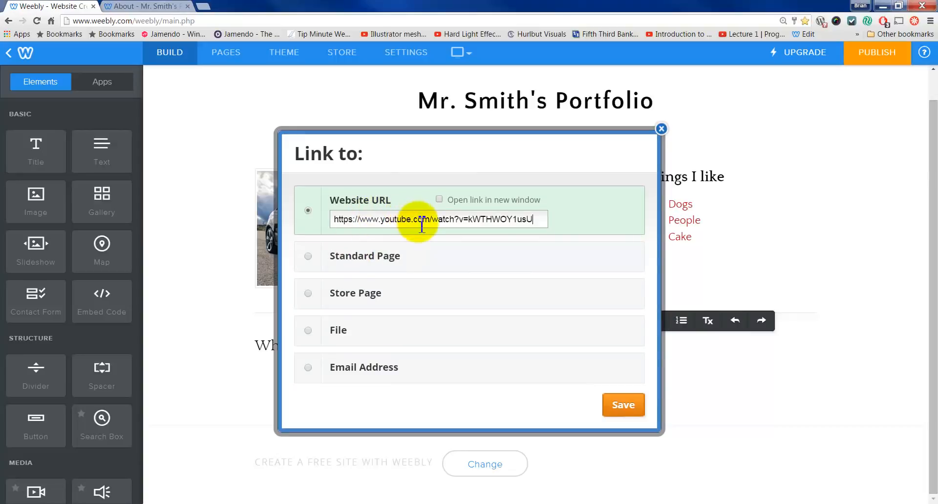
{"action": "left_click", "coordinate": [441, 202]}
{"action": "left_click", "coordinate": [630, 411]}
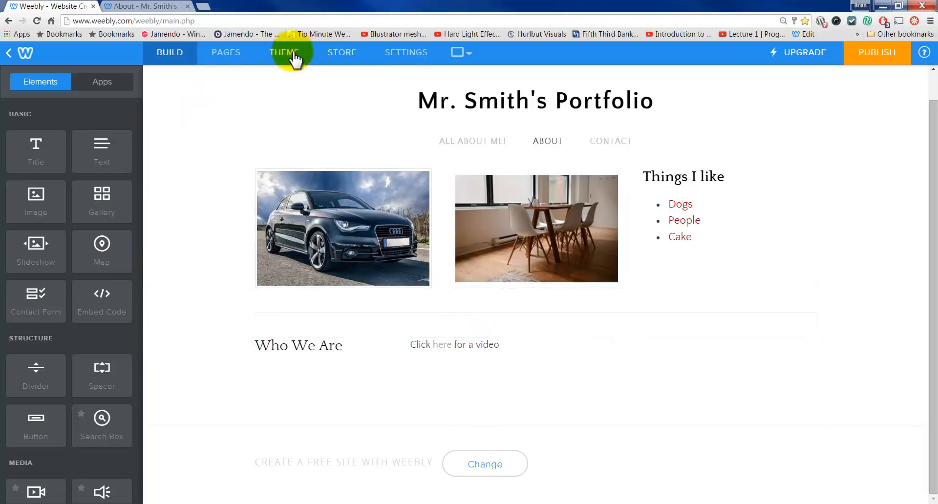
Step: Change the Mr. Smith's Portfolio site title font colour from black to dark grey
{"action": "left_click", "coordinate": [279, 53]}
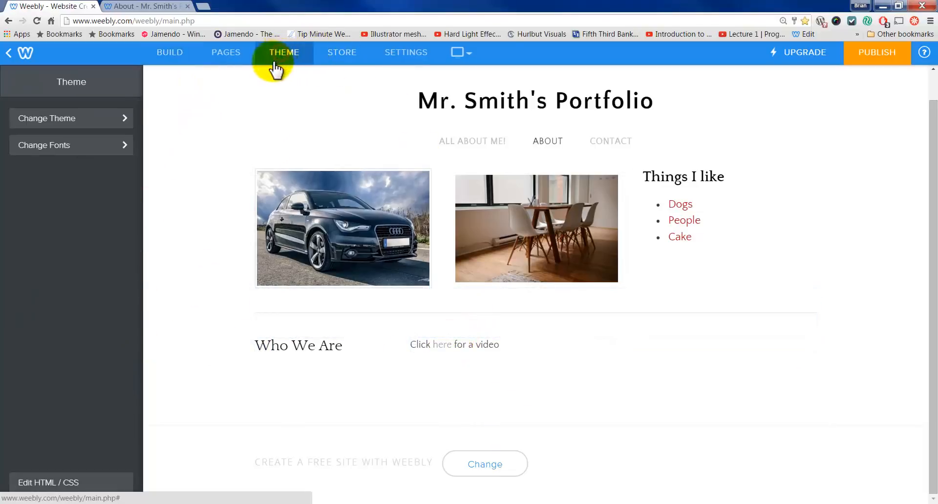
{"action": "left_click", "coordinate": [82, 148]}
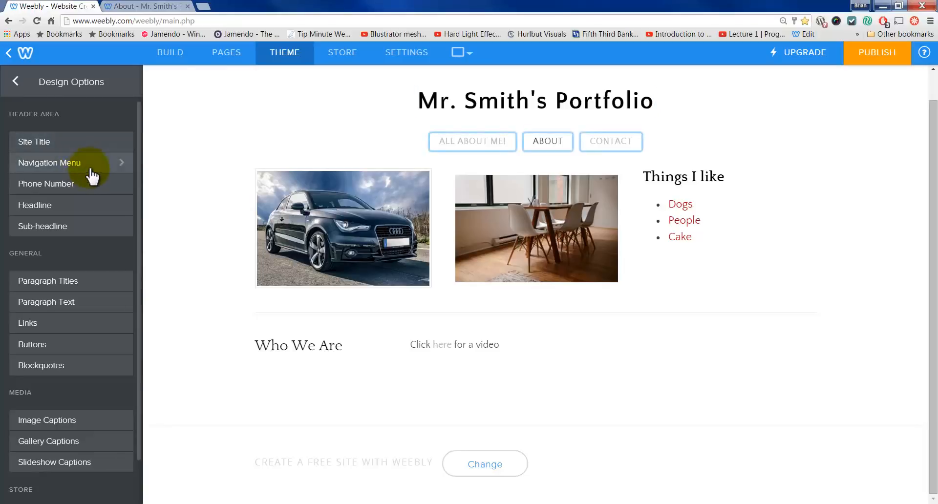
{"action": "left_click", "coordinate": [94, 145]}
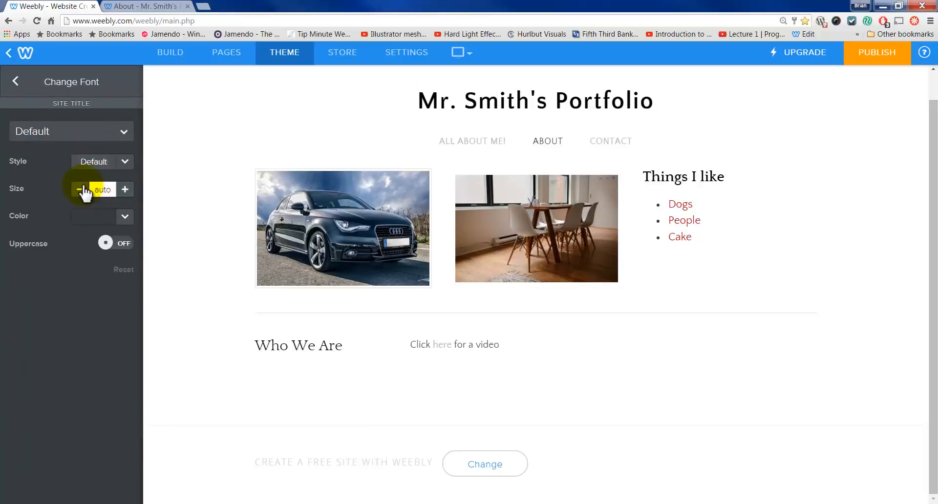
{"action": "left_click", "coordinate": [126, 216]}
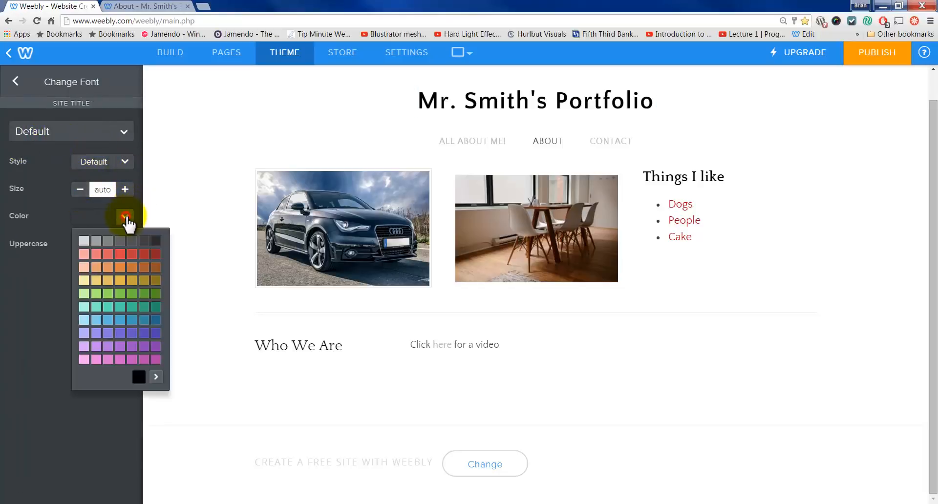
{"action": "left_click", "coordinate": [145, 242]}
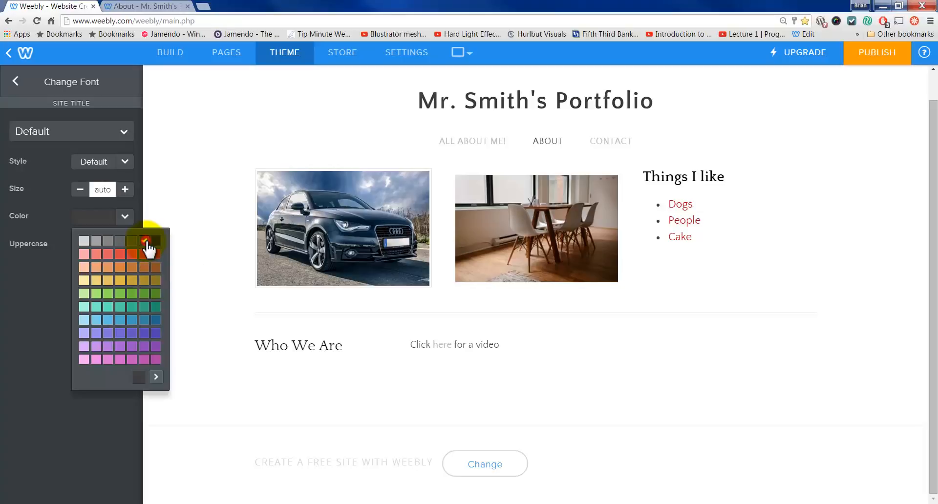
{"action": "left_click", "coordinate": [38, 276]}
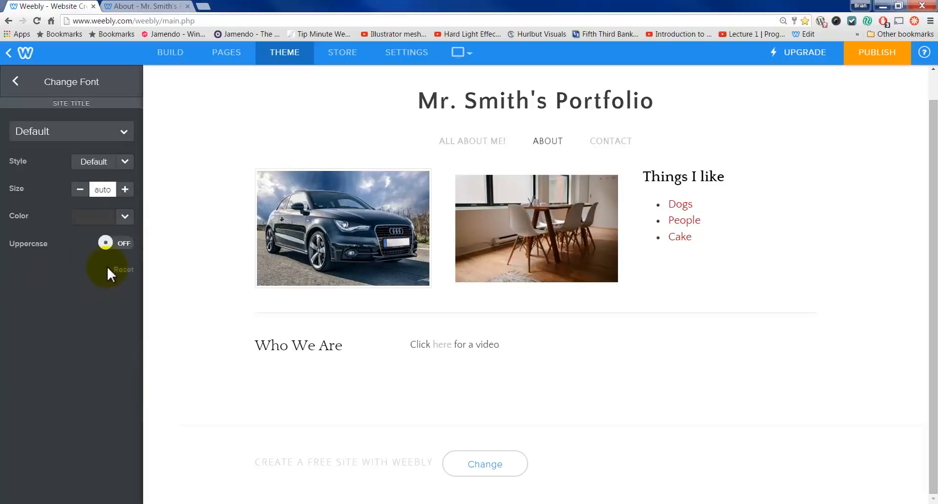
{"action": "left_click", "coordinate": [15, 82]}
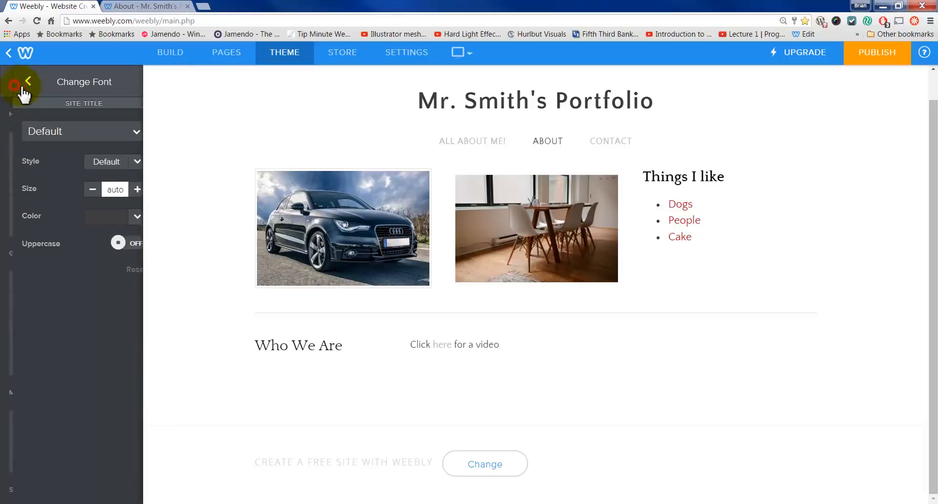
{"action": "left_click", "coordinate": [476, 111]}
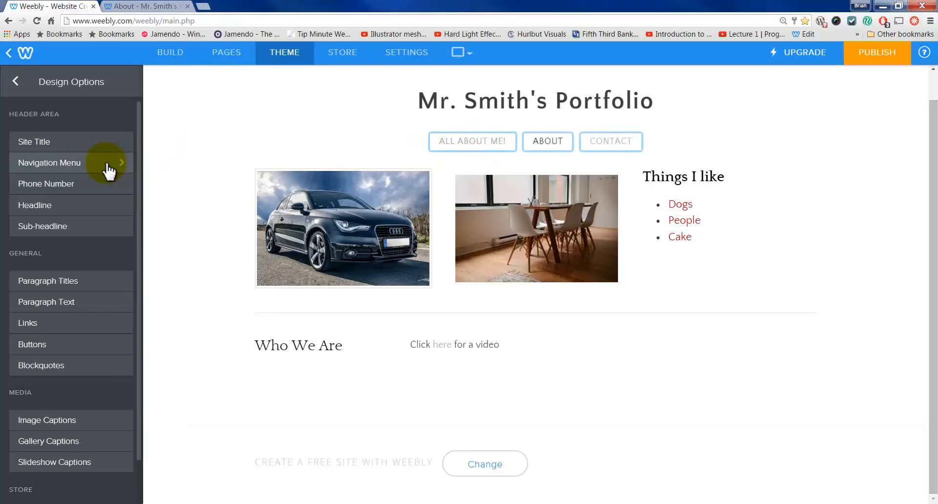
Step: Set the link font colour to bright blue #003dff with the custom colour picker
{"action": "left_click", "coordinate": [120, 323]}
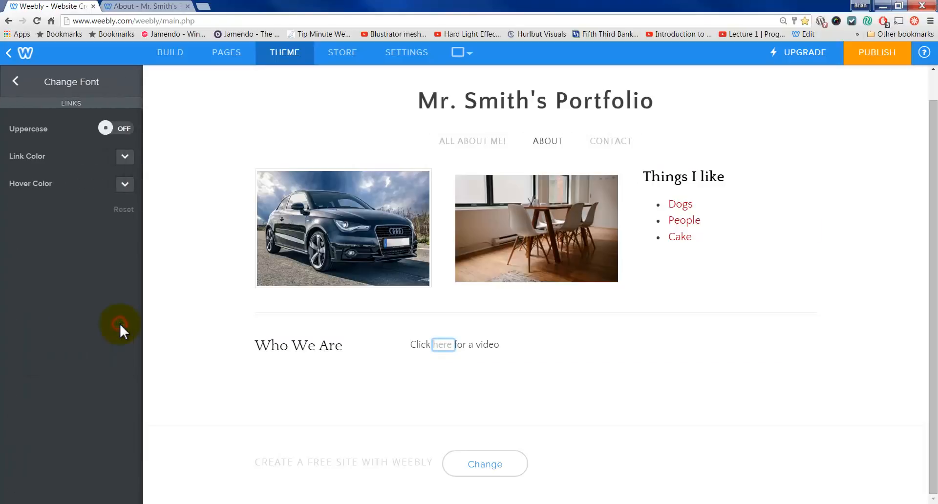
{"action": "left_click", "coordinate": [125, 157]}
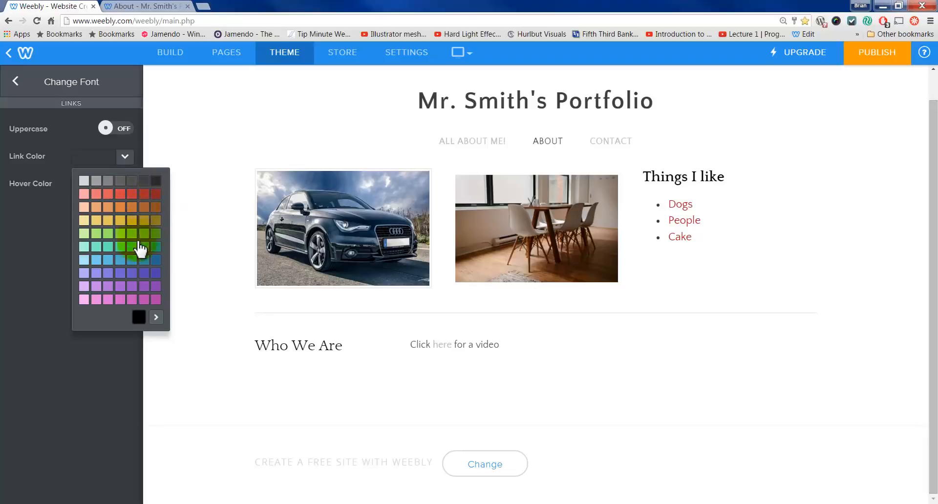
{"action": "left_click", "coordinate": [155, 317]}
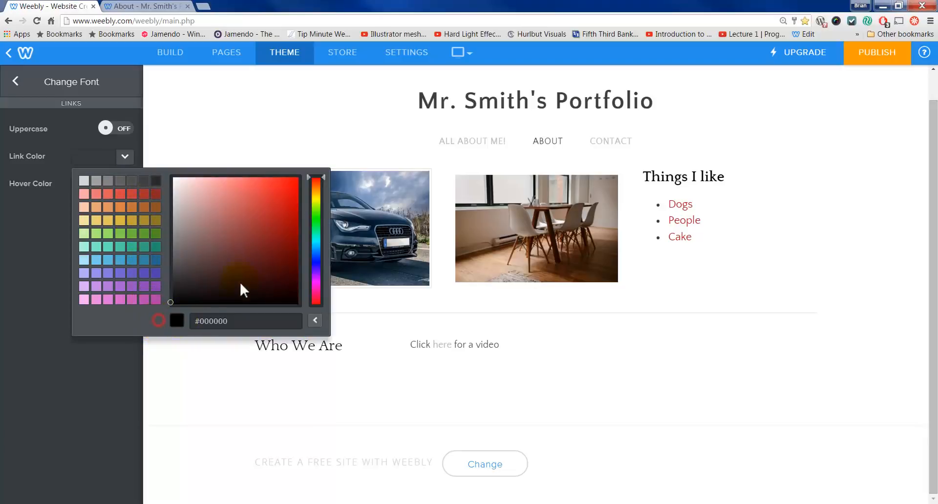
{"action": "left_click", "coordinate": [316, 259]}
{"action": "left_click_drag", "start_coordinate": [294, 232], "coordinate": [306, 175]}
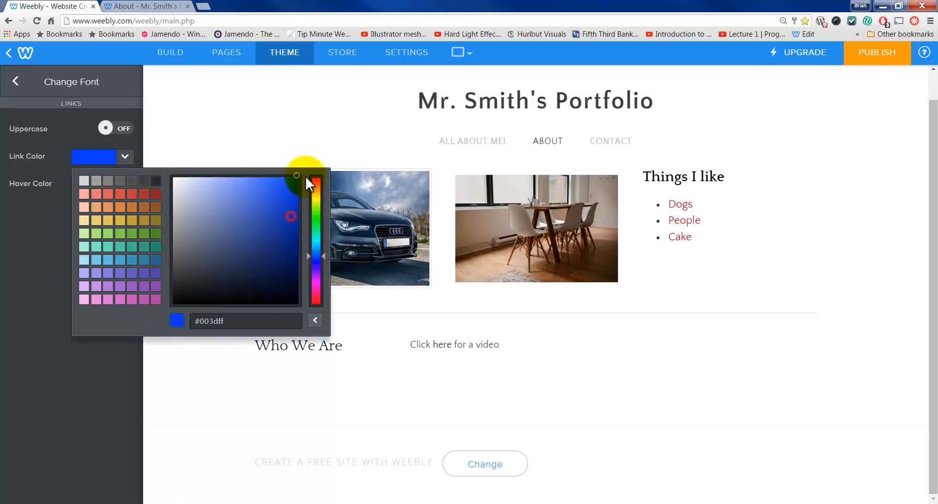
{"action": "left_click", "coordinate": [24, 196]}
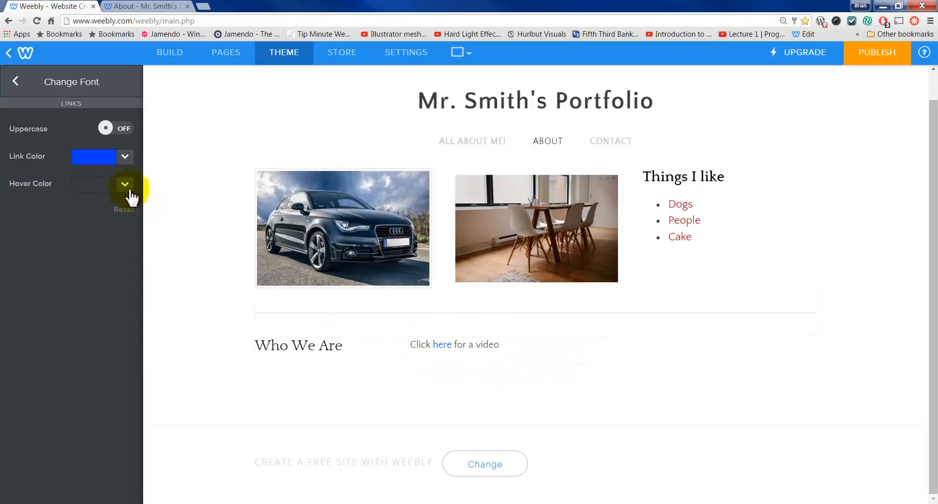
{"action": "left_click", "coordinate": [14, 82]}
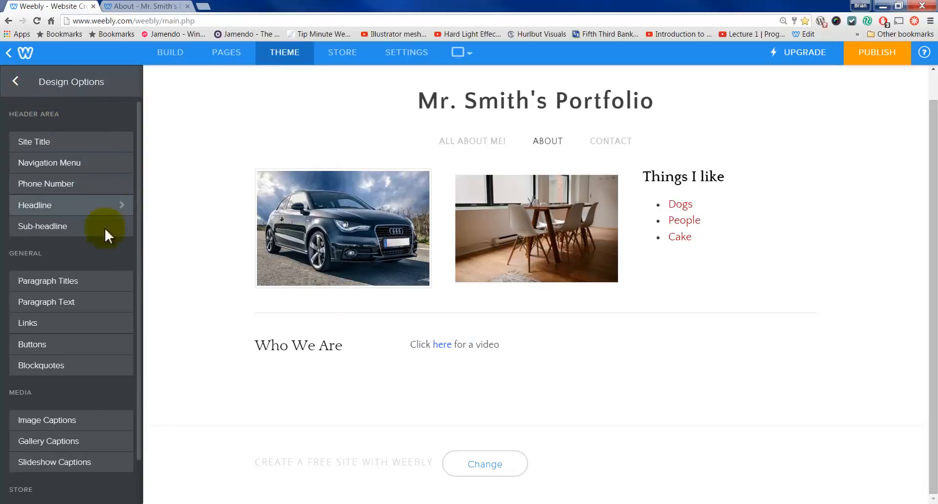
Step: Set the paragraph title font to Advent Pro
{"action": "left_click", "coordinate": [74, 287]}
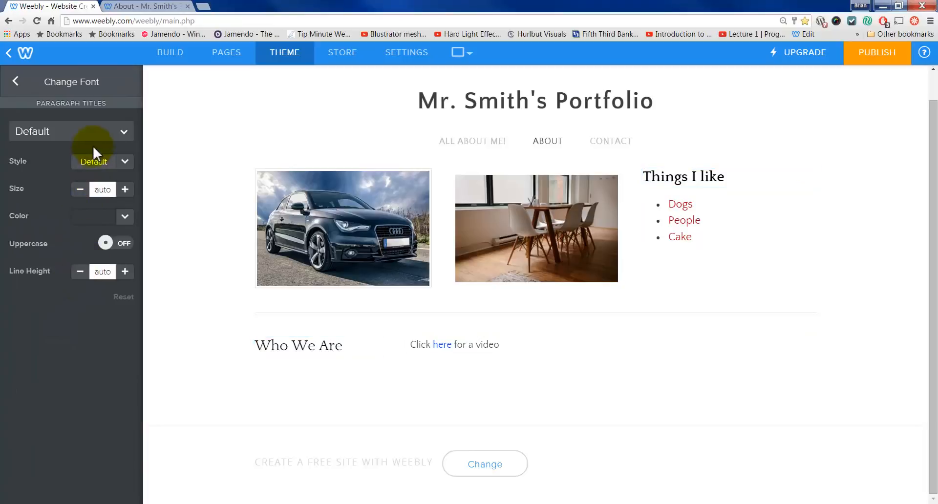
{"action": "left_click", "coordinate": [96, 139]}
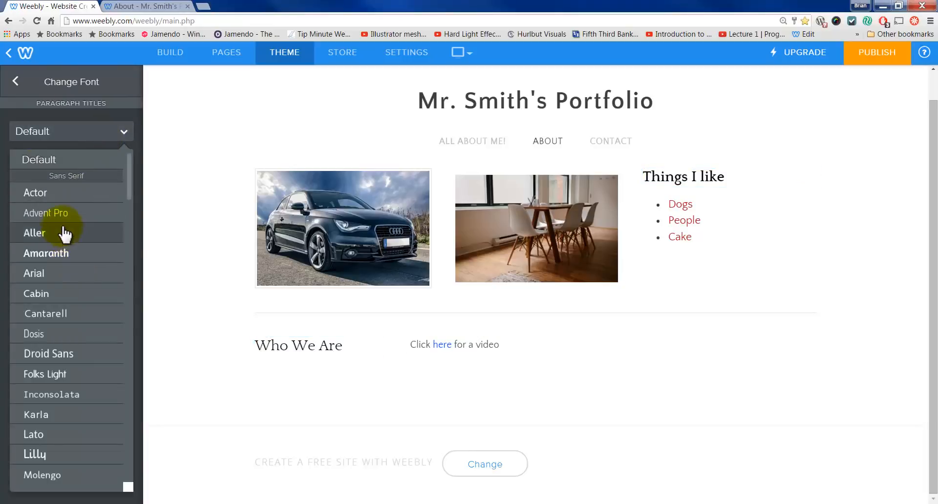
{"action": "left_click", "coordinate": [73, 207]}
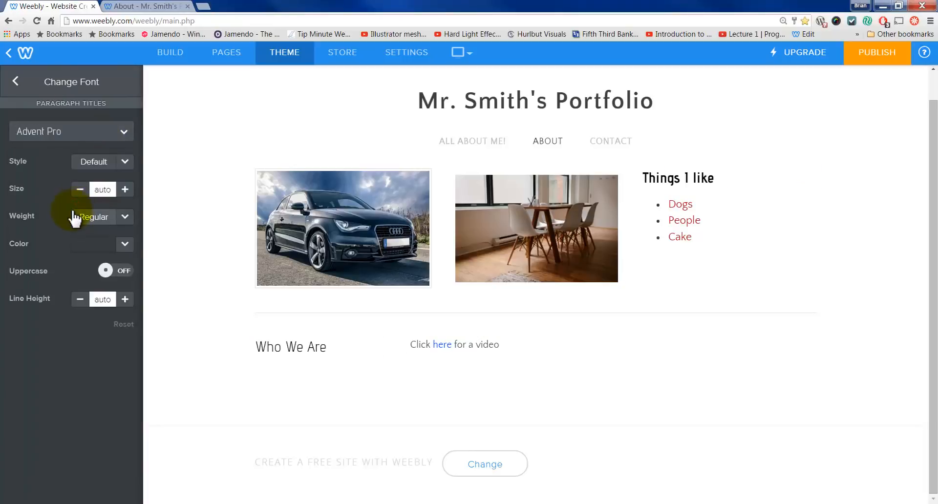
{"action": "left_click", "coordinate": [15, 87]}
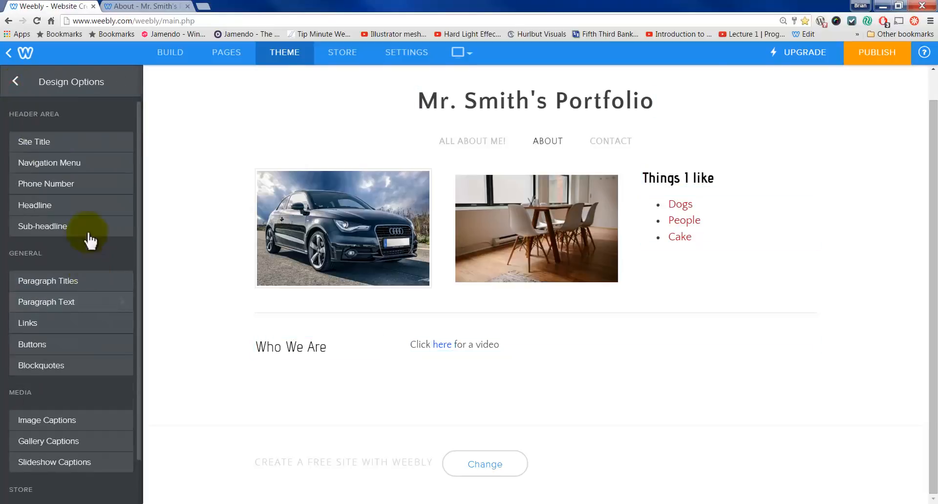
{"action": "left_click", "coordinate": [19, 81]}
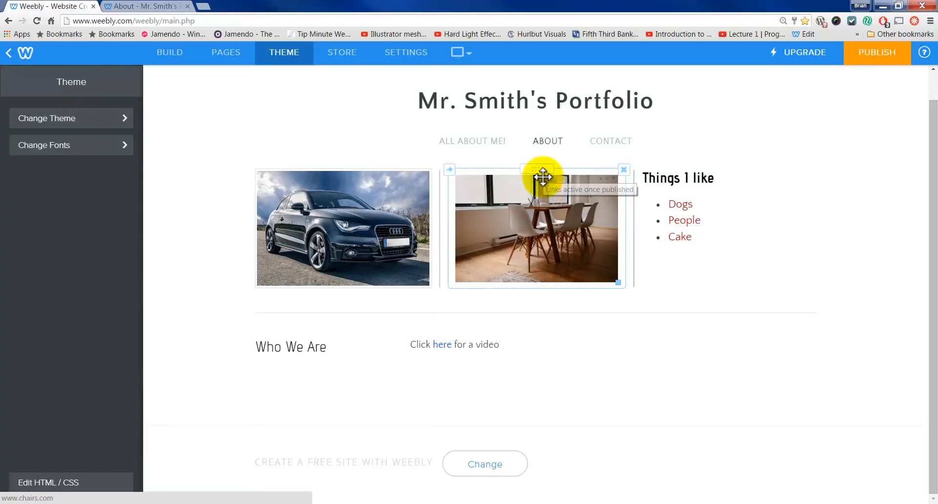
Step: Preview the About page in the Paris theme, then apply Paris to the site
{"action": "left_click", "coordinate": [87, 119]}
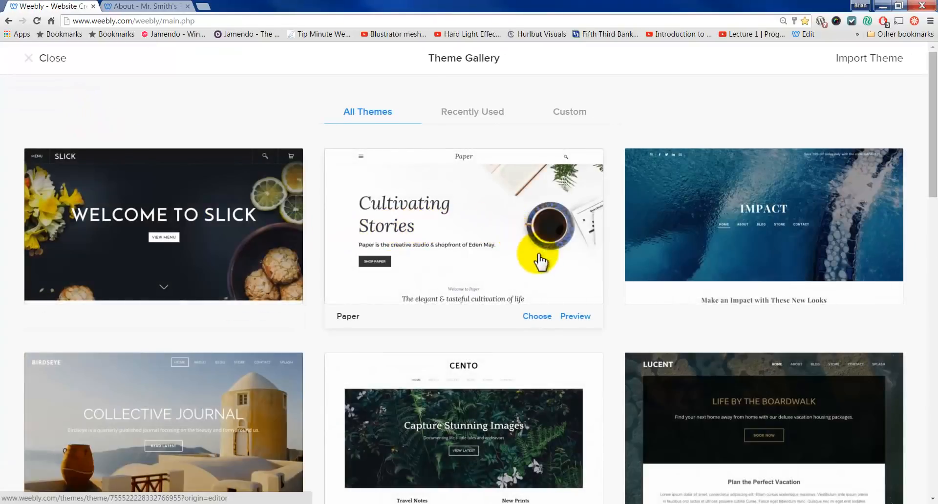
{"action": "scroll", "coordinate": [540, 259], "scroll_direction": "down", "scroll_amount": 3}
{"action": "scroll", "coordinate": [540, 259], "scroll_direction": "down", "scroll_amount": 15}
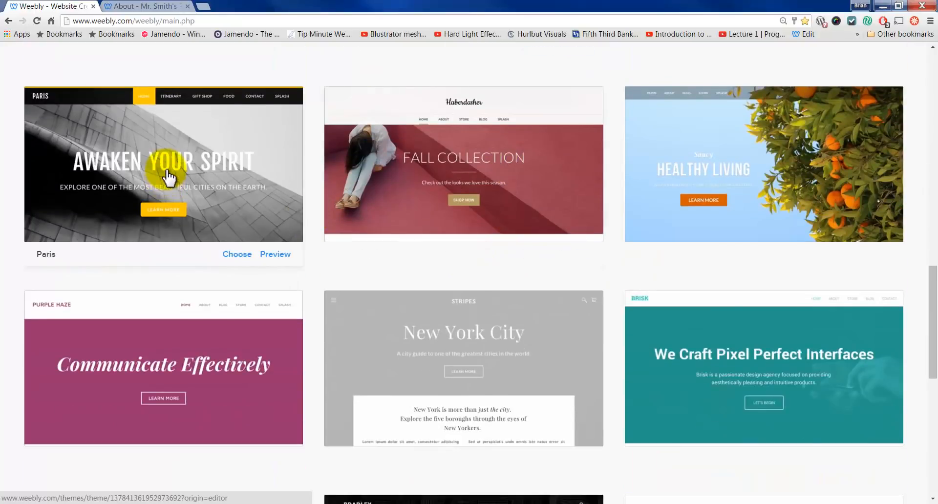
{"action": "left_click", "coordinate": [273, 255]}
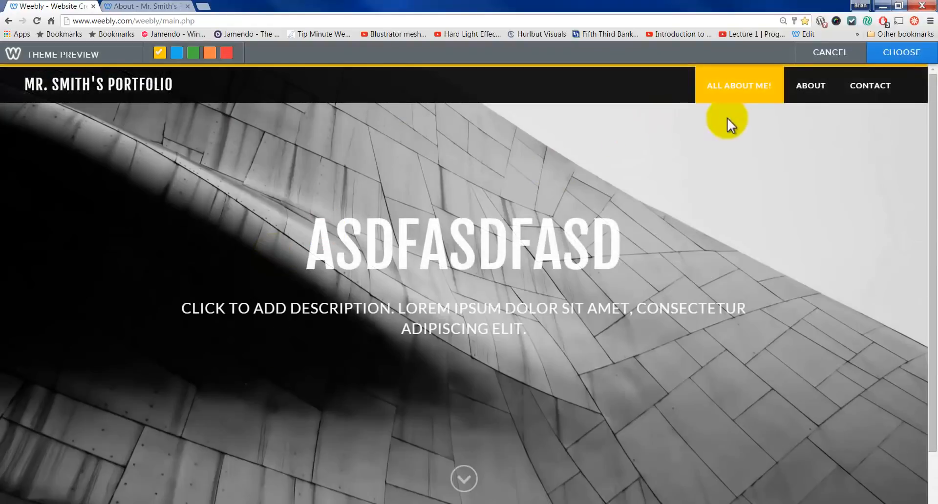
{"action": "left_click", "coordinate": [812, 89]}
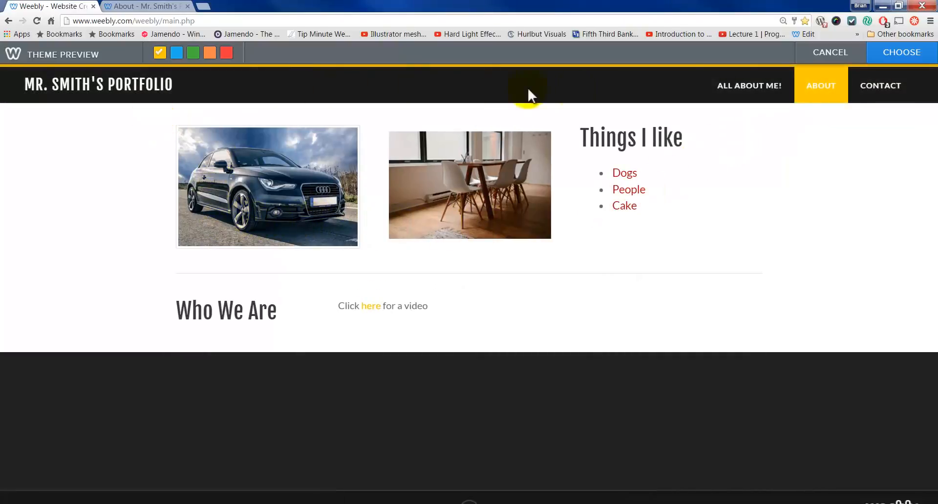
{"action": "left_click", "coordinate": [886, 58]}
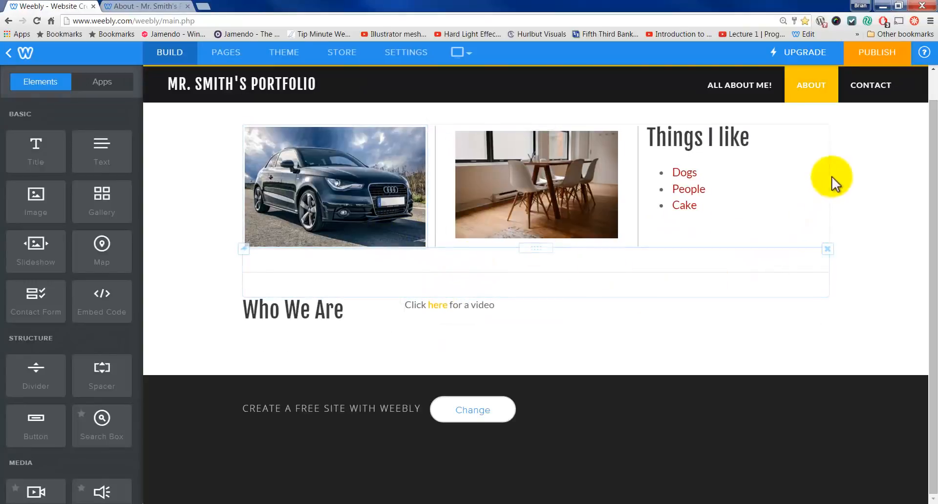
Step: Add a button labelled 'Click Here for PDF' under the Who We Are video text
{"action": "left_click", "coordinate": [885, 160]}
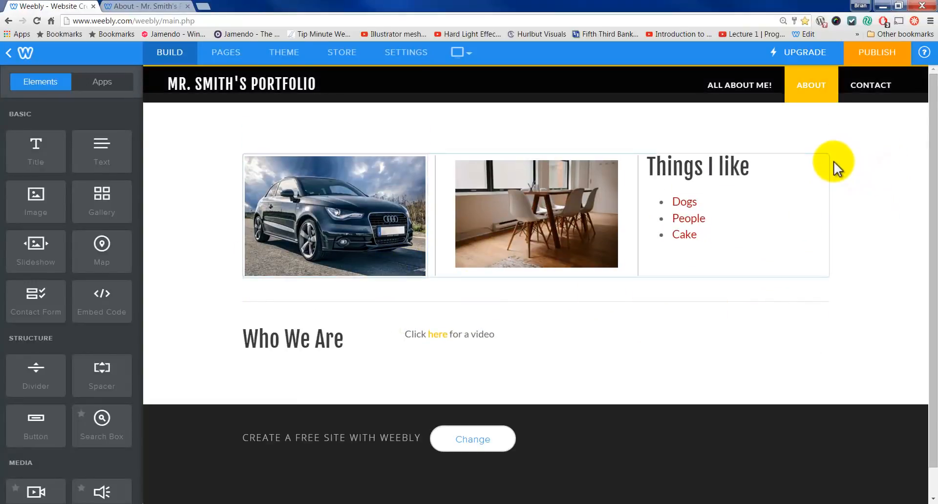
{"action": "left_click", "coordinate": [506, 337]}
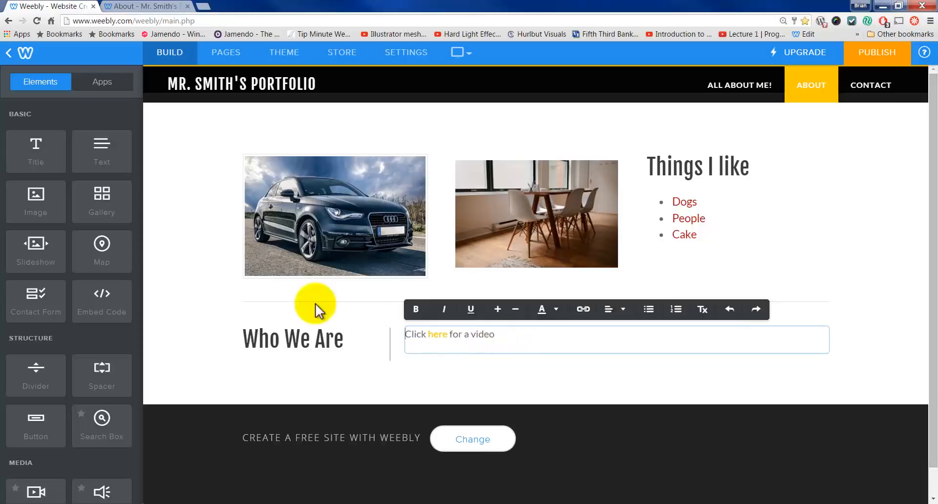
{"action": "left_click", "coordinate": [491, 381]}
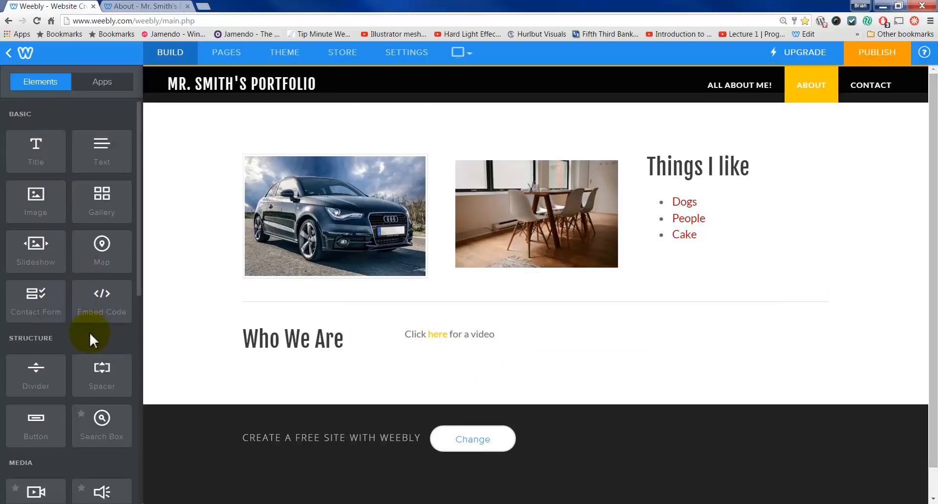
{"action": "scroll", "coordinate": [93, 337], "scroll_direction": "down", "scroll_amount": 1}
{"action": "left_click_drag", "start_coordinate": [36, 378], "coordinate": [476, 357]}
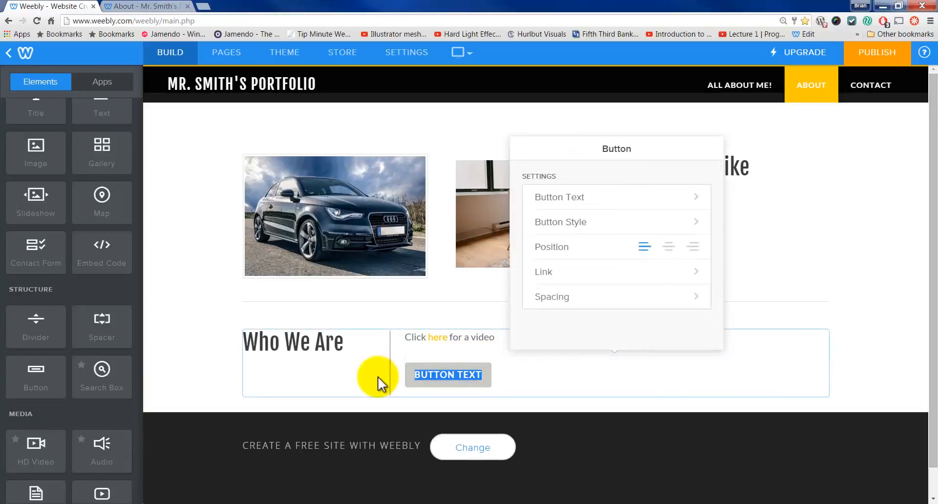
{"action": "type", "text": "Click Here"}
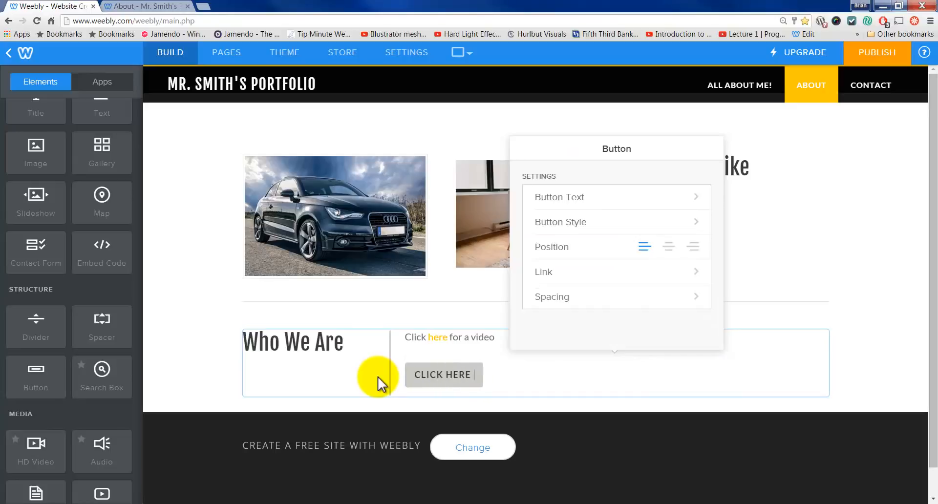
{"action": "type", "text": " for PDF"}
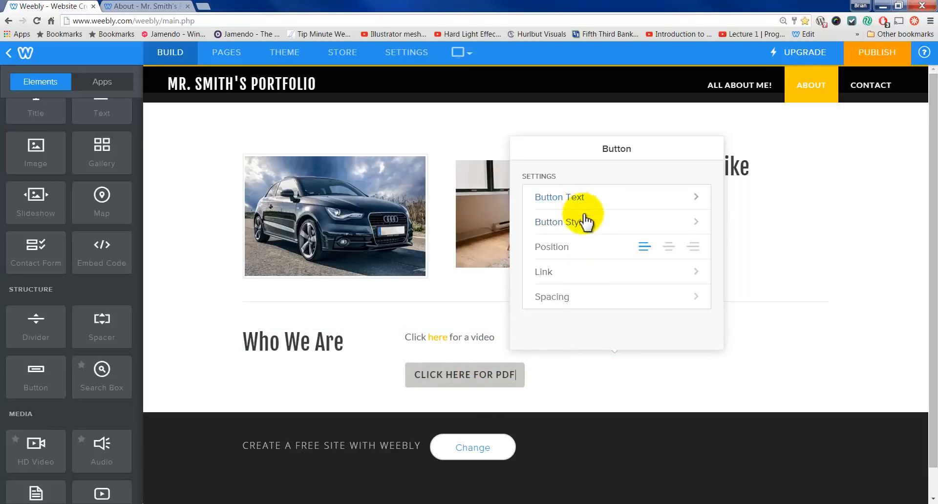
{"action": "left_click", "coordinate": [624, 195]}
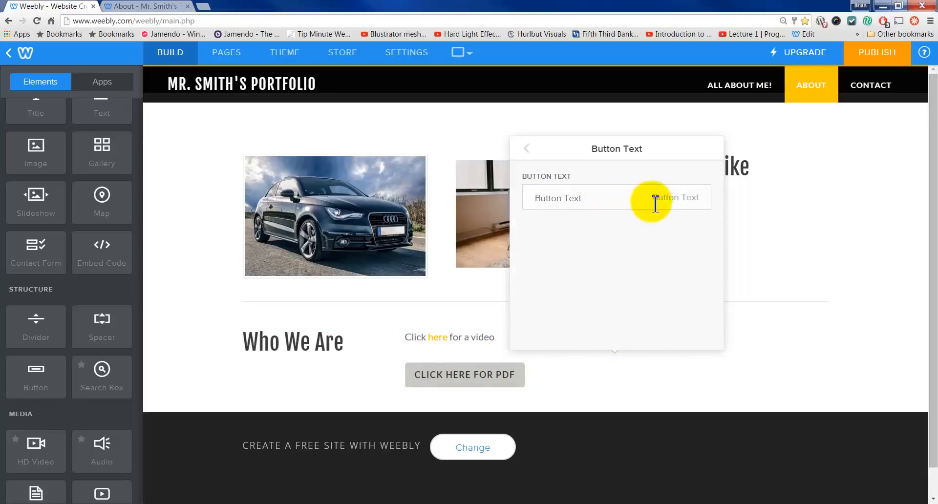
Step: Try the yellow and grey button styles, then keep the original first style
{"action": "left_click", "coordinate": [529, 151]}
{"action": "left_click", "coordinate": [597, 223]}
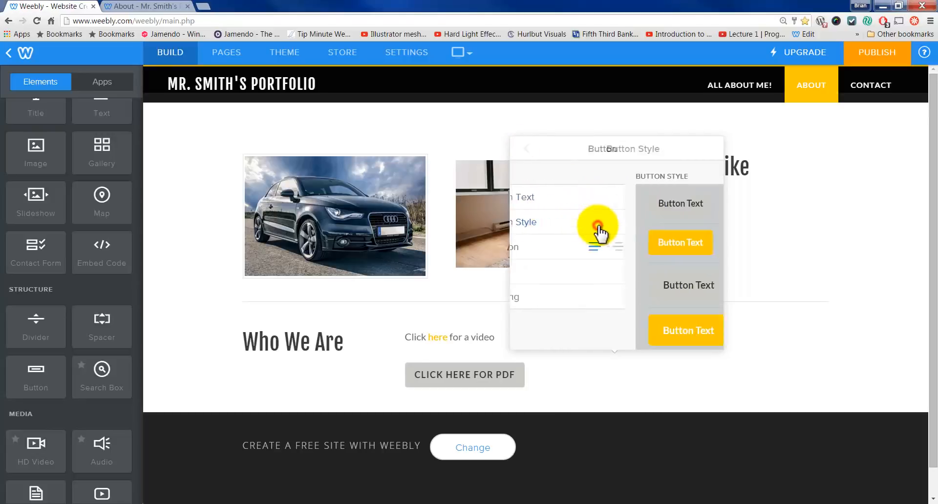
{"action": "left_click", "coordinate": [577, 244]}
{"action": "left_click", "coordinate": [599, 283]}
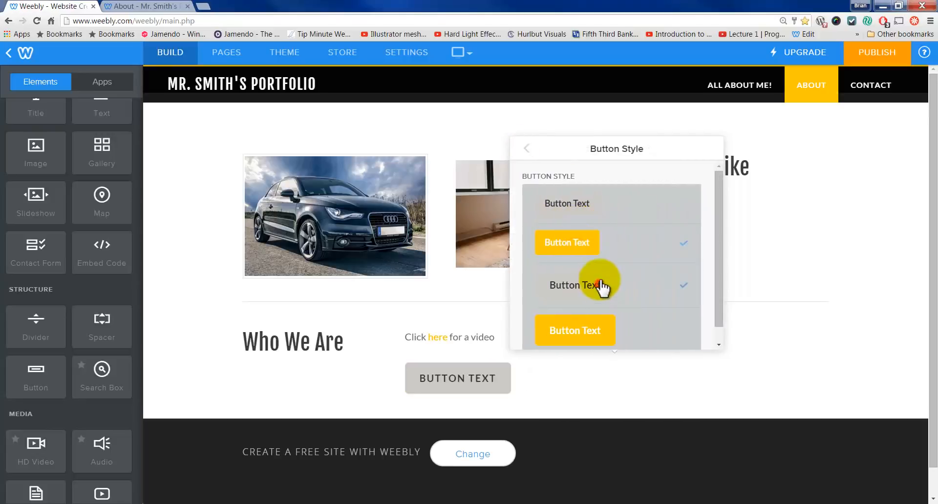
{"action": "left_click", "coordinate": [579, 210]}
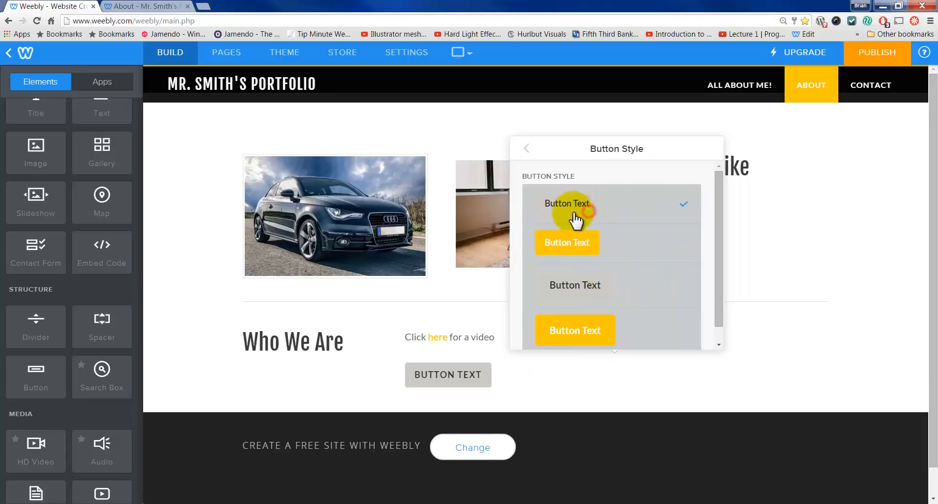
{"action": "left_click", "coordinate": [521, 144]}
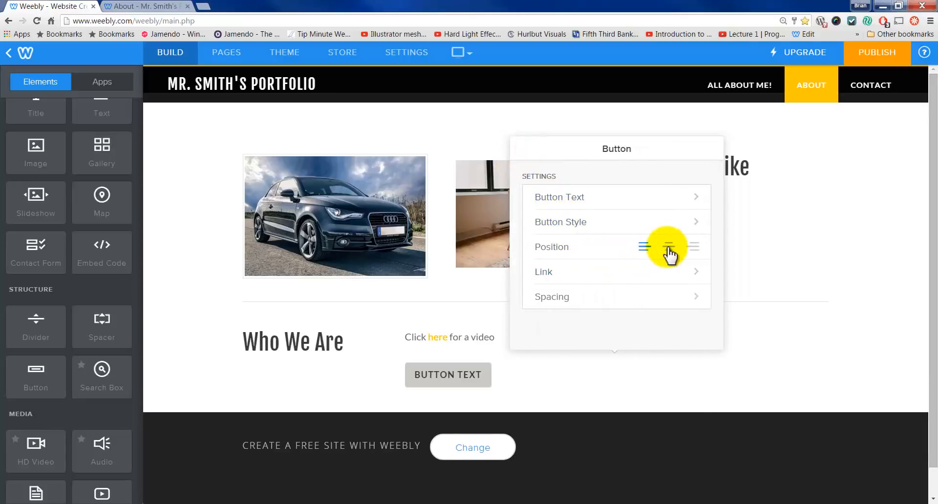
Step: Link the button to the YouTube video in a new window, then publish the site
{"action": "left_click", "coordinate": [663, 277]}
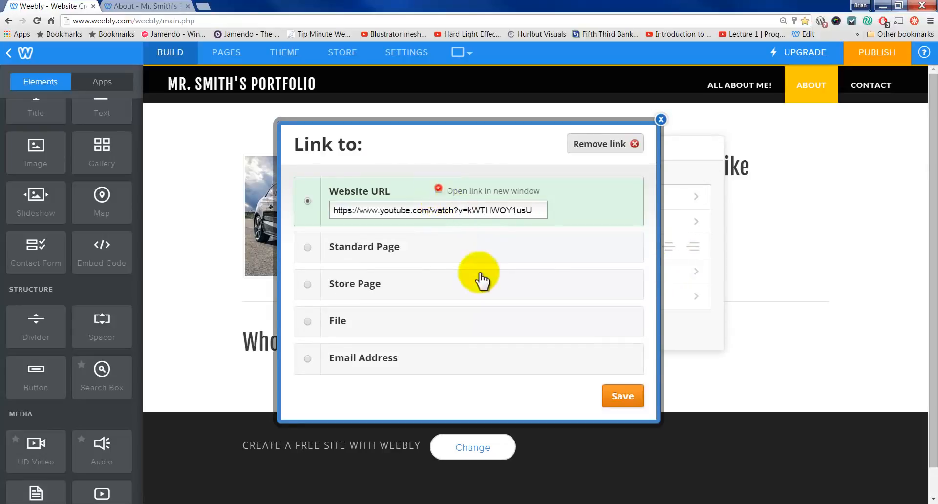
{"action": "left_click", "coordinate": [439, 190]}
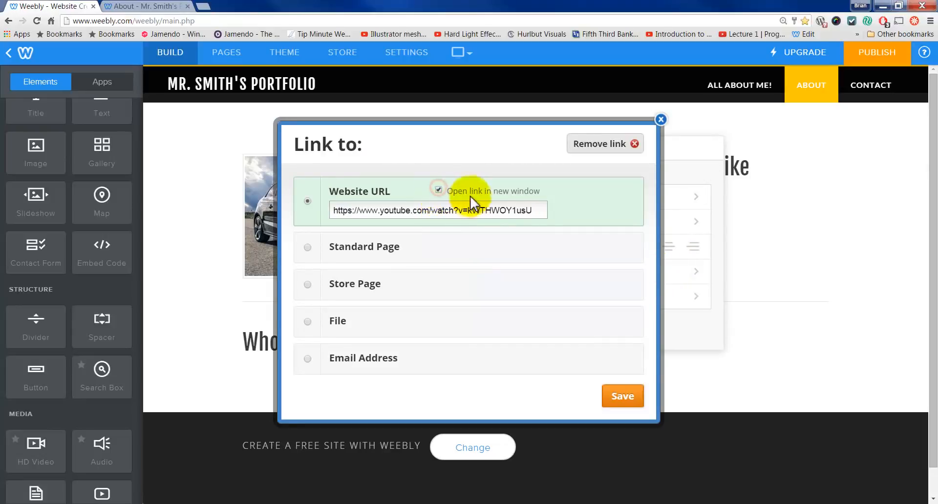
{"action": "left_click", "coordinate": [625, 397]}
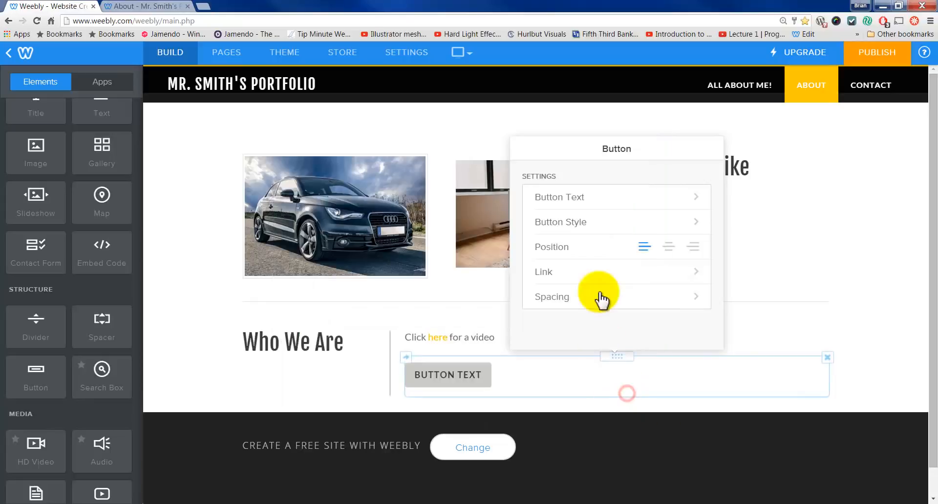
{"action": "left_click", "coordinate": [439, 374]}
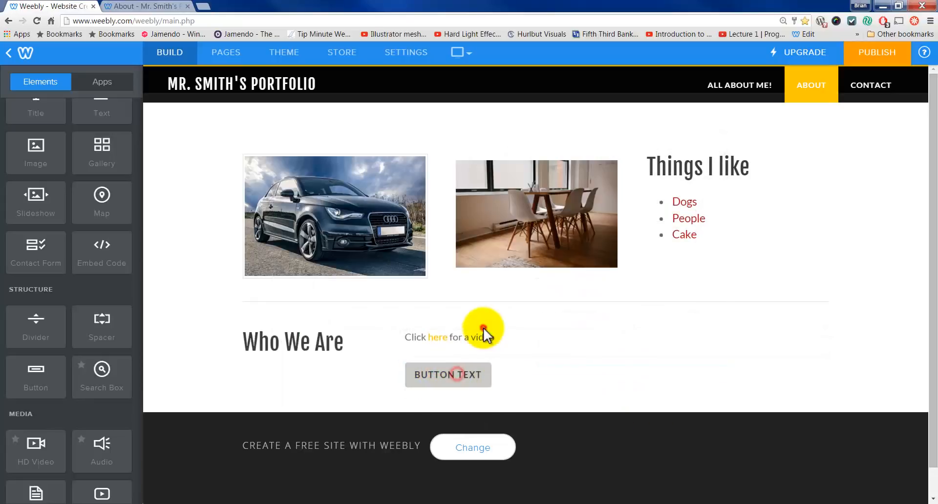
{"action": "left_click", "coordinate": [463, 375]}
{"action": "left_click", "coordinate": [579, 274]}
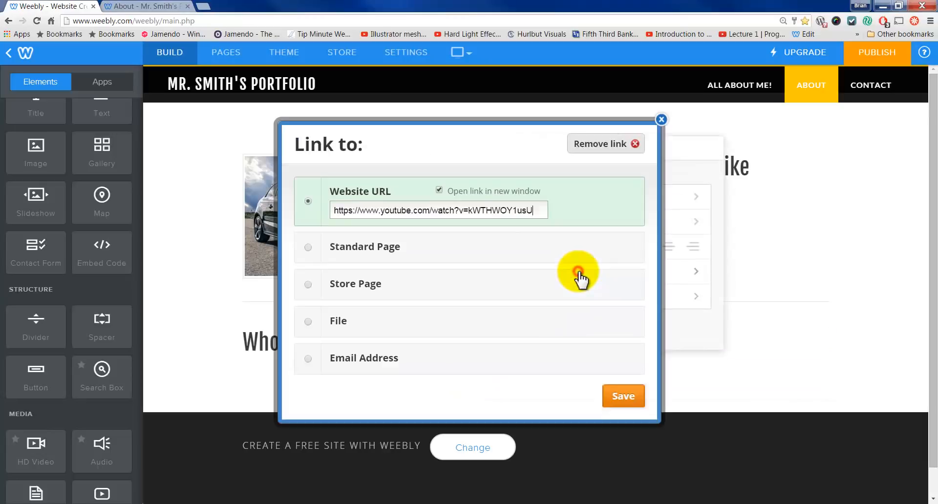
{"action": "left_click", "coordinate": [659, 118]}
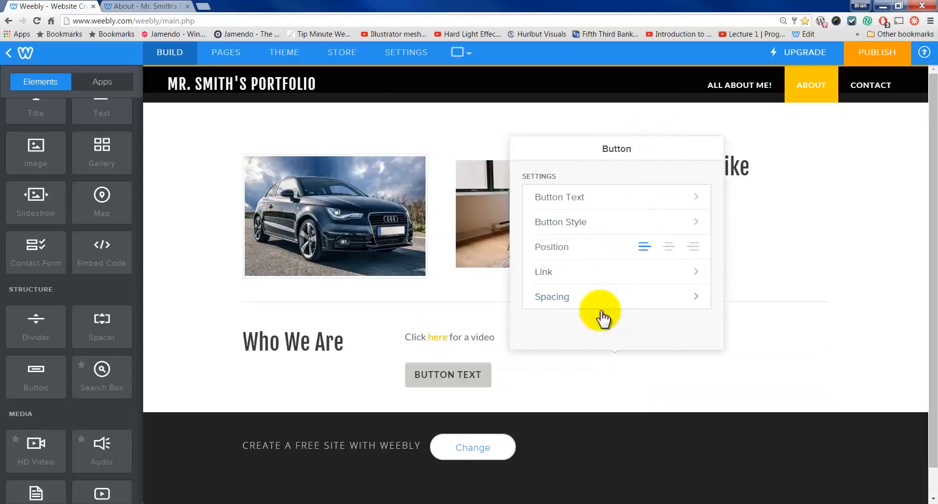
{"action": "left_click", "coordinate": [894, 52]}
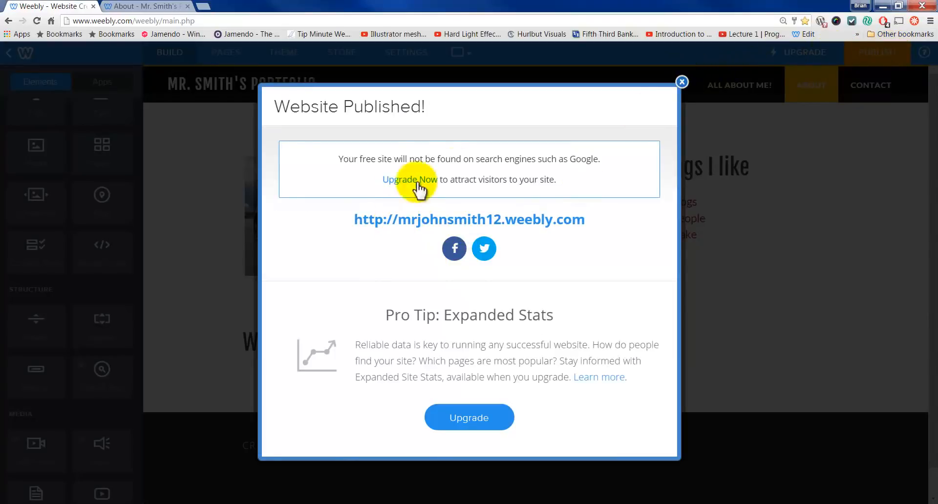
Step: Test that the live button and 'here' link open YouTube, then dismiss the published notice
{"action": "left_click", "coordinate": [148, 7]}
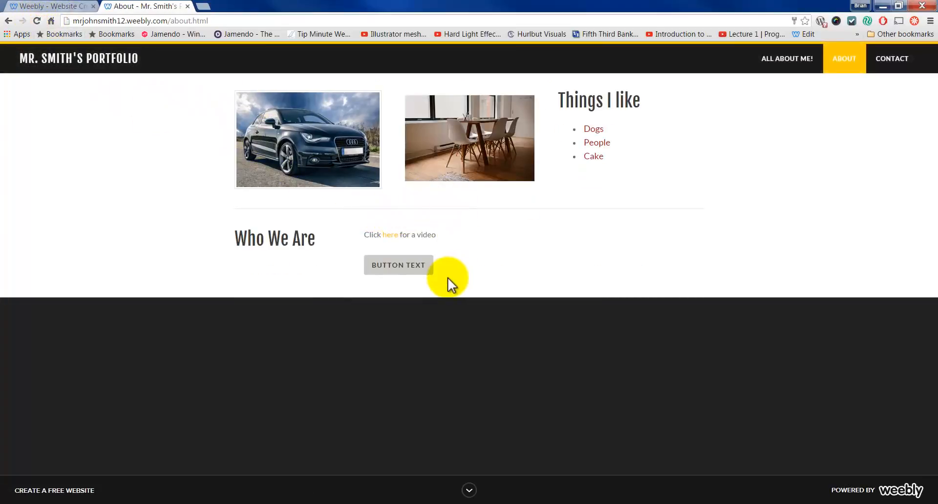
{"action": "left_click", "coordinate": [412, 264]}
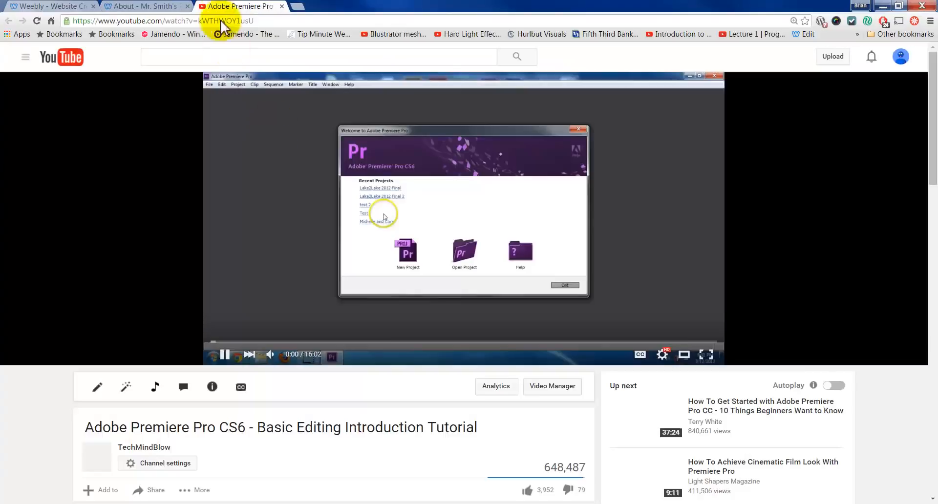
{"action": "left_click", "coordinate": [282, 7]}
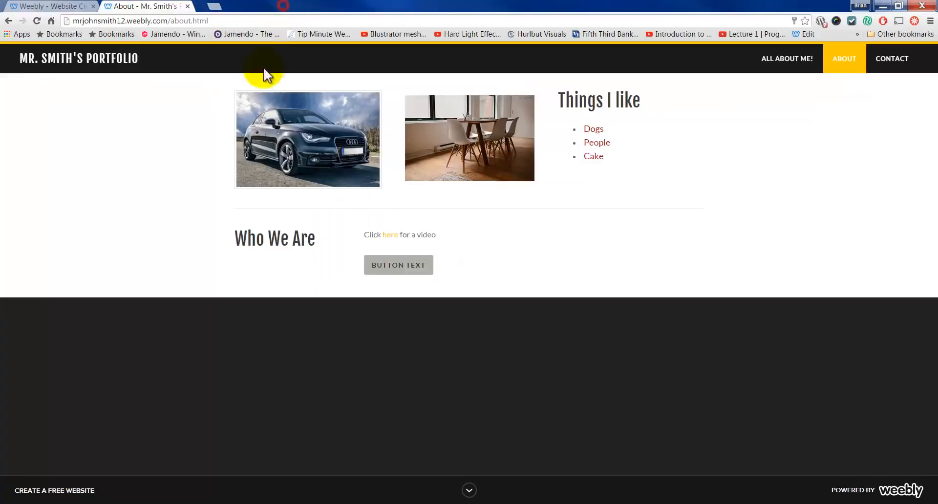
{"action": "left_click", "coordinate": [396, 234]}
{"action": "left_click", "coordinate": [282, 6]}
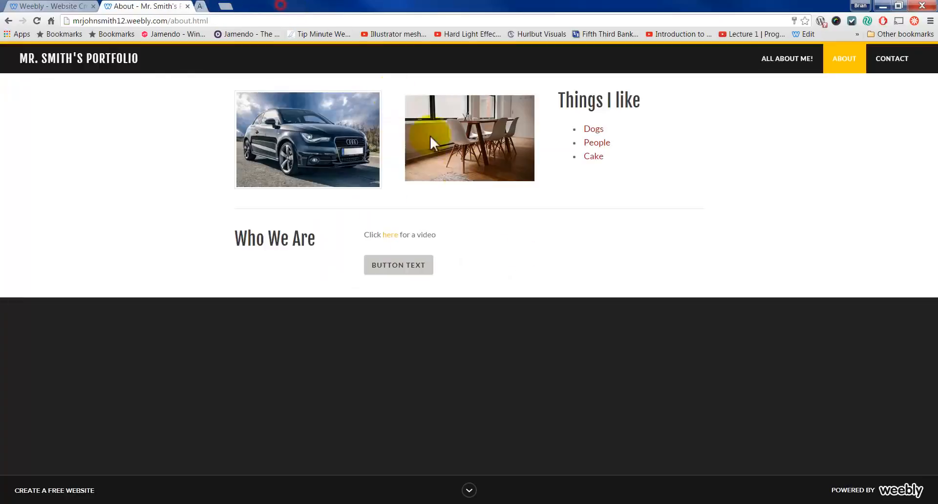
{"action": "left_click", "coordinate": [42, 8]}
{"action": "left_click", "coordinate": [679, 80]}
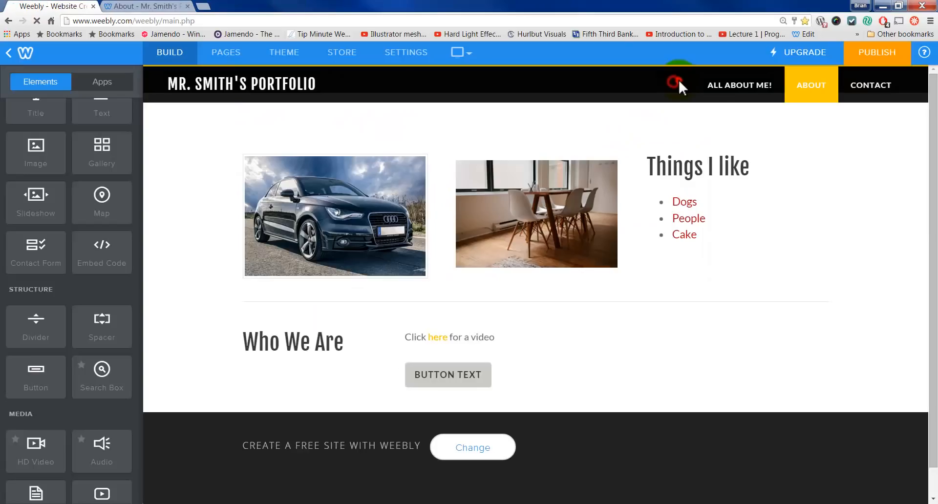
Step: Change the Who We Are button's label to PDF
{"action": "left_click", "coordinate": [440, 389]}
{"action": "left_click", "coordinate": [633, 204]}
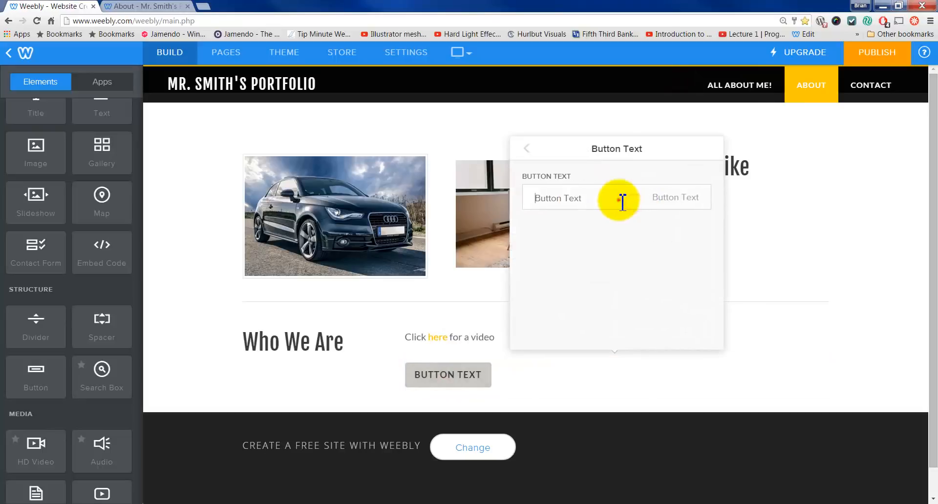
{"action": "triple_click", "coordinate": [619, 199]}
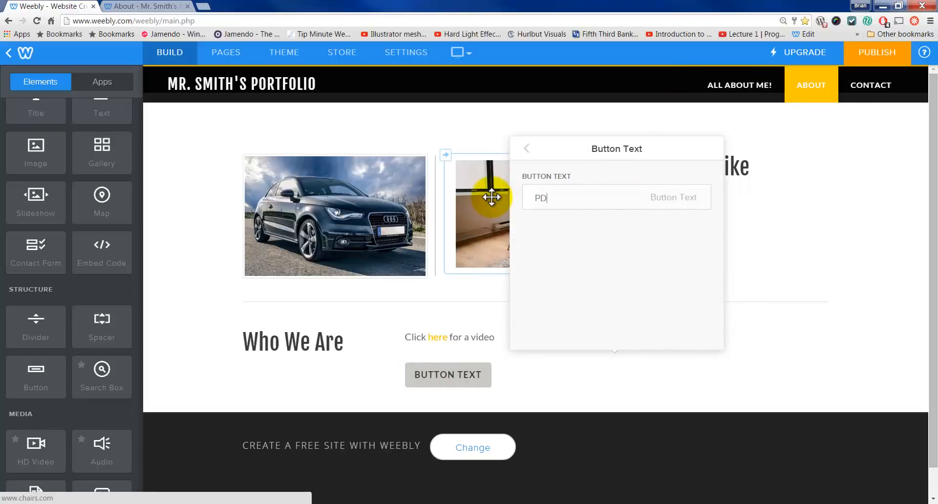
{"action": "left_click", "coordinate": [527, 150]}
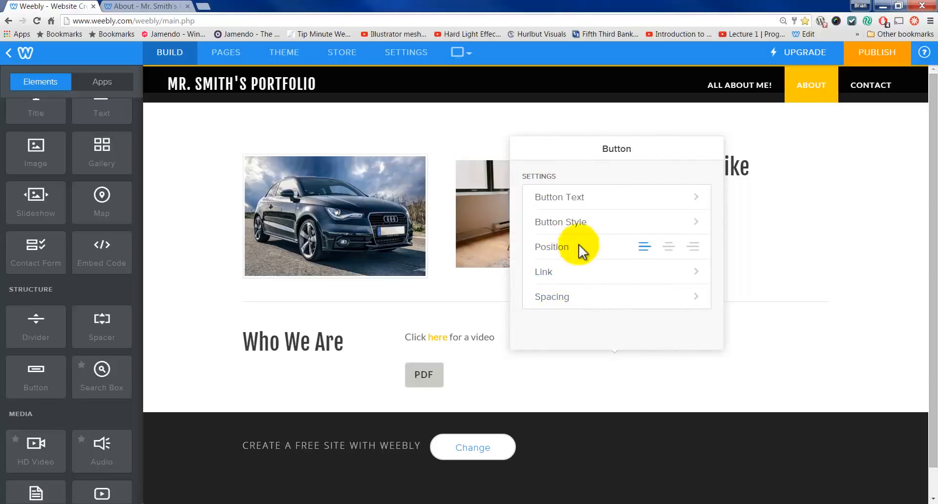
Step: Link the button to the uploaded unit_1_lesson_1-4_review_notes file
{"action": "left_click", "coordinate": [580, 267]}
{"action": "left_click", "coordinate": [358, 324]}
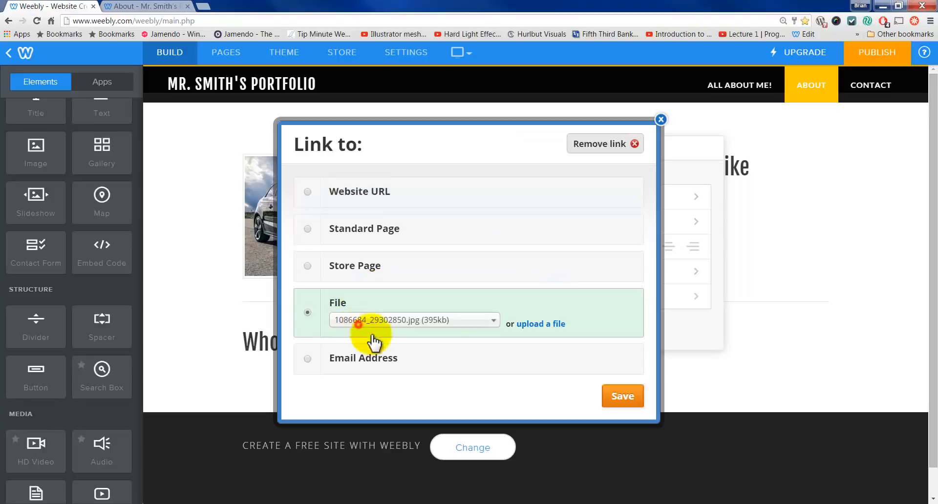
{"action": "left_click", "coordinate": [540, 324]}
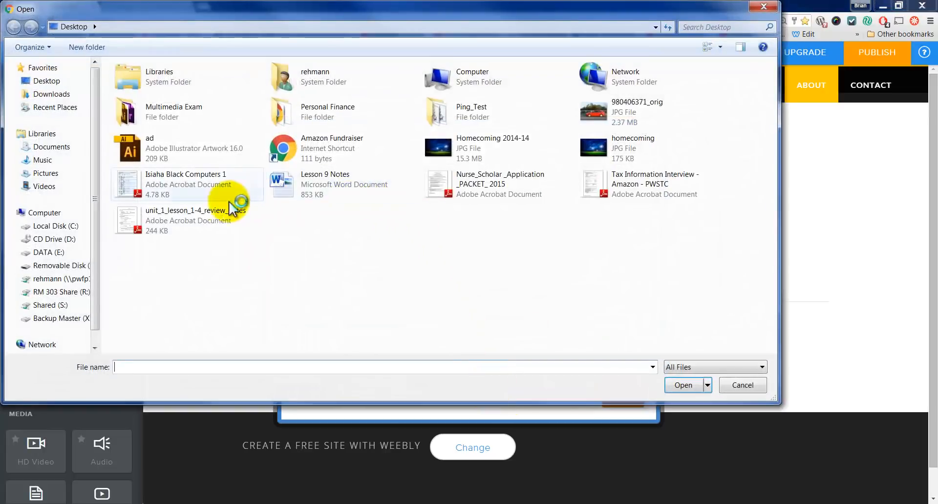
{"action": "left_click", "coordinate": [220, 218]}
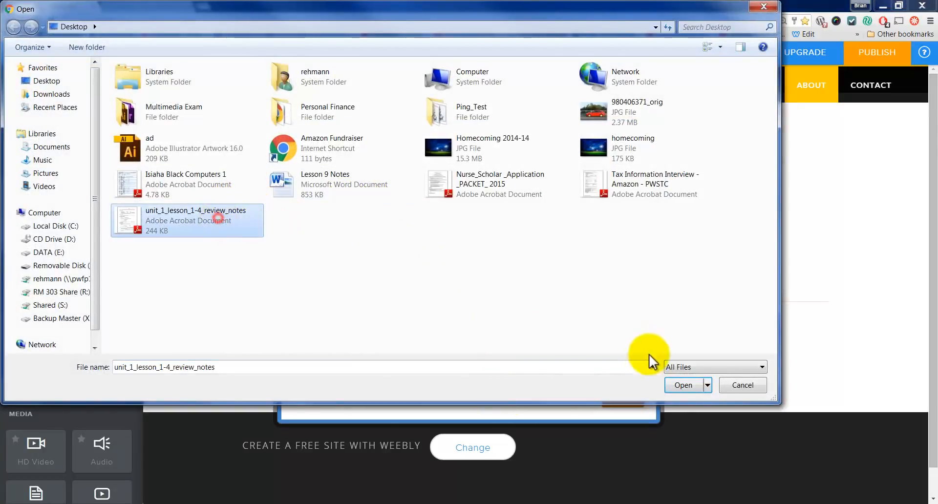
{"action": "left_click", "coordinate": [680, 384]}
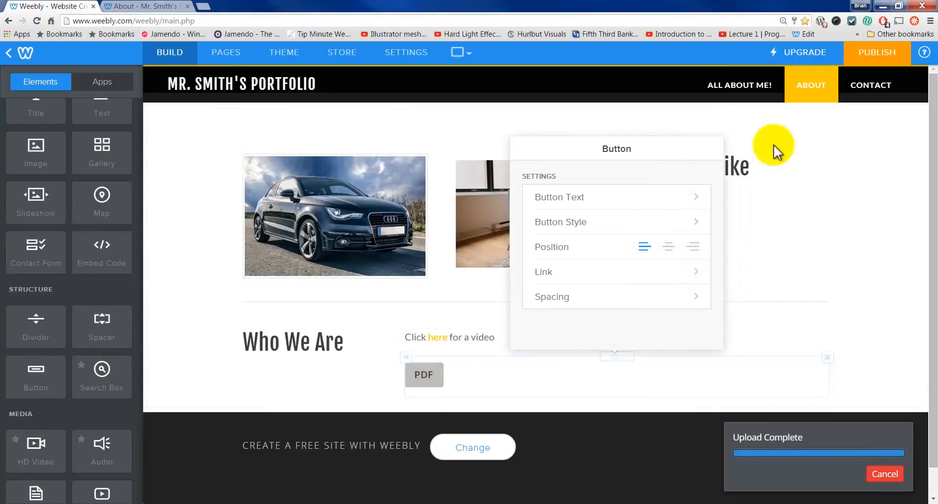
Step: Republish, confirm the live PDF button opens the review notes, then dismiss the publish dialog
{"action": "left_click", "coordinate": [871, 58]}
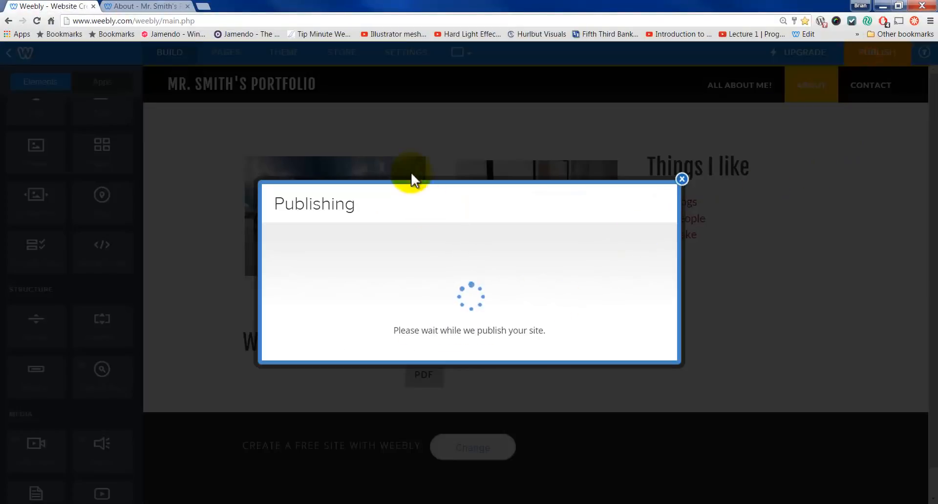
{"action": "left_click", "coordinate": [140, 6]}
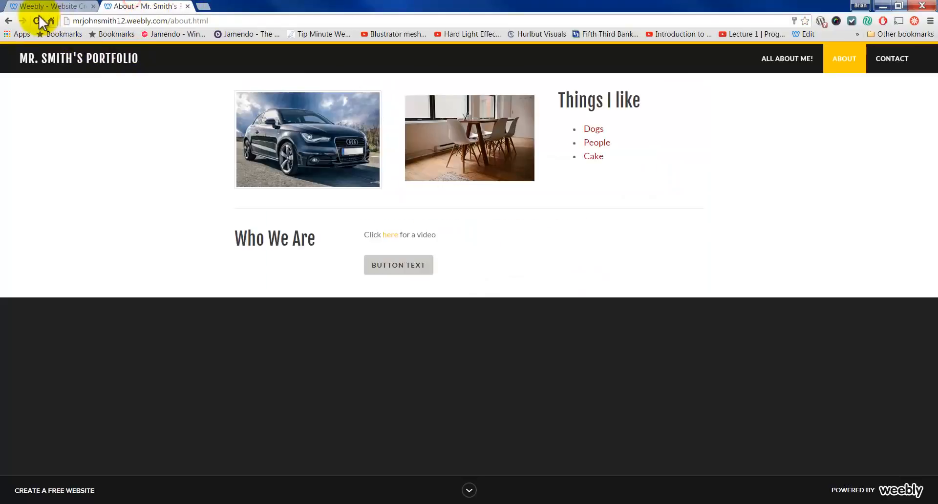
{"action": "left_click", "coordinate": [385, 268]}
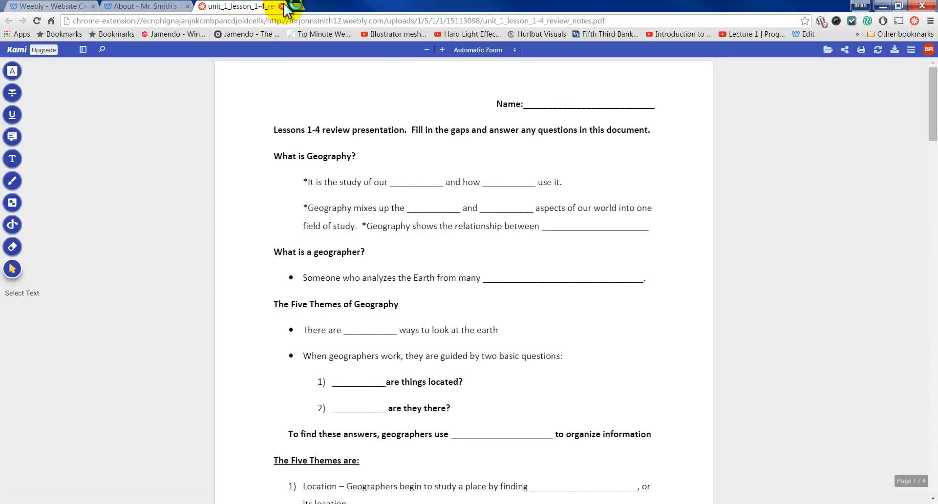
{"action": "left_click", "coordinate": [282, 7]}
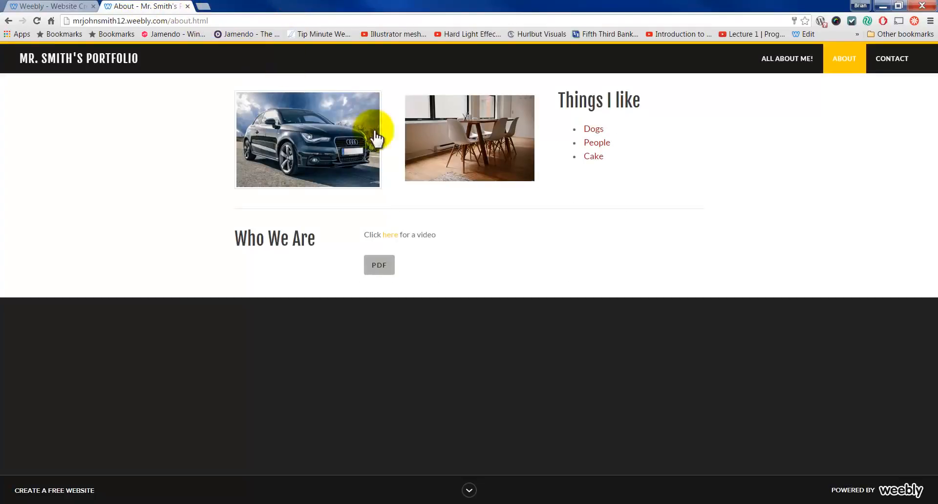
{"action": "left_click", "coordinate": [63, 7]}
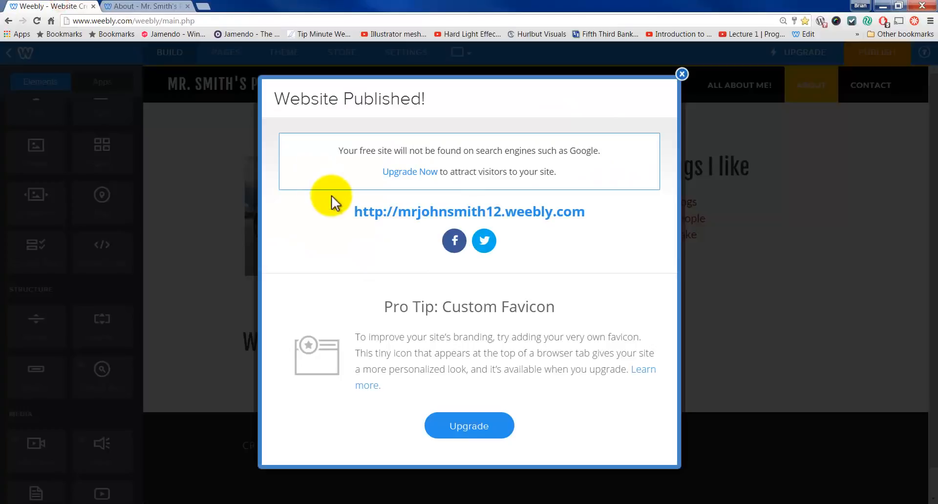
{"action": "left_click", "coordinate": [681, 74]}
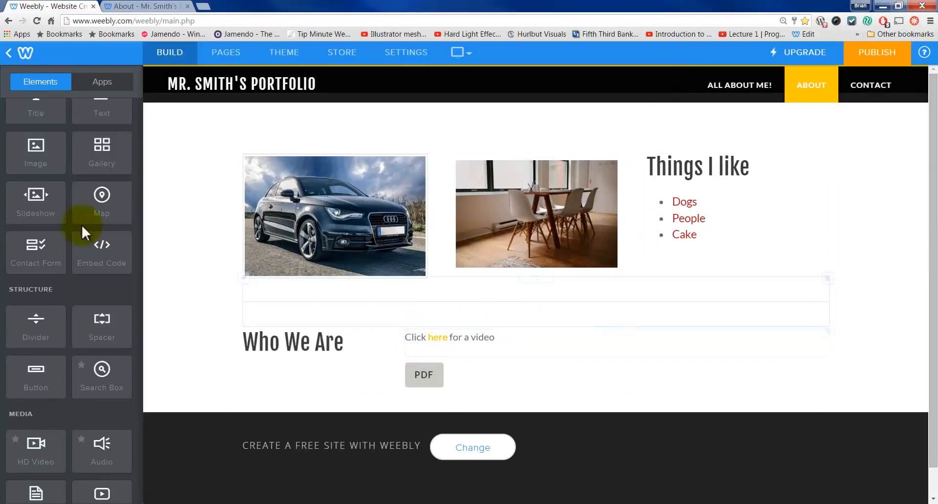
Step: Add a divider below the PDF button, plus a title and text block holding the chair picture
{"action": "scroll", "coordinate": [74, 299], "scroll_direction": "down", "scroll_amount": 1}
{"action": "left_click_drag", "start_coordinate": [31, 279], "coordinate": [435, 397]}
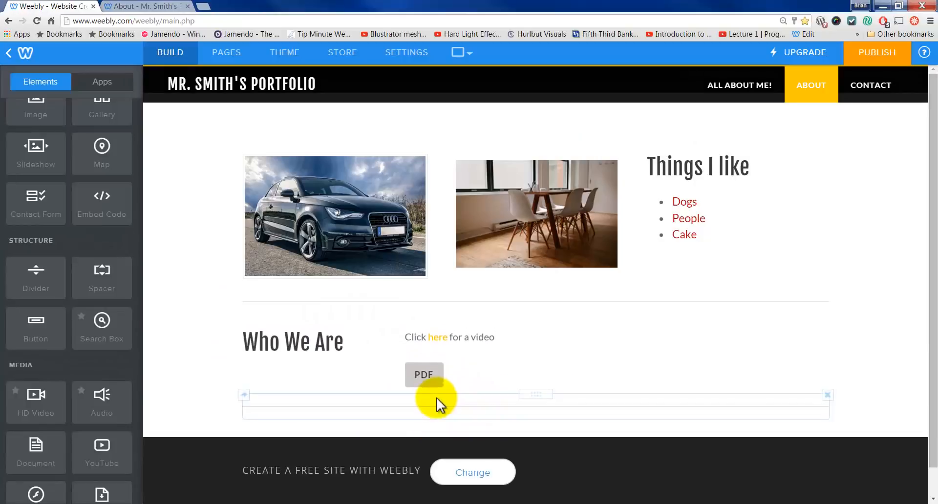
{"action": "scroll", "coordinate": [100, 205], "scroll_direction": "up", "scroll_amount": 2}
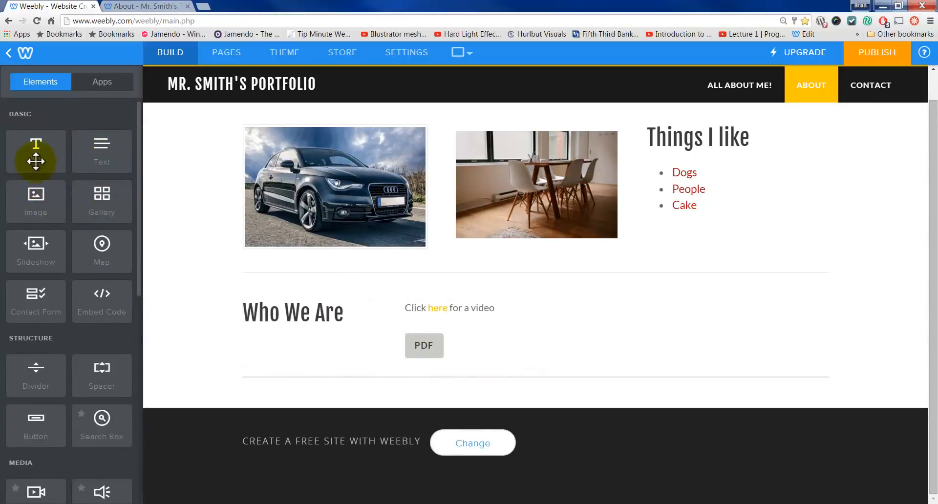
{"action": "left_click_drag", "start_coordinate": [35, 162], "coordinate": [368, 392]}
{"action": "left_click_drag", "start_coordinate": [111, 159], "coordinate": [435, 430]}
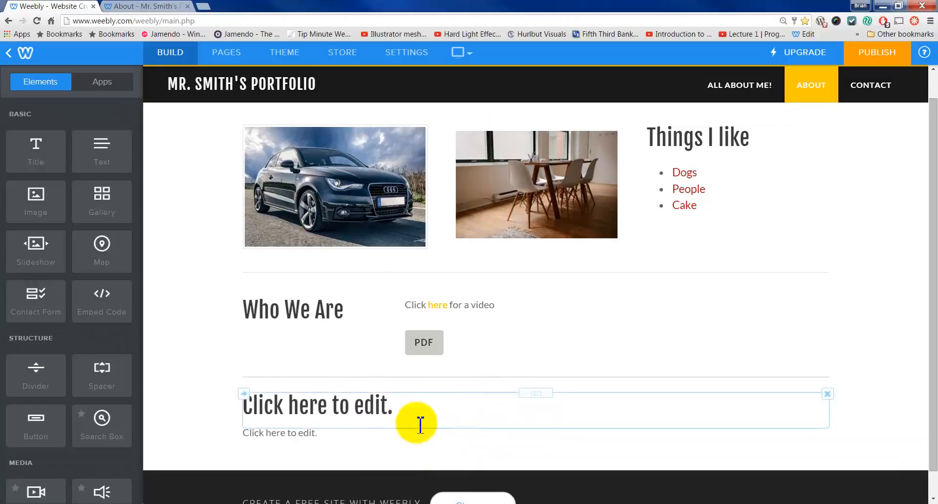
{"action": "left_click", "coordinate": [348, 436]}
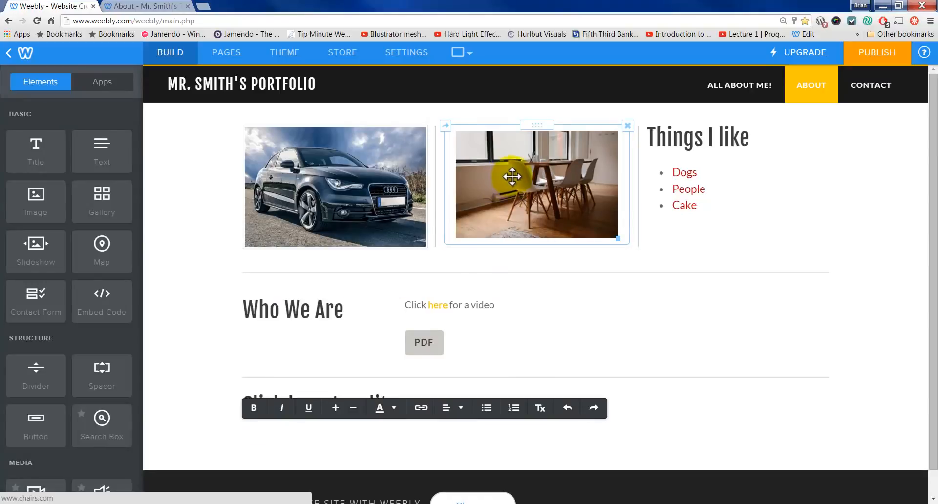
{"action": "left_click_drag", "start_coordinate": [512, 176], "coordinate": [361, 415]}
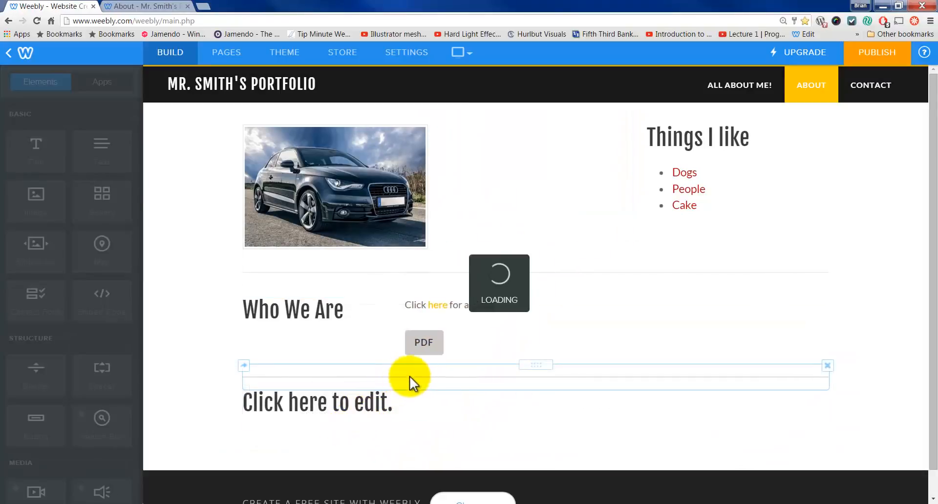
Step: Delete the chair picture text block and the empty title block
{"action": "scroll", "coordinate": [425, 367], "scroll_direction": "down", "scroll_amount": 3}
{"action": "left_click", "coordinate": [464, 330]}
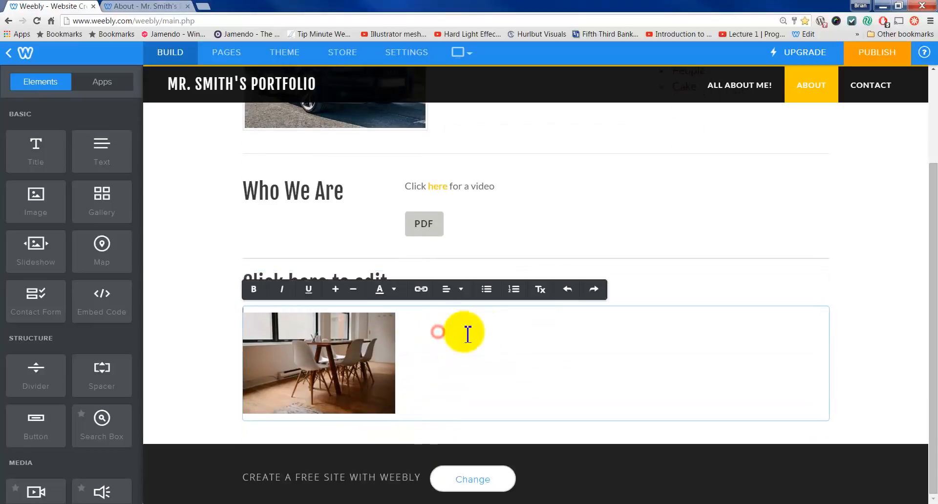
{"action": "left_click", "coordinate": [916, 230]}
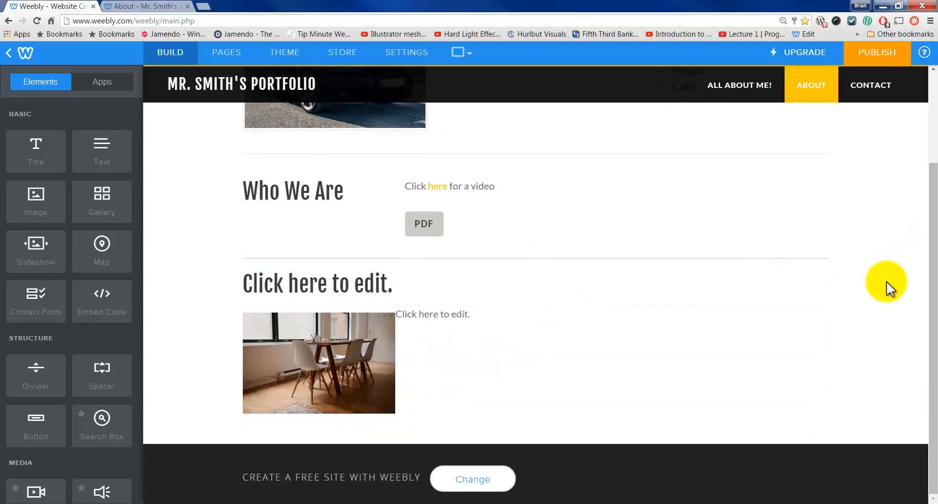
{"action": "scroll", "coordinate": [86, 305], "scroll_direction": "down", "scroll_amount": 3}
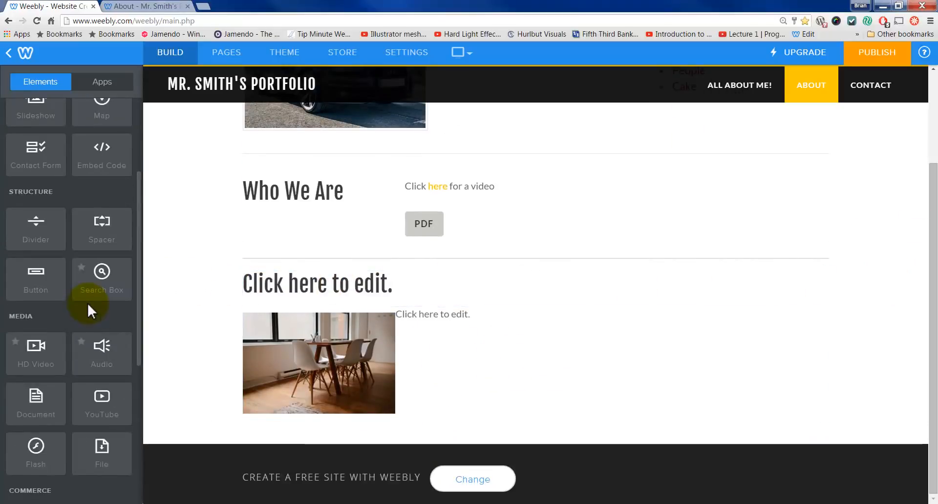
{"action": "scroll", "coordinate": [289, 393], "scroll_direction": "up", "scroll_amount": 1}
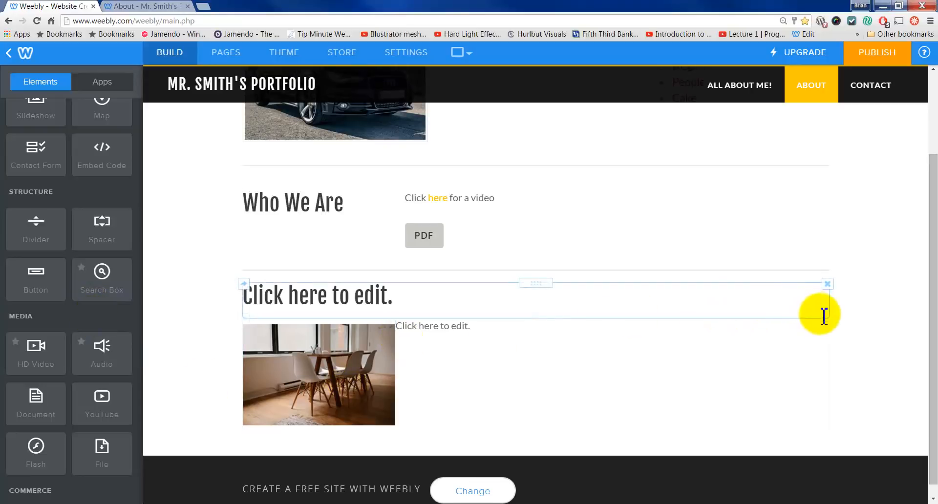
{"action": "left_click", "coordinate": [828, 320]}
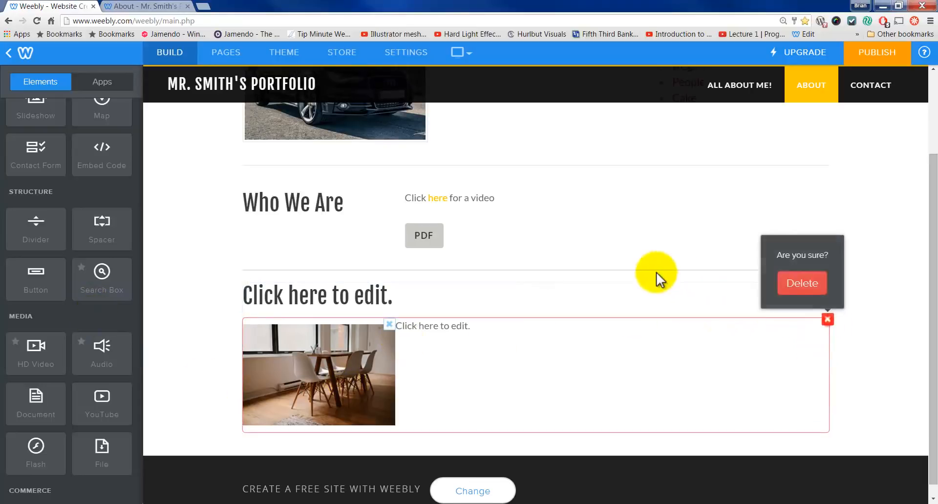
{"action": "left_click", "coordinate": [784, 287]}
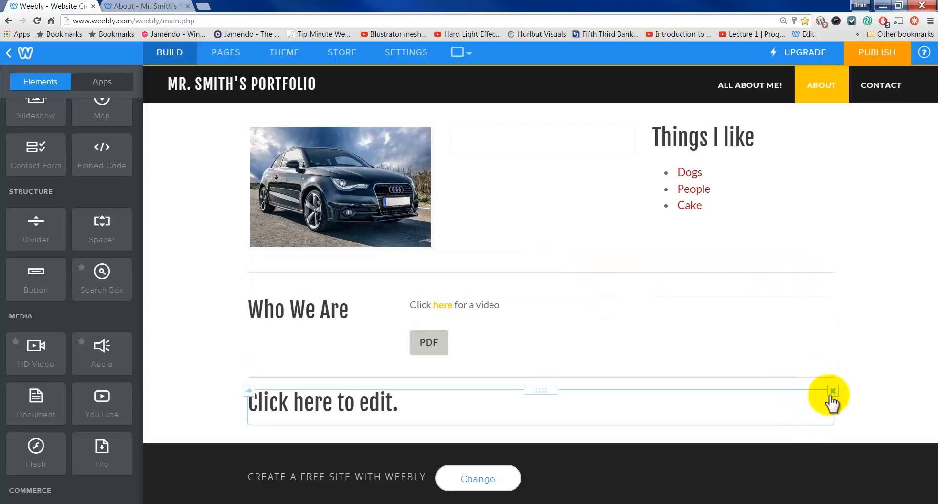
{"action": "left_click", "coordinate": [832, 391]}
{"action": "left_click", "coordinate": [818, 357]}
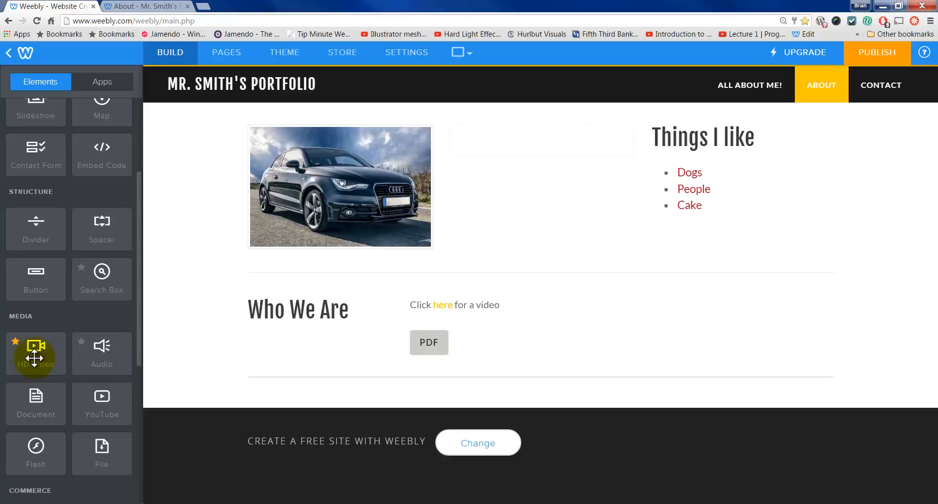
{"action": "left_click_drag", "start_coordinate": [34, 358], "coordinate": [386, 389]}
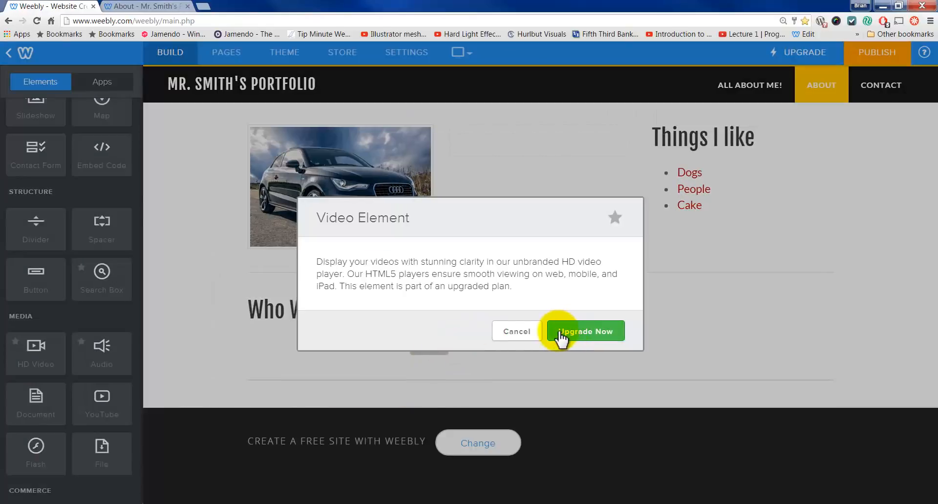
{"action": "left_click", "coordinate": [560, 333]}
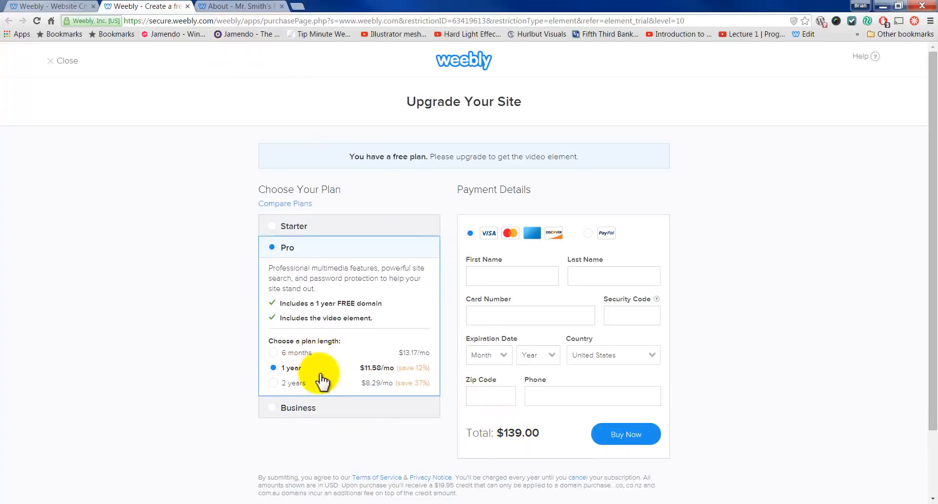
{"action": "left_click", "coordinate": [187, 7]}
{"action": "left_click", "coordinate": [520, 329]}
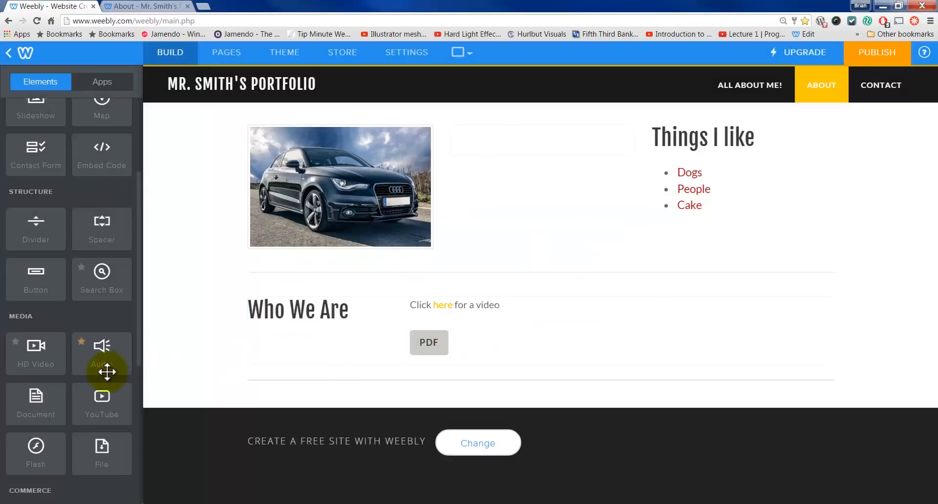
Step: Add a YouTube video block below the PDF button and open its settings
{"action": "left_click_drag", "start_coordinate": [98, 400], "coordinate": [365, 389]}
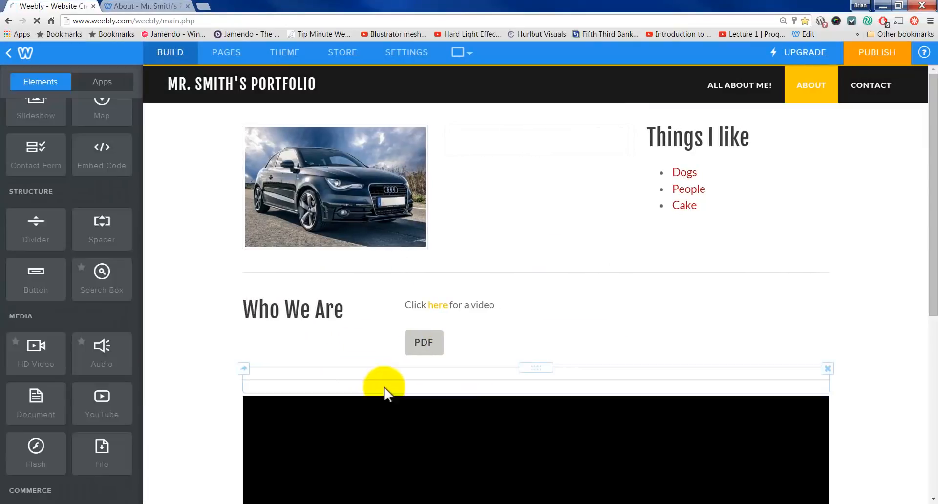
{"action": "scroll", "coordinate": [391, 386], "scroll_direction": "down", "scroll_amount": 4}
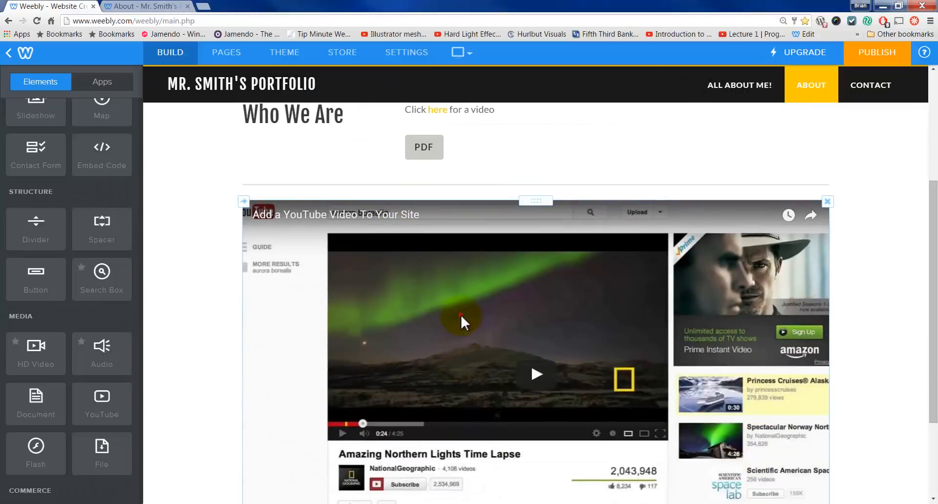
{"action": "left_click", "coordinate": [461, 315]}
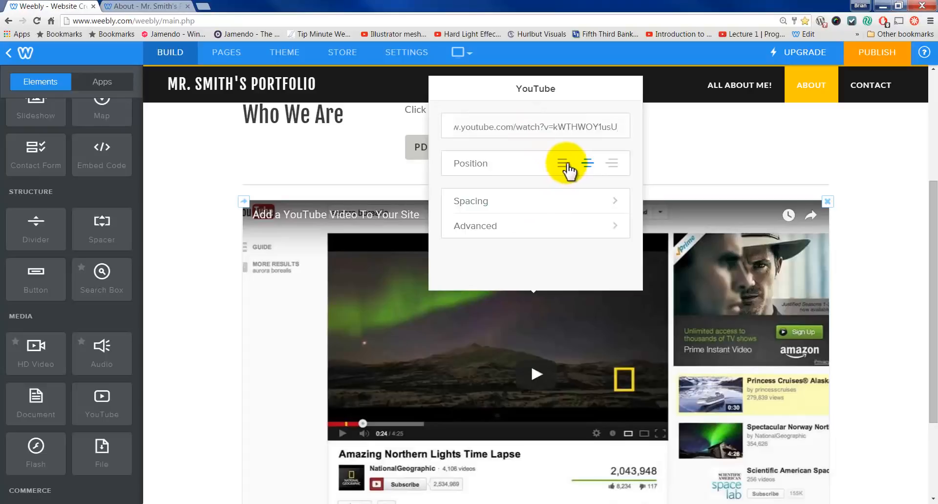
{"action": "left_click", "coordinate": [561, 201]}
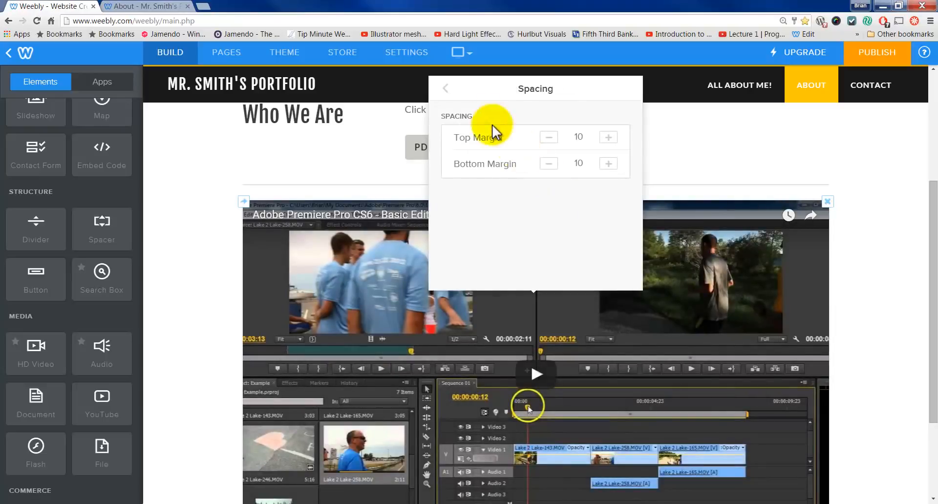
{"action": "left_click", "coordinate": [445, 88]}
Step: Set the video size to Medium under Advanced and align it to the left
{"action": "left_click", "coordinate": [535, 225]}
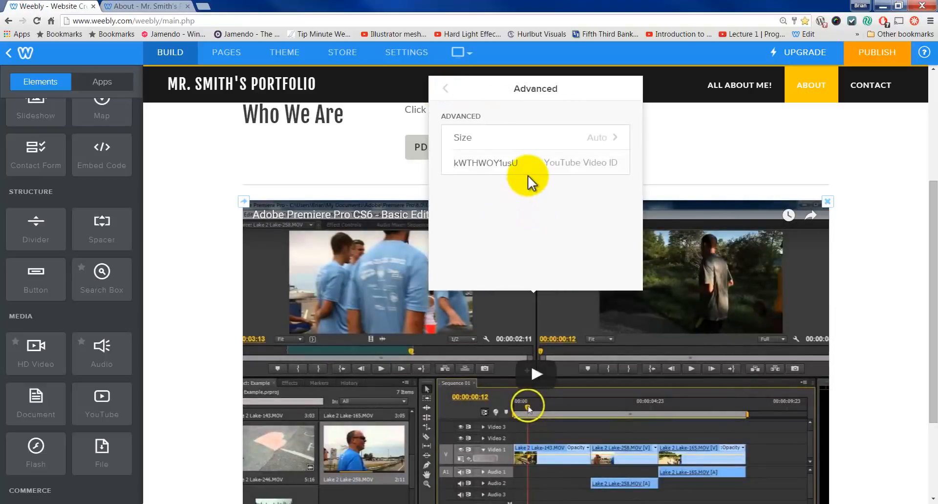
{"action": "left_click", "coordinate": [488, 139]}
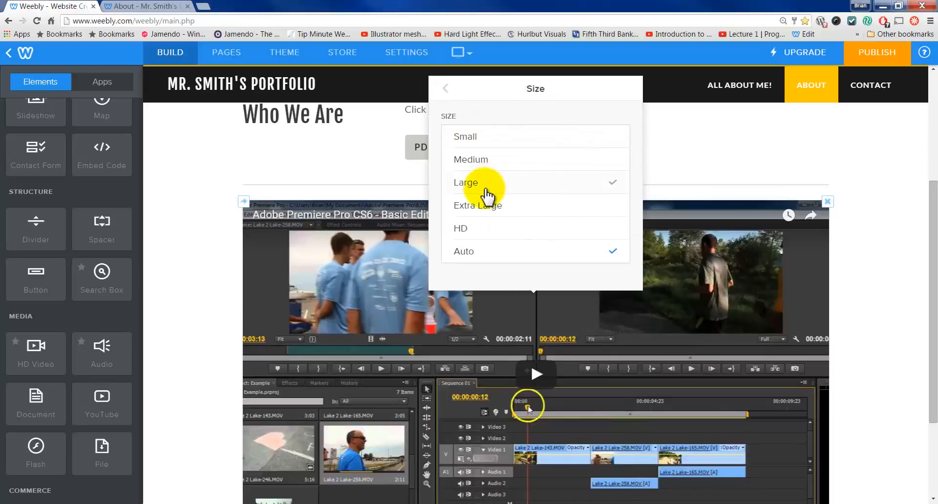
{"action": "left_click", "coordinate": [497, 161]}
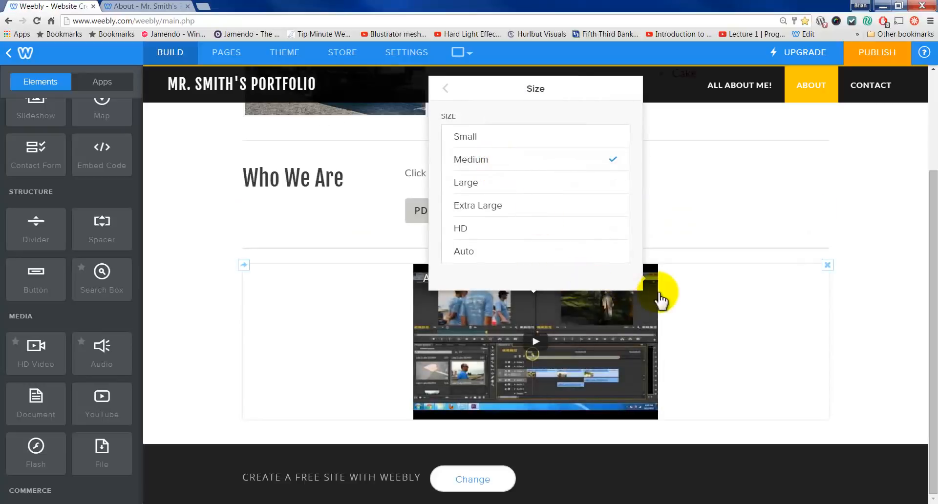
{"action": "left_click", "coordinate": [447, 92]}
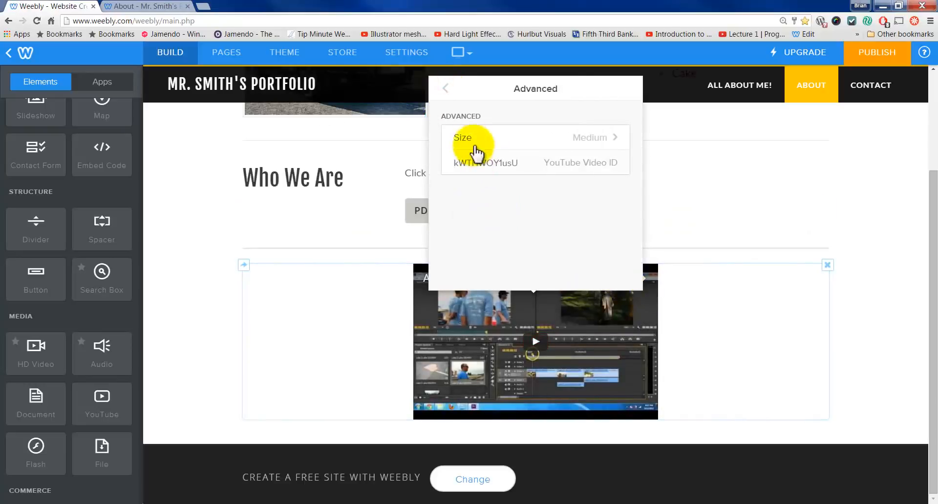
{"action": "left_click", "coordinate": [444, 91]}
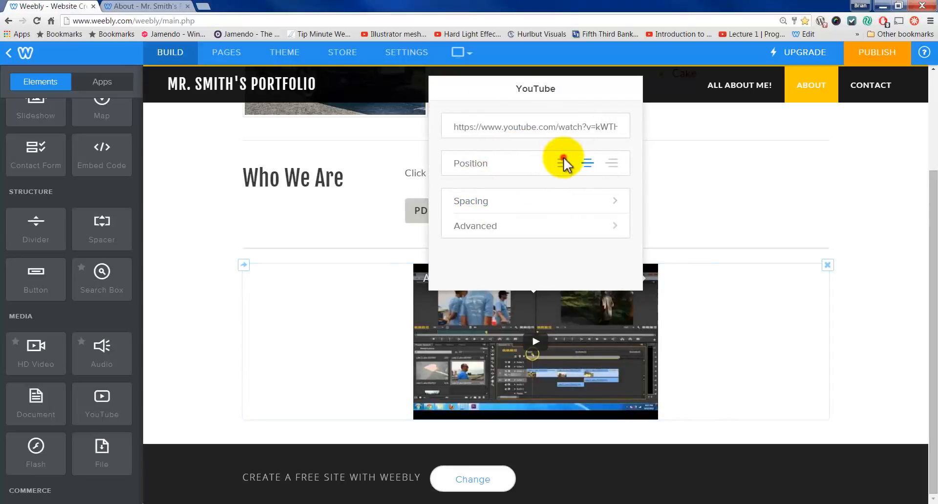
{"action": "left_click", "coordinate": [563, 163]}
{"action": "left_click", "coordinate": [896, 265]}
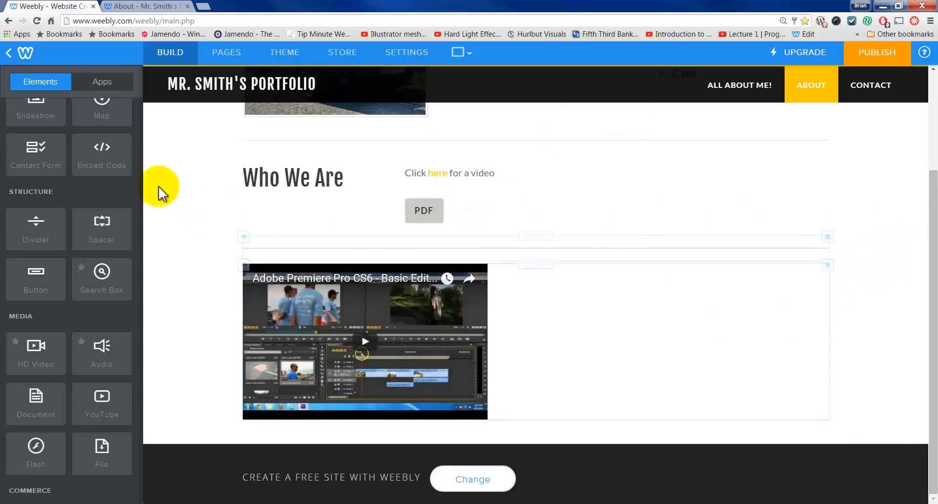
{"action": "scroll", "coordinate": [93, 205], "scroll_direction": "up", "scroll_amount": 3}
Step: Place a text block right of the video reading 'Here is a video for you!'
{"action": "left_click_drag", "start_coordinate": [88, 163], "coordinate": [777, 351]}
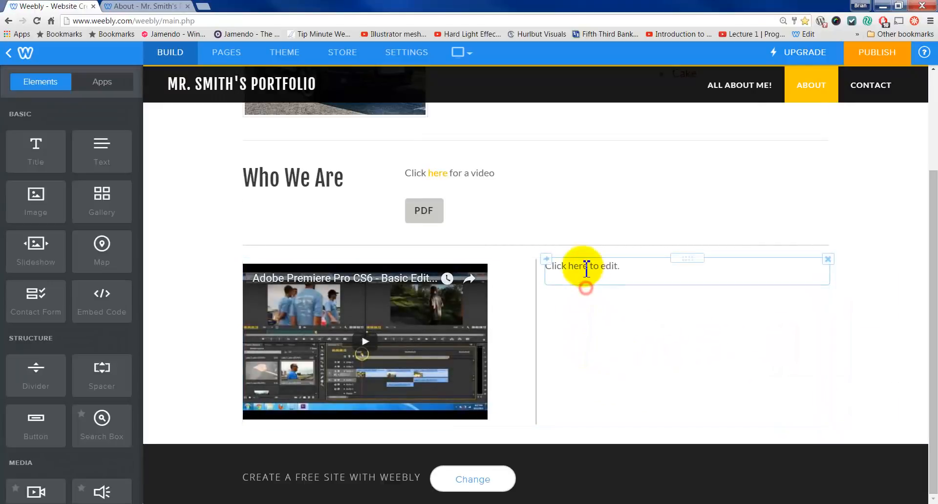
{"action": "left_click", "coordinate": [583, 266]}
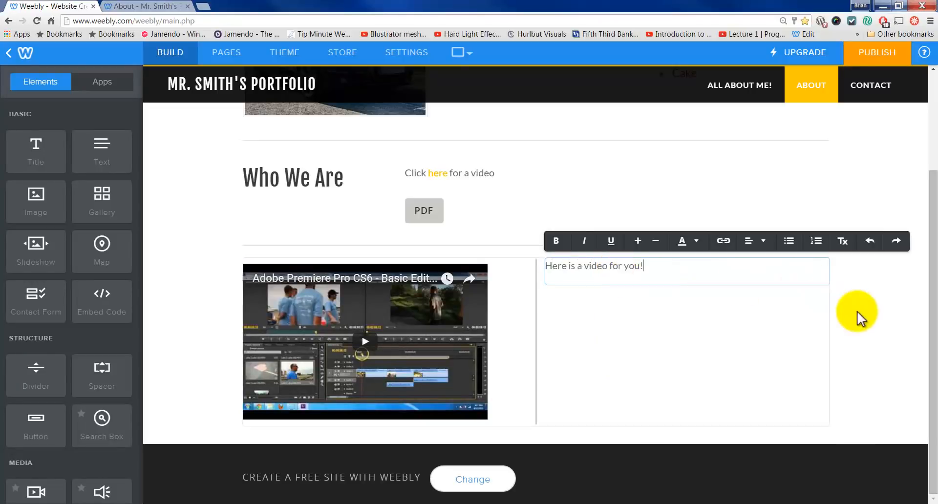
{"action": "left_click", "coordinate": [896, 310]}
{"action": "scroll", "coordinate": [876, 334], "scroll_direction": "up", "scroll_amount": 3}
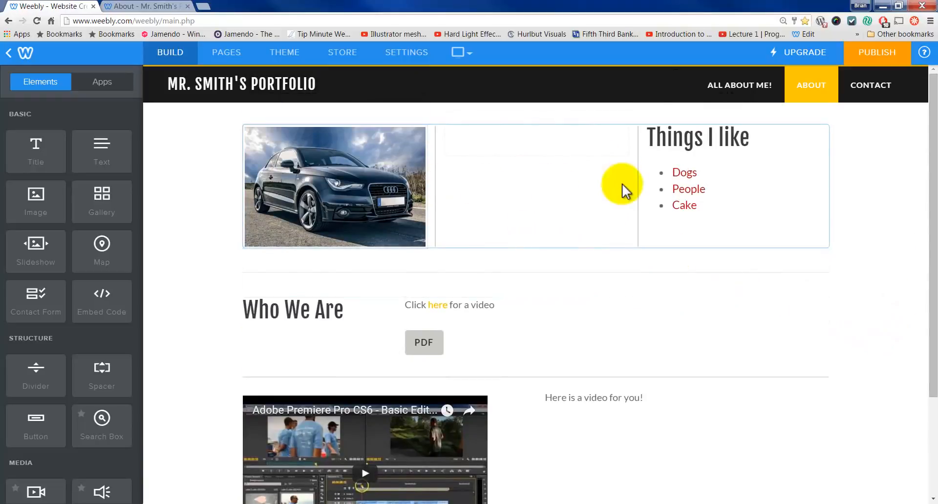
Step: Delete the empty middle-column block so the car photo sits beside the Things I like list
{"action": "left_click", "coordinate": [628, 125]}
{"action": "left_click", "coordinate": [599, 190]}
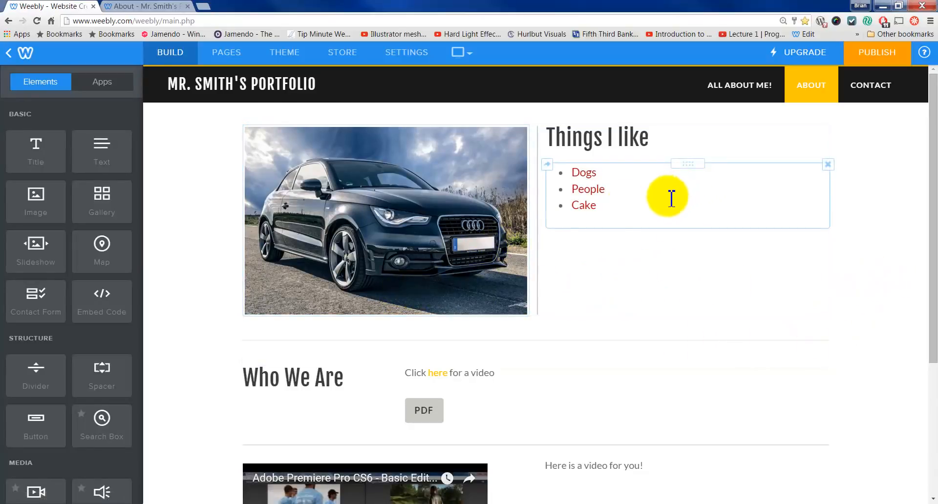
{"action": "scroll", "coordinate": [69, 338], "scroll_direction": "down", "scroll_amount": 6}
{"action": "scroll", "coordinate": [74, 339], "scroll_direction": "down", "scroll_amount": 3}
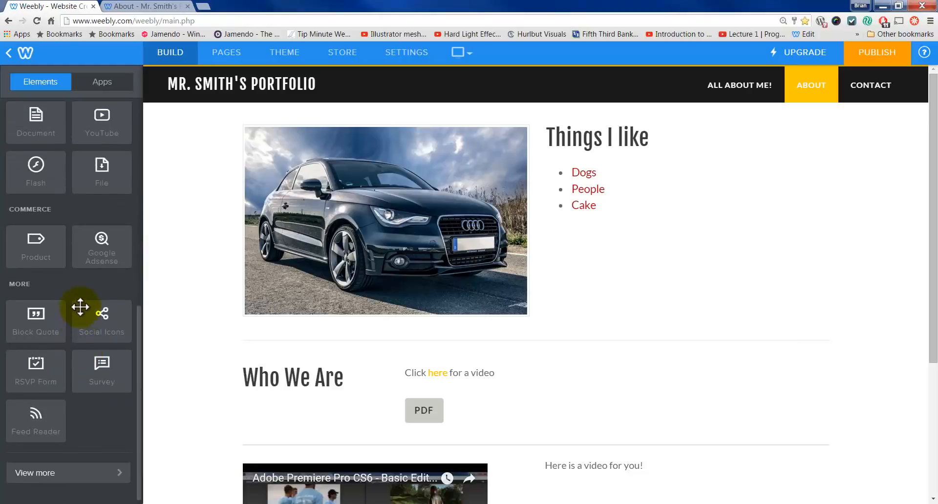
Step: Browse the Featured Apps list, including Schedulista, Call Out Box and SiteWit
{"action": "scroll", "coordinate": [88, 314], "scroll_direction": "up", "scroll_amount": 5}
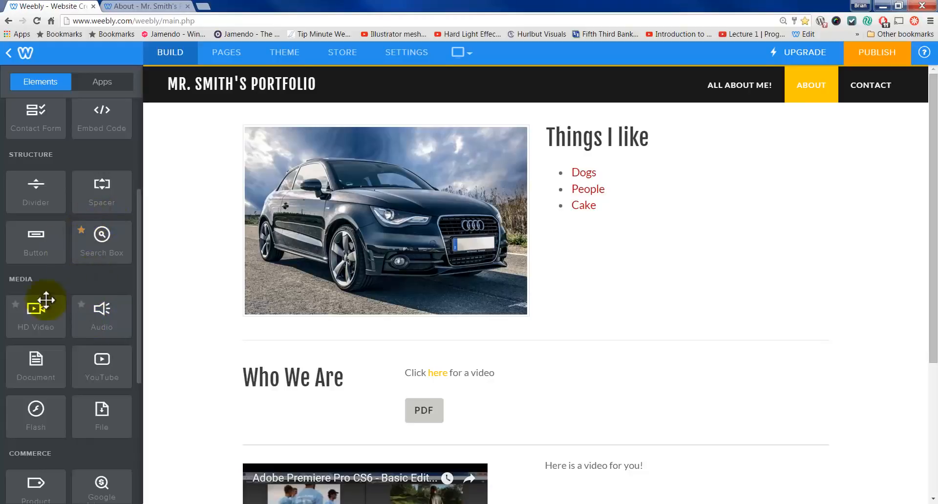
{"action": "scroll", "coordinate": [95, 268], "scroll_direction": "up", "scroll_amount": 4}
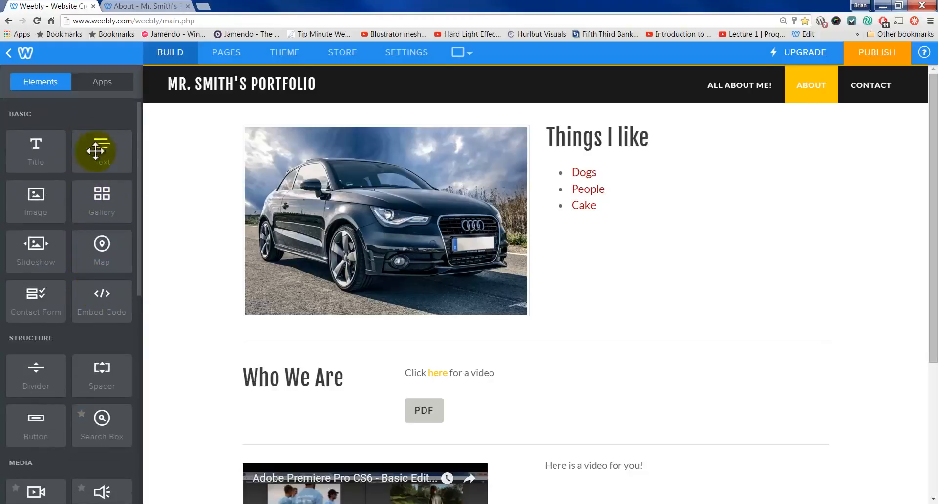
{"action": "left_click", "coordinate": [98, 89]}
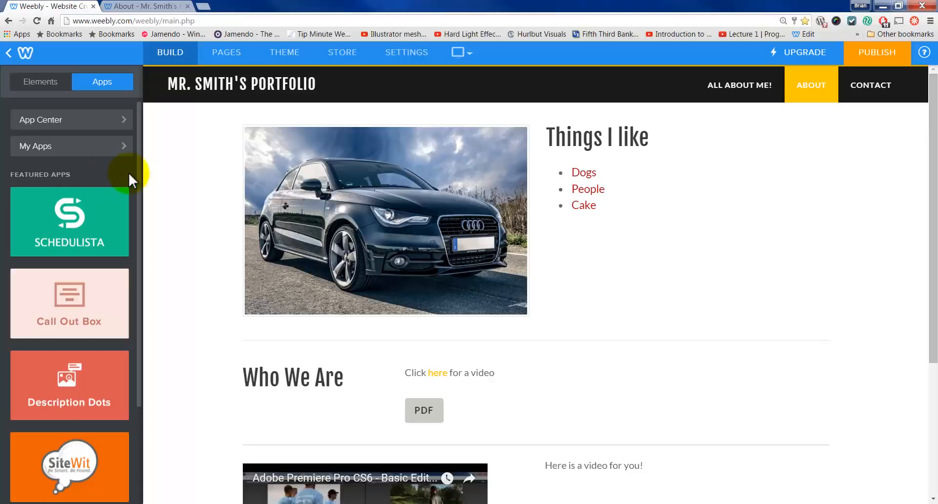
{"action": "scroll", "coordinate": [102, 254], "scroll_direction": "down", "scroll_amount": 3}
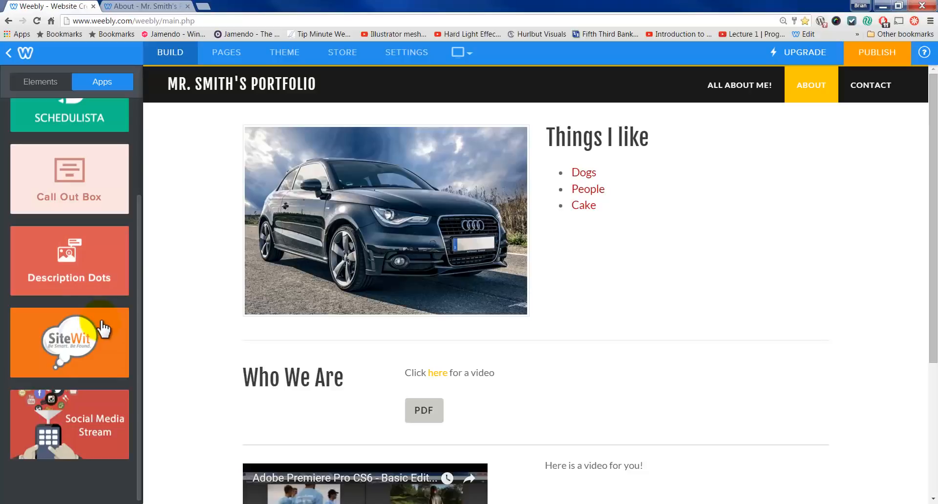
{"action": "scroll", "coordinate": [111, 321], "scroll_direction": "up", "scroll_amount": 4}
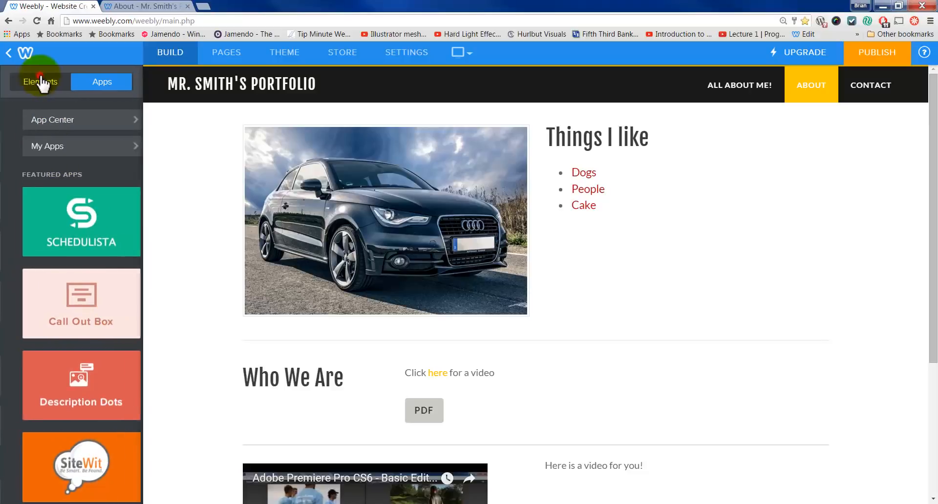
Step: Preview the About page in Mobile view, then return to Desktop with the Elements list shown
{"action": "left_click", "coordinate": [48, 85]}
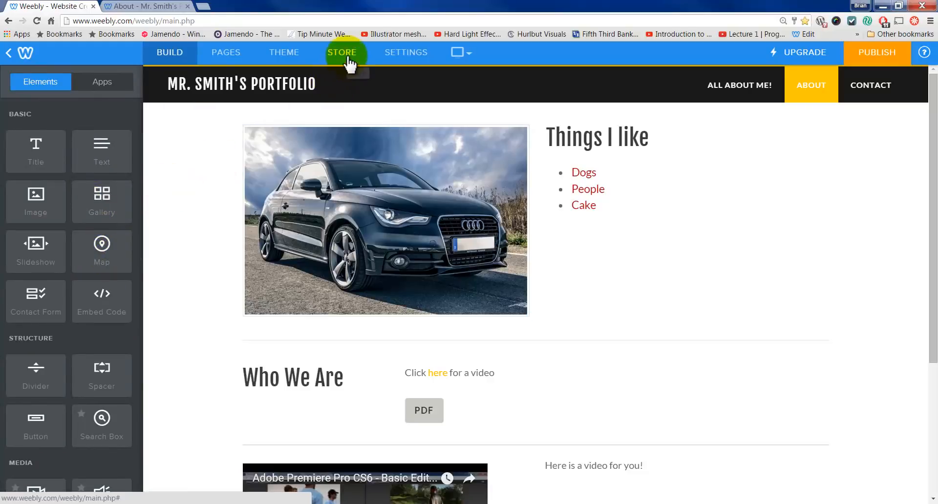
{"action": "left_click", "coordinate": [468, 53]}
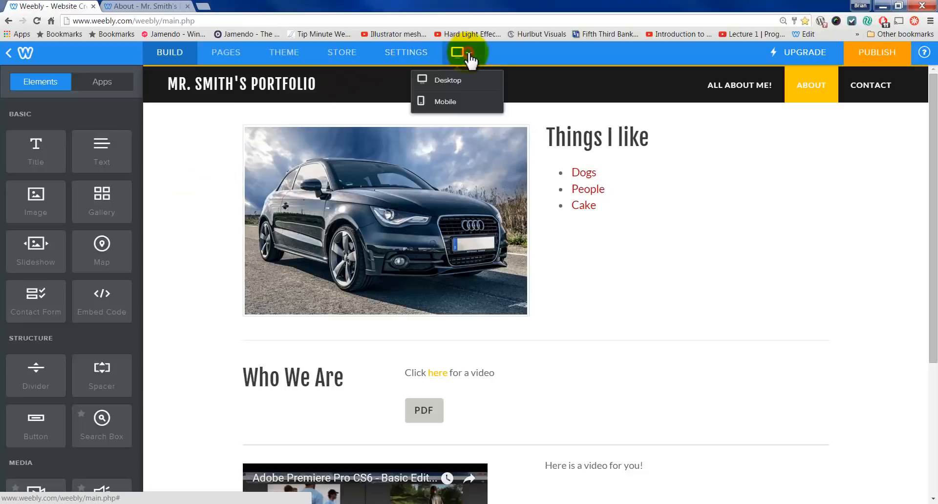
{"action": "left_click", "coordinate": [454, 101]}
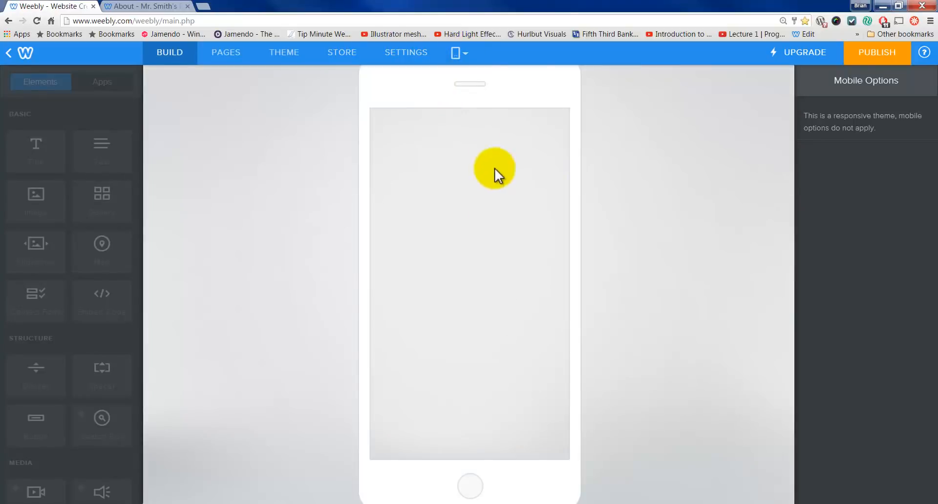
{"action": "scroll", "coordinate": [552, 198], "scroll_direction": "down", "scroll_amount": 8}
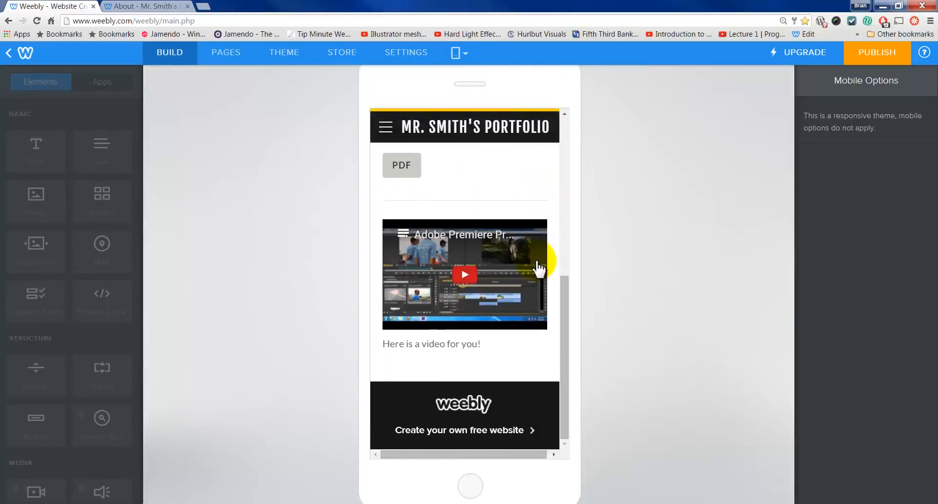
{"action": "scroll", "coordinate": [537, 269], "scroll_direction": "up", "scroll_amount": 8}
{"action": "left_click", "coordinate": [459, 54]}
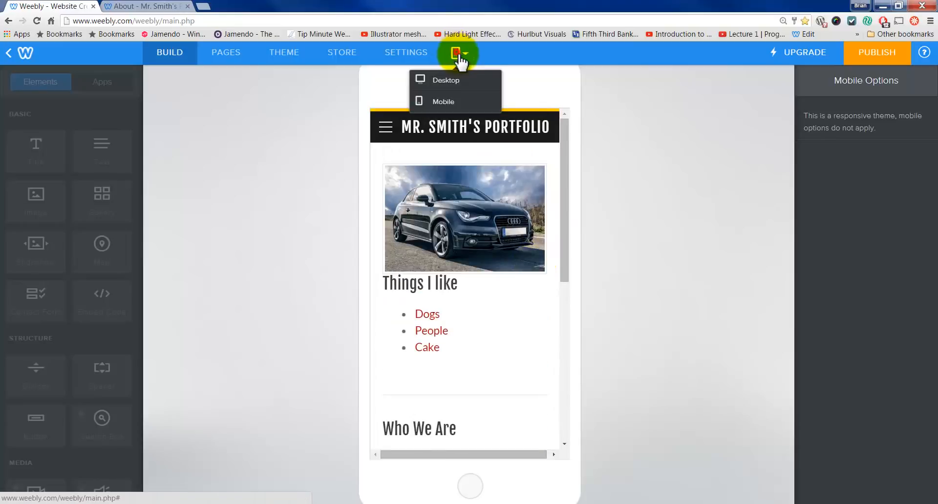
{"action": "left_click", "coordinate": [462, 80]}
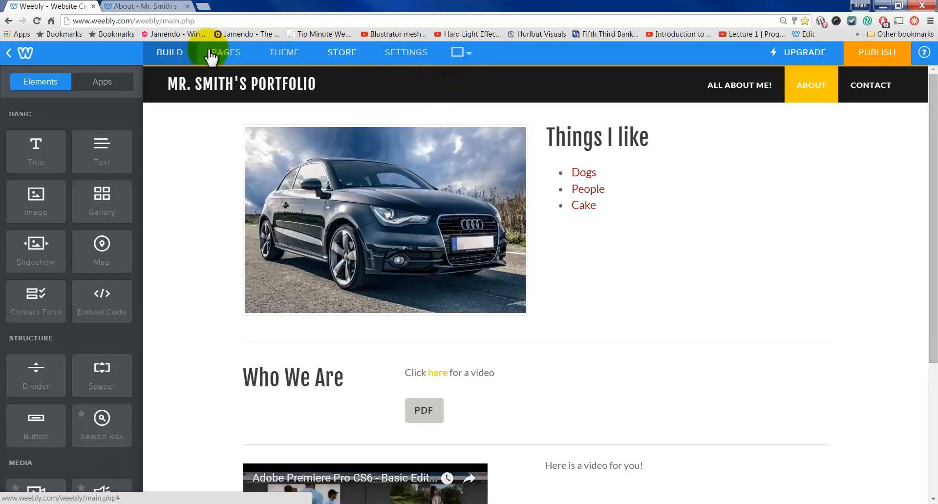
Step: Add a new standard page named Unit 1
{"action": "left_click", "coordinate": [230, 54]}
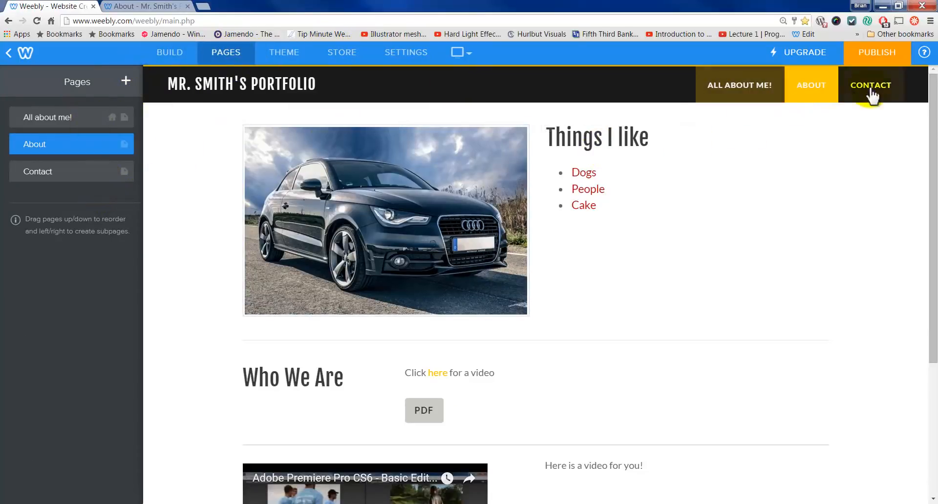
{"action": "left_click", "coordinate": [127, 83]}
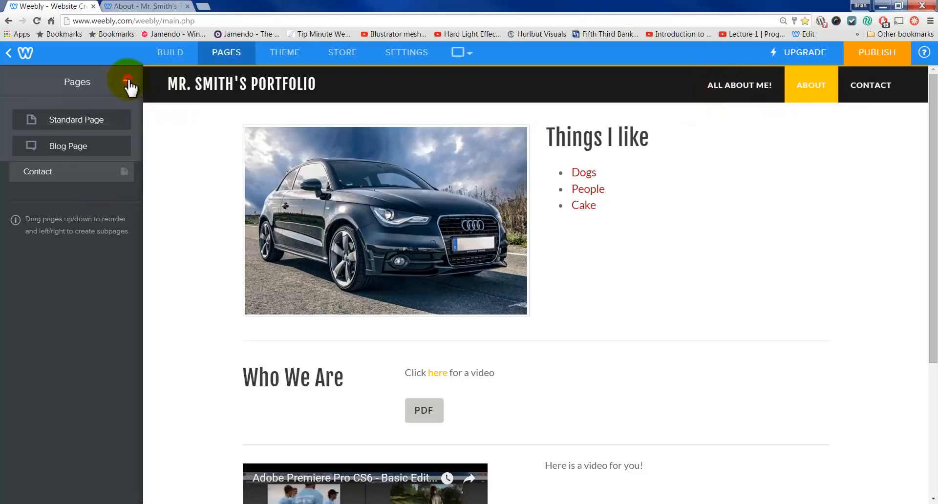
{"action": "left_click", "coordinate": [82, 119]}
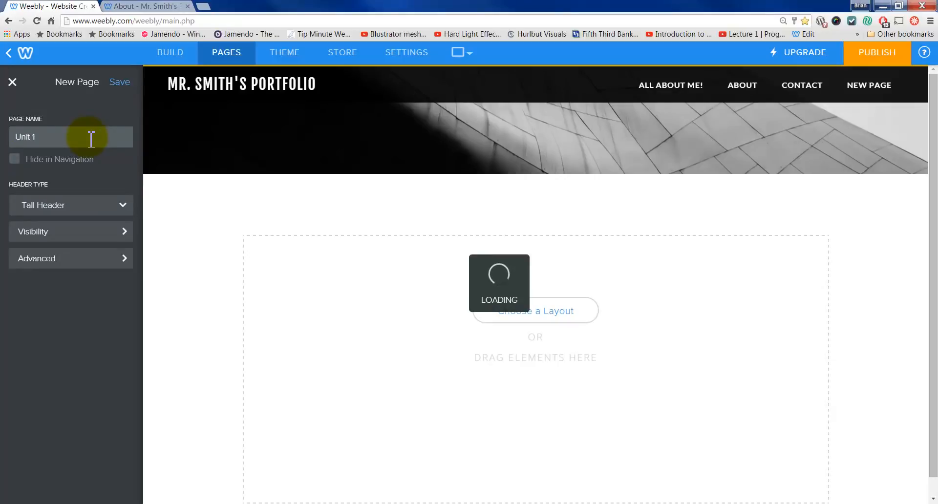
{"action": "left_click", "coordinate": [122, 82]}
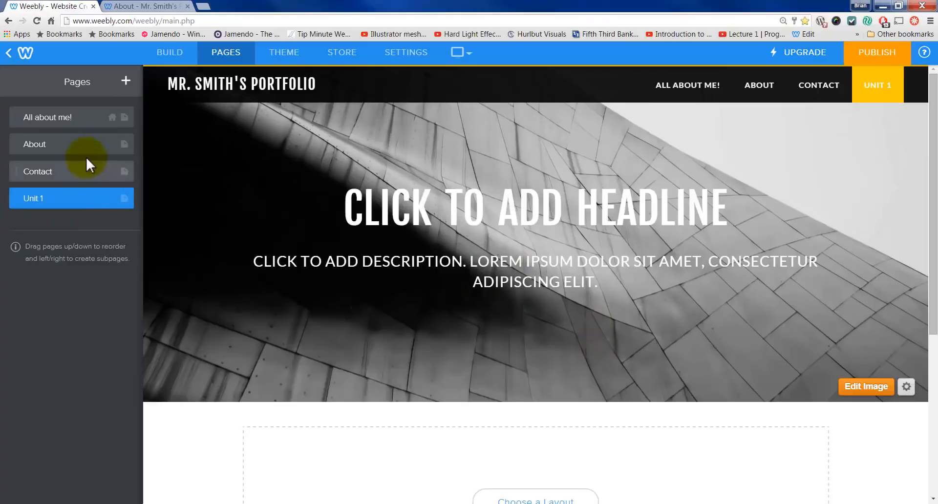
Step: Nest Unit 1 as a subpage of About and confirm it shows in the About dropdown
{"action": "left_click_drag", "start_coordinate": [40, 198], "coordinate": [18, 171]}
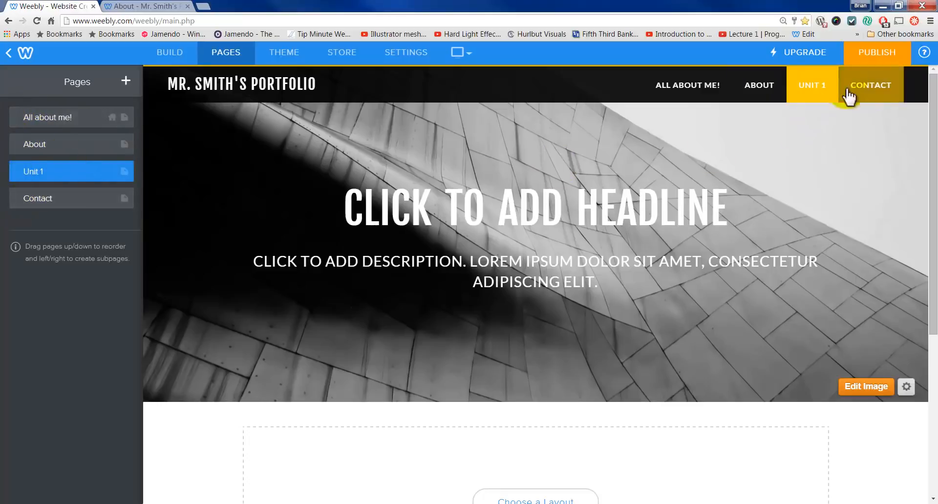
{"action": "mouse_move", "coordinate": [15, 171]}
{"action": "left_mouse_down"}
{"action": "mouse_move", "coordinate": [34, 172]}
{"action": "mouse_move", "coordinate": [40, 188]}
{"action": "mouse_move", "coordinate": [25, 147]}
{"action": "mouse_move", "coordinate": [28, 161]}
{"action": "left_mouse_up"}
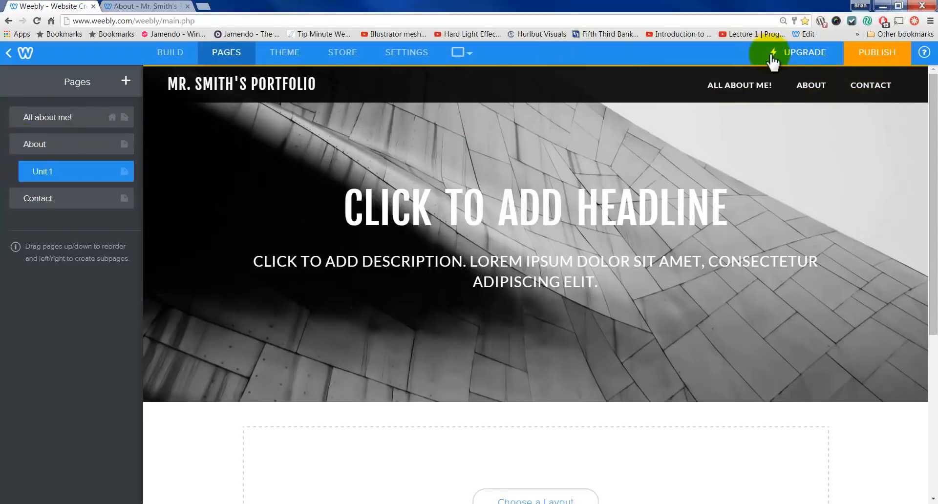
{"action": "mouse_move", "coordinate": [811, 87]}
{"action": "left_click", "coordinate": [815, 120]}
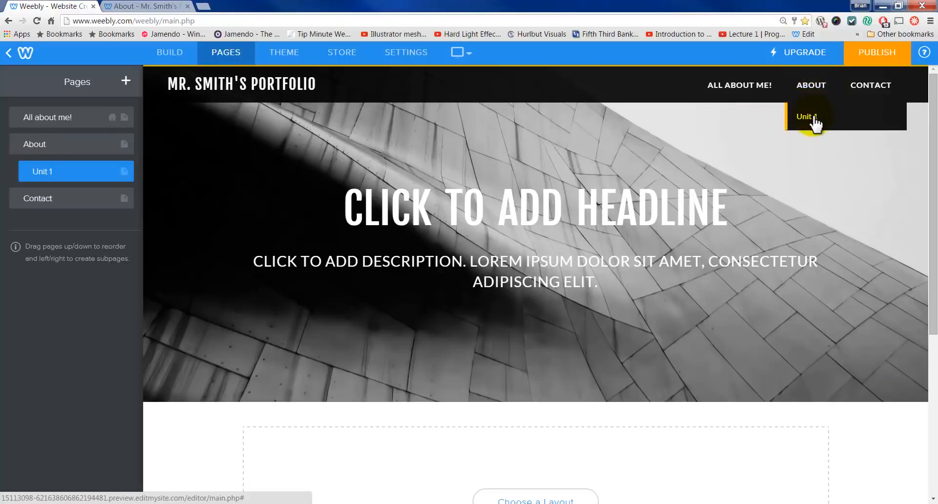
{"action": "left_click", "coordinate": [126, 81]}
Step: Add a standard page named Test and nest it as a subpage beneath Unit 1
{"action": "left_click", "coordinate": [87, 128]}
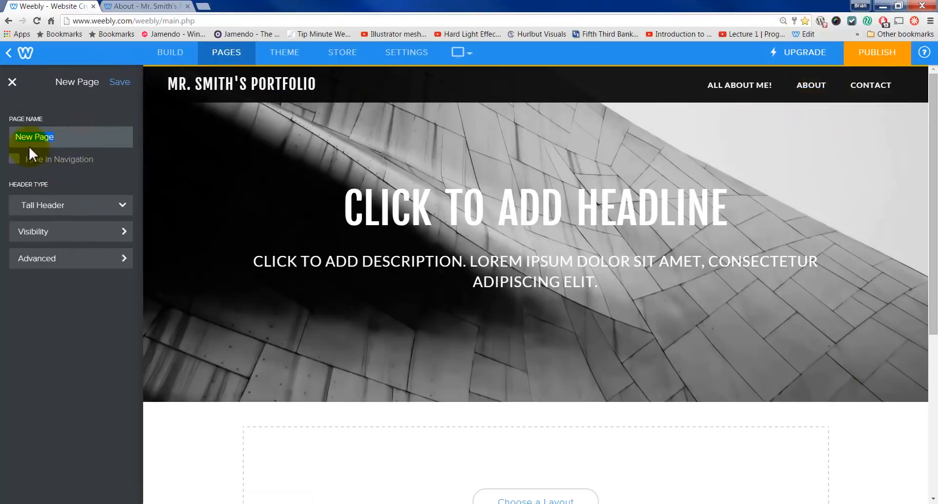
{"action": "type", "text": "Test"}
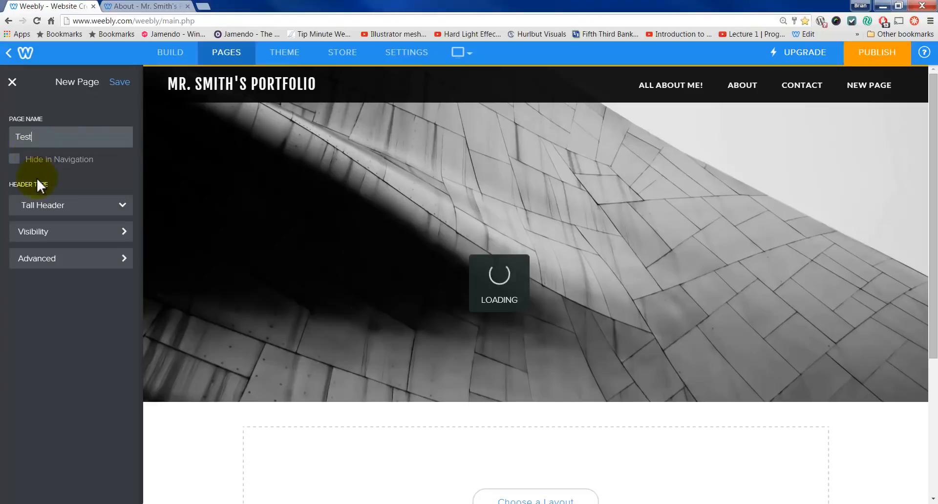
{"action": "left_click", "coordinate": [120, 82]}
{"action": "left_click_drag", "start_coordinate": [32, 224], "coordinate": [46, 199]}
{"action": "mouse_move", "coordinate": [806, 93]}
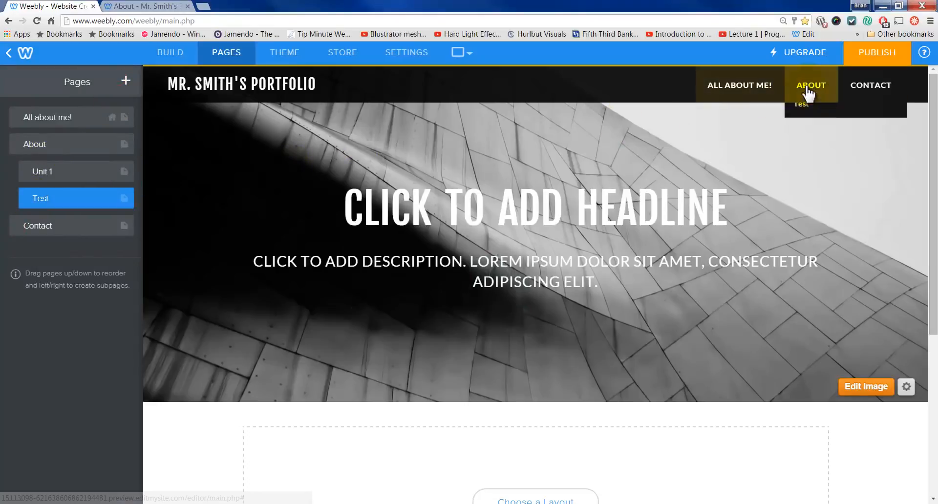
{"action": "mouse_move", "coordinate": [42, 201]}
{"action": "left_mouse_down"}
{"action": "mouse_move", "coordinate": [29, 201]}
{"action": "mouse_move", "coordinate": [43, 193]}
{"action": "left_mouse_up"}
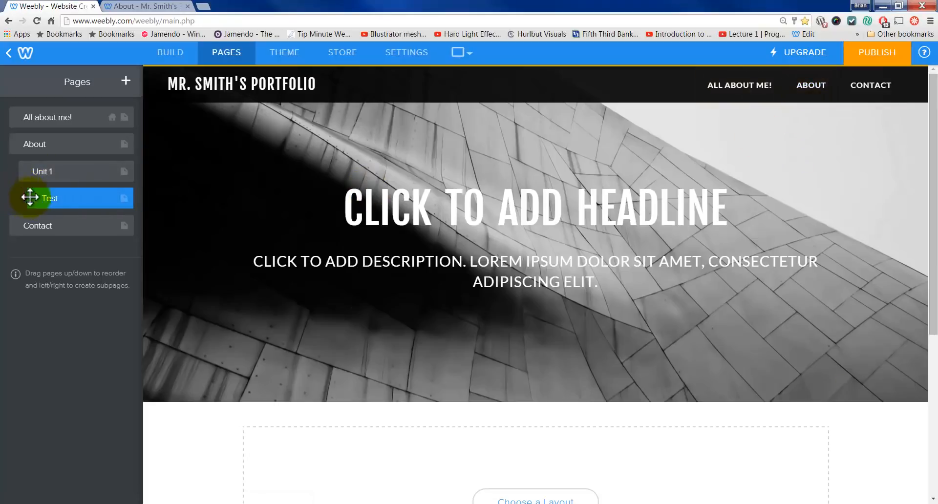
{"action": "mouse_move", "coordinate": [832, 91]}
{"action": "mouse_move", "coordinate": [820, 121]}
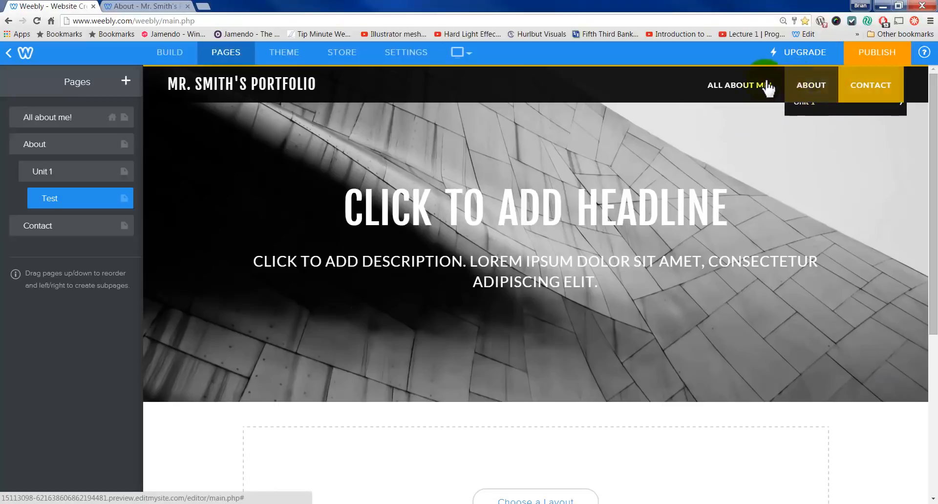
{"action": "mouse_move", "coordinate": [38, 189]}
{"action": "left_mouse_down"}
{"action": "mouse_move", "coordinate": [23, 197]}
{"action": "mouse_move", "coordinate": [30, 180]}
{"action": "left_mouse_up"}
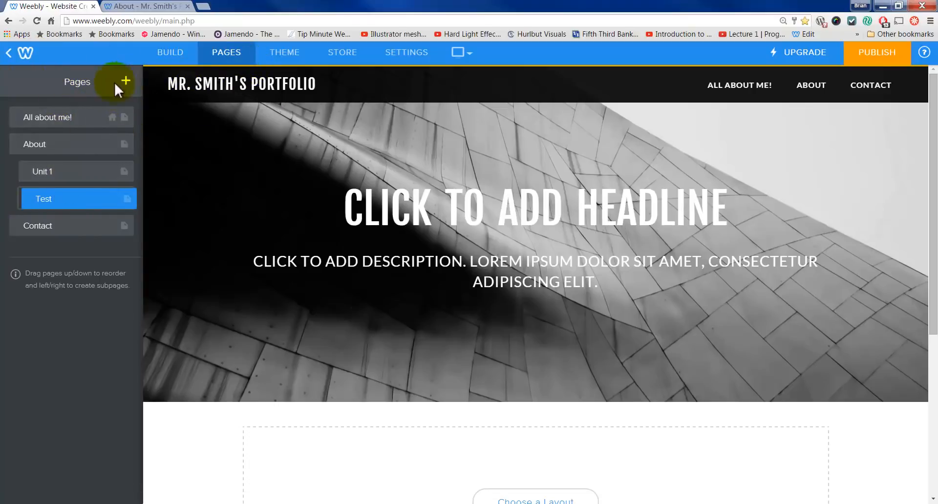
Step: In the All about me! page settings, untick Hide in Navigation
{"action": "left_click", "coordinate": [58, 122]}
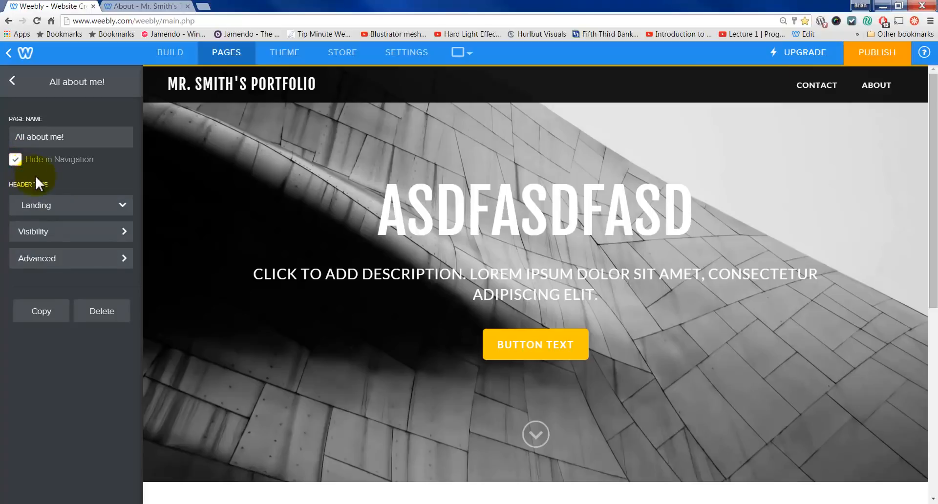
{"action": "mouse_move", "coordinate": [877, 93]}
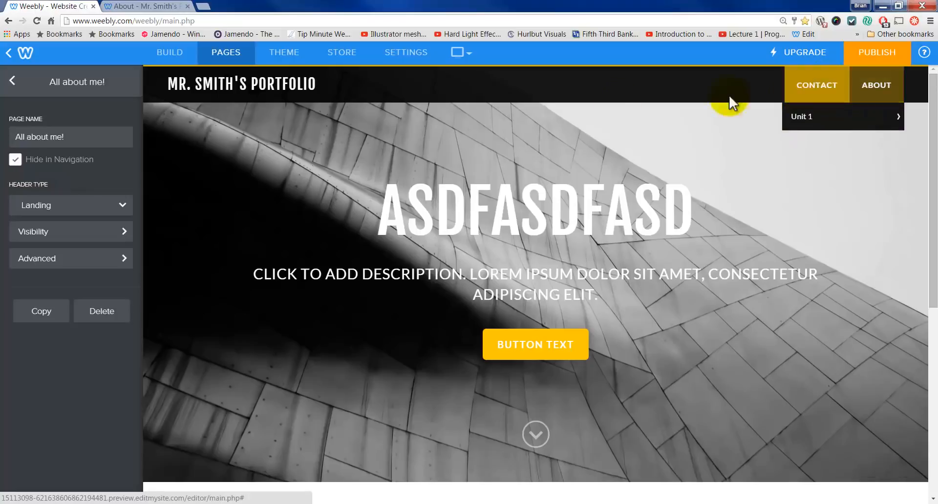
{"action": "left_click", "coordinate": [16, 161]}
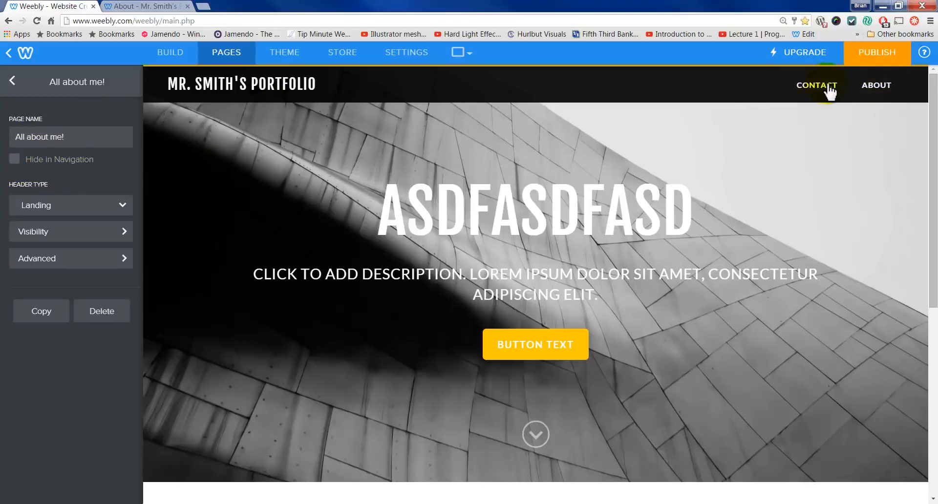
Step: Open the site Settings and dismiss the domain Change dialog without changing the address
{"action": "left_click", "coordinate": [401, 61]}
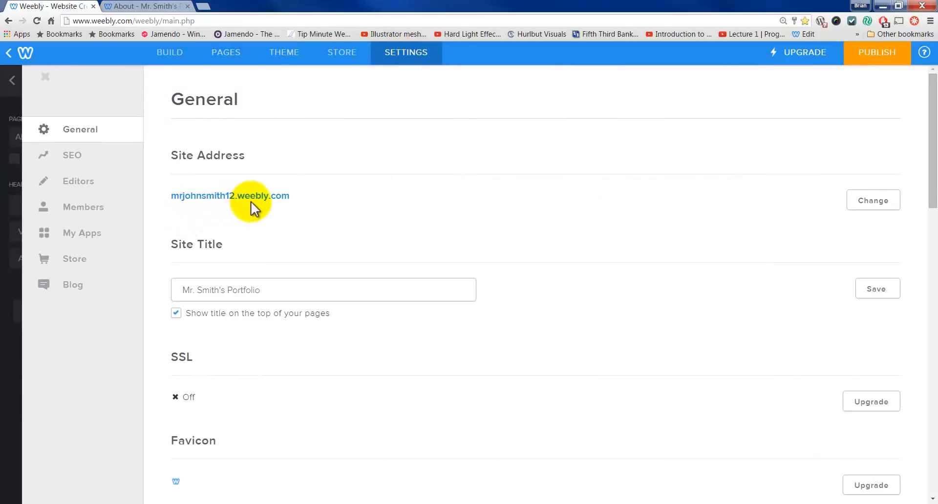
{"action": "left_click", "coordinate": [880, 202]}
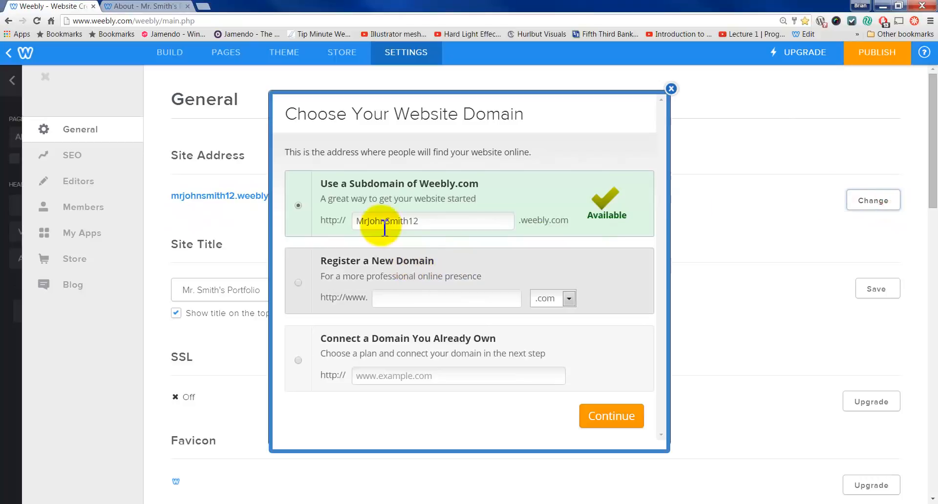
{"action": "left_click", "coordinate": [671, 89]}
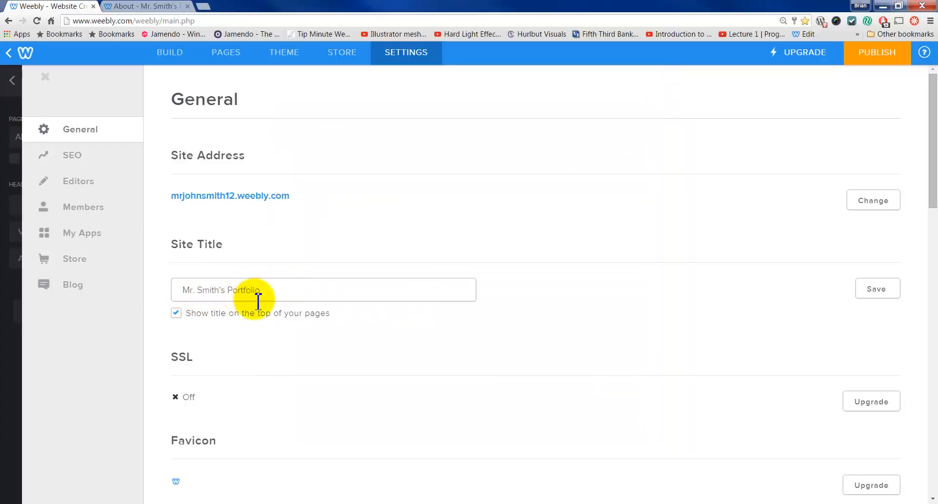
Step: Scroll through the General options and view the Editors section, which lists no editors
{"action": "scroll", "coordinate": [308, 309], "scroll_direction": "down", "scroll_amount": 2}
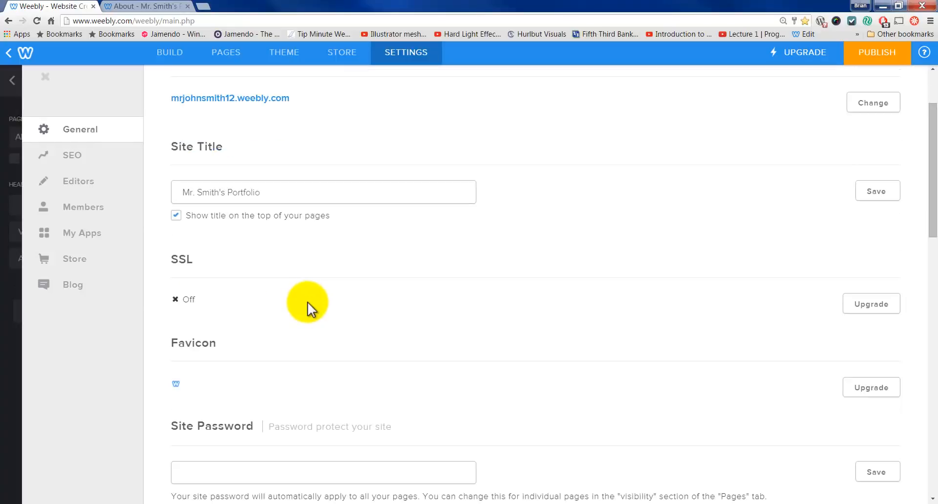
{"action": "scroll", "coordinate": [304, 303], "scroll_direction": "down", "scroll_amount": 1}
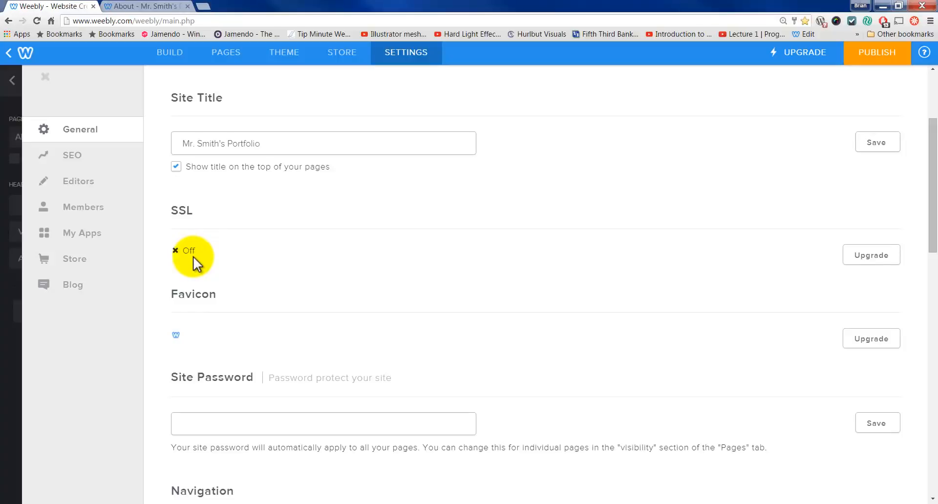
{"action": "scroll", "coordinate": [198, 257], "scroll_direction": "down", "scroll_amount": 2}
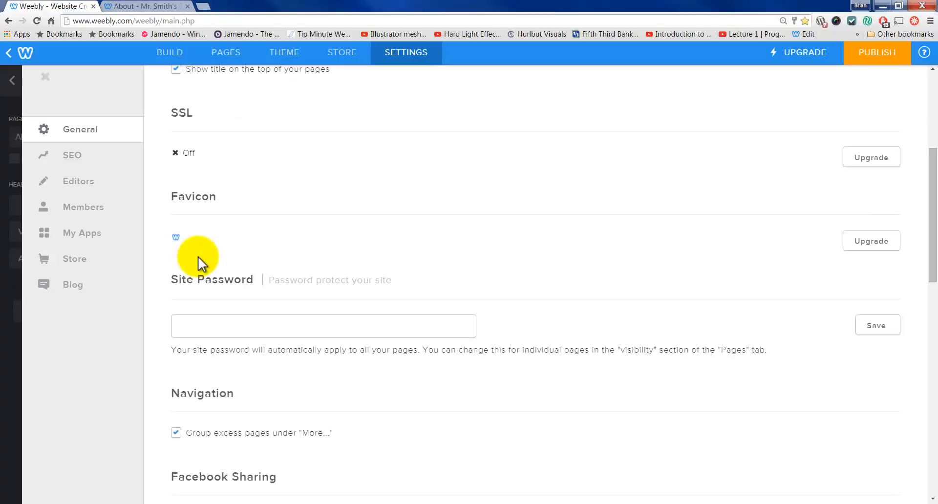
{"action": "scroll", "coordinate": [198, 264], "scroll_direction": "down", "scroll_amount": 2}
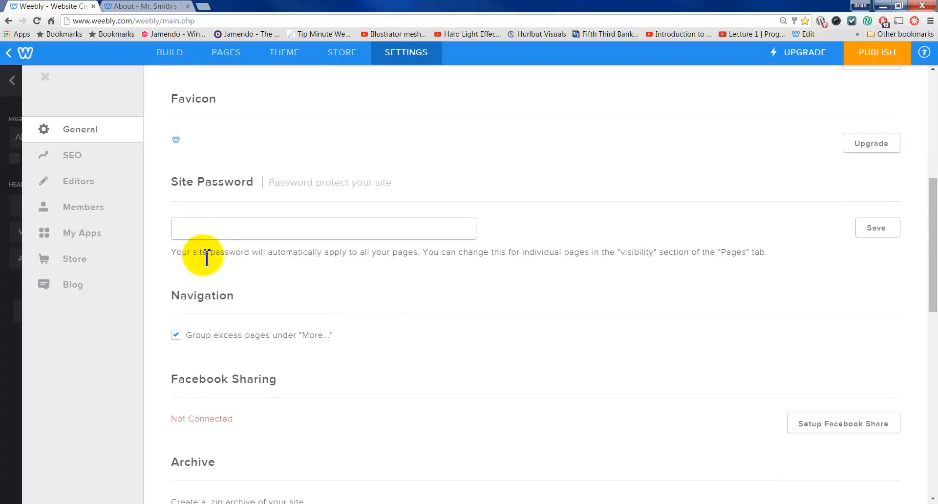
{"action": "scroll", "coordinate": [226, 252], "scroll_direction": "down", "scroll_amount": 2}
{"action": "scroll", "coordinate": [242, 256], "scroll_direction": "down", "scroll_amount": 3}
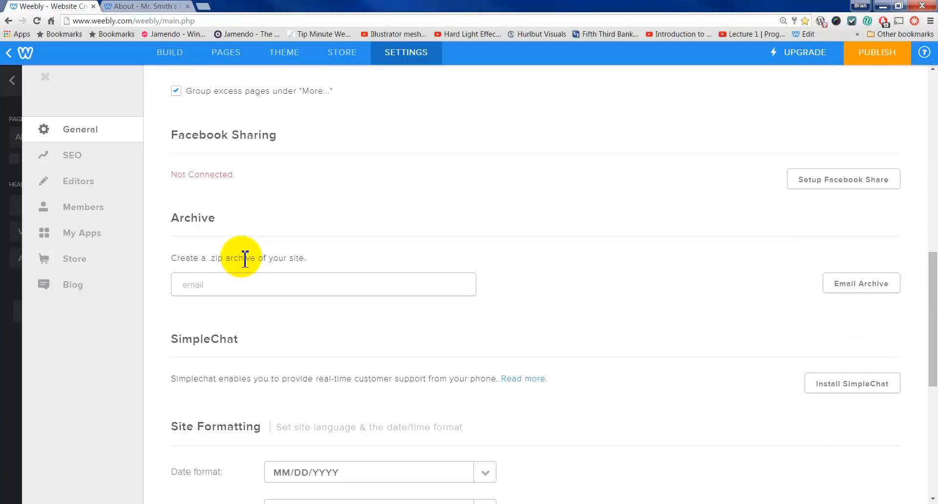
{"action": "scroll", "coordinate": [245, 257], "scroll_direction": "down", "scroll_amount": 5}
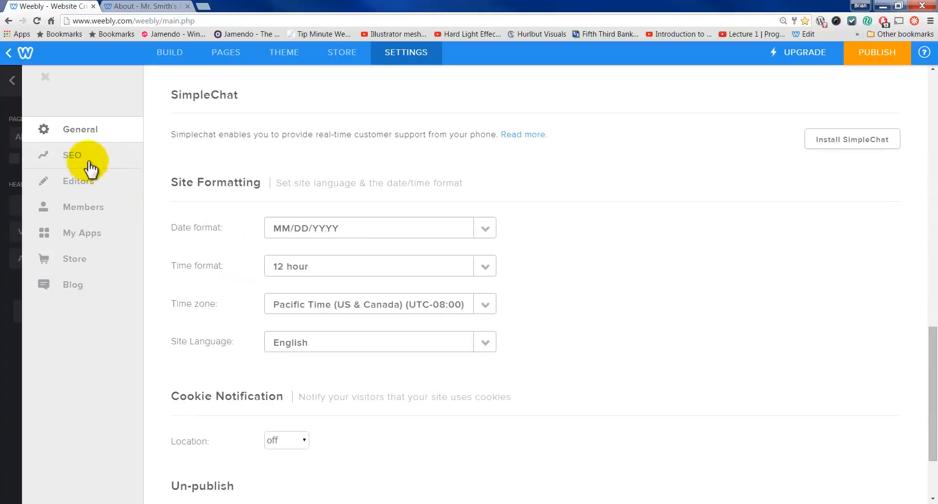
{"action": "left_click", "coordinate": [88, 184]}
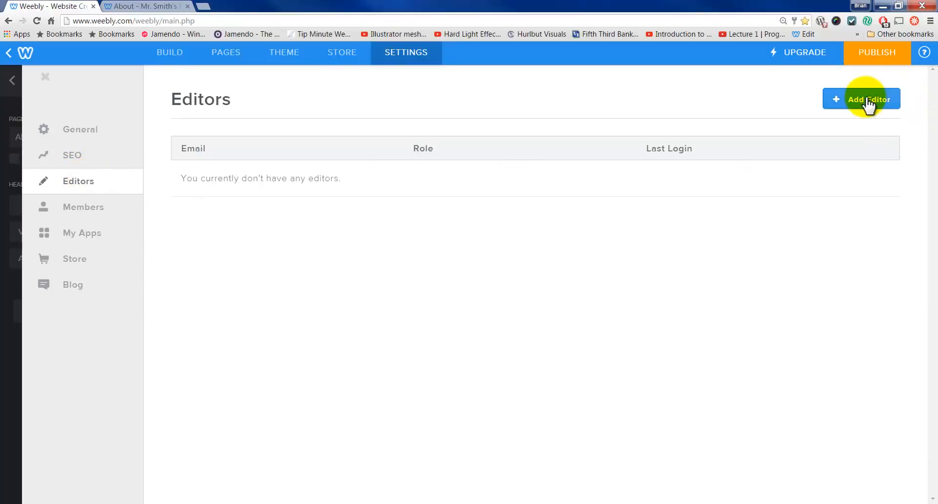
Step: Check the Members section, cancel the Membership upgrade offer, then close Settings back to Pages
{"action": "left_click", "coordinate": [102, 210]}
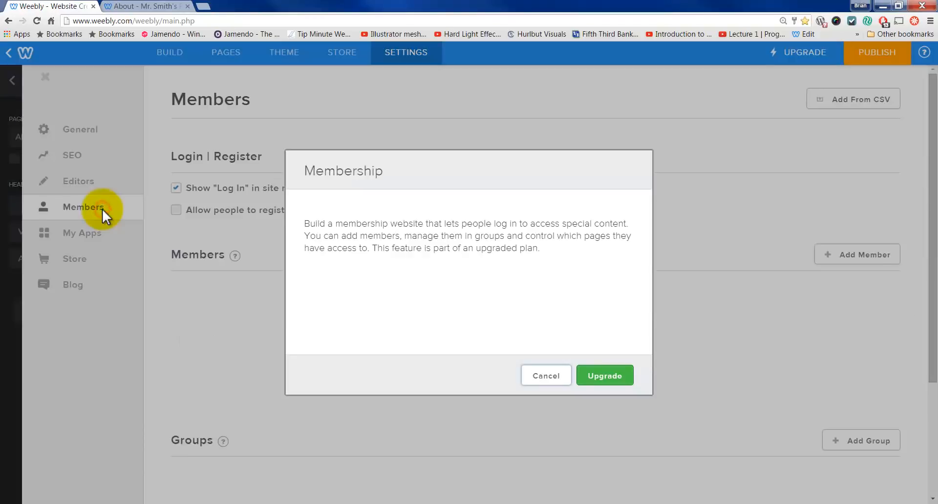
{"action": "left_click", "coordinate": [536, 376]}
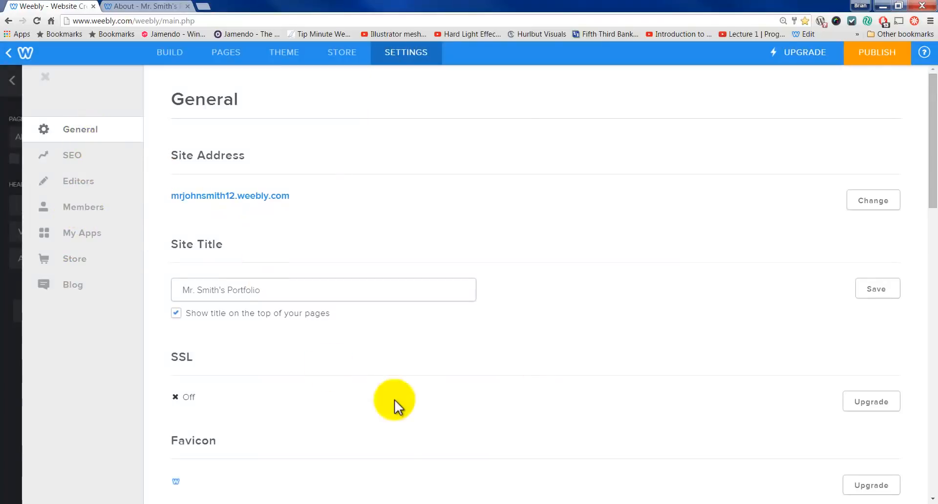
{"action": "scroll", "coordinate": [414, 389], "scroll_direction": "down", "scroll_amount": 15}
{"action": "scroll", "coordinate": [406, 392], "scroll_direction": "down", "scroll_amount": 4}
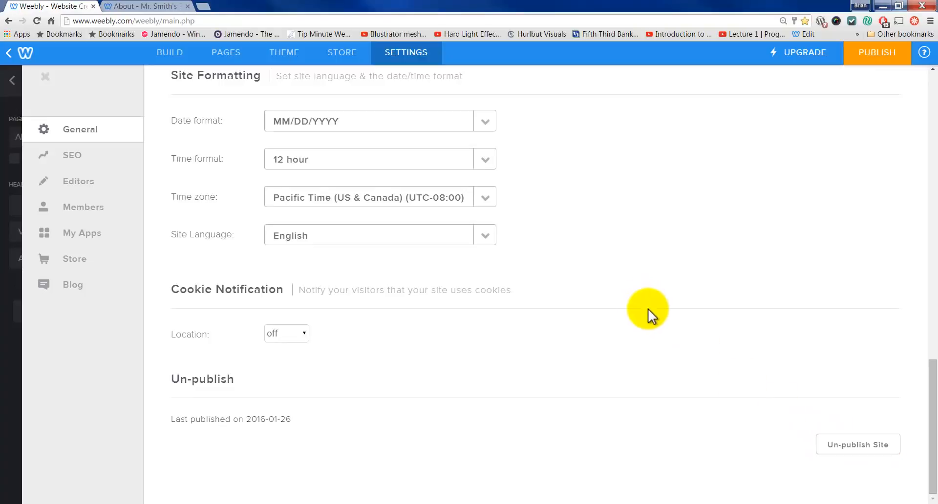
{"action": "scroll", "coordinate": [648, 309], "scroll_direction": "up", "scroll_amount": 5}
{"action": "scroll", "coordinate": [647, 321], "scroll_direction": "up", "scroll_amount": 6}
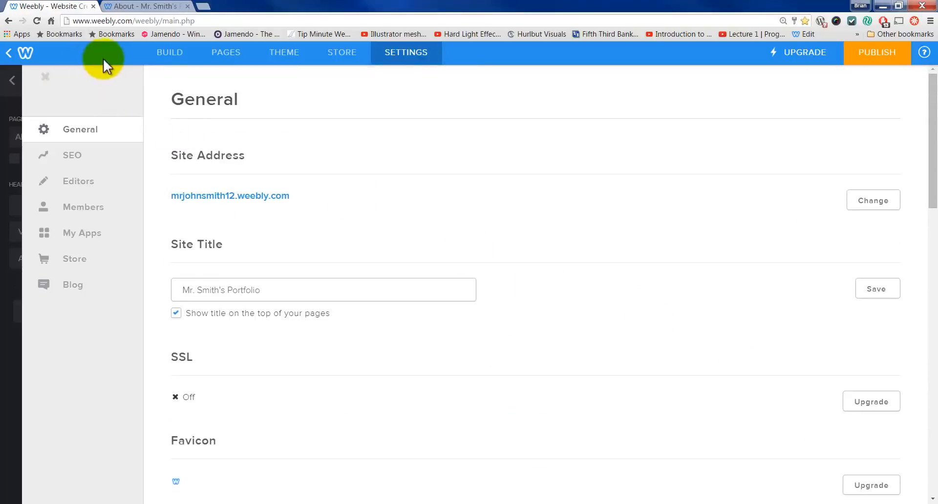
{"action": "left_click", "coordinate": [44, 75]}
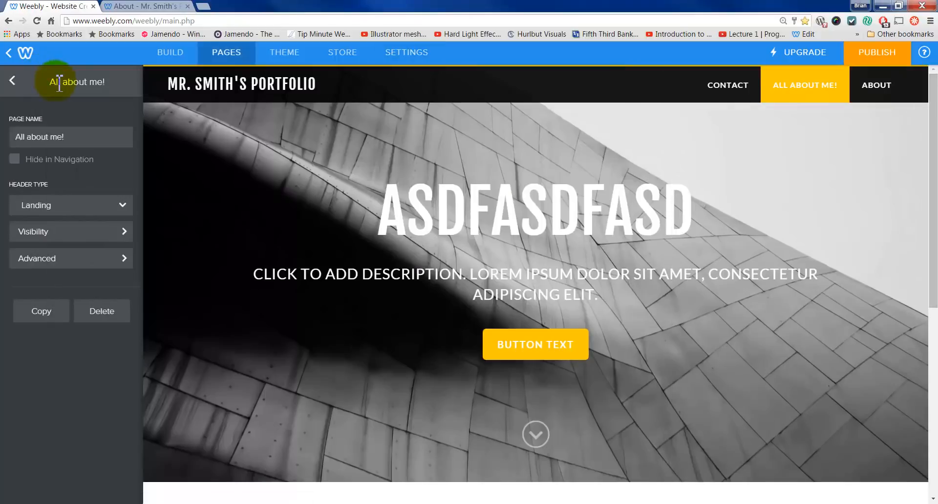